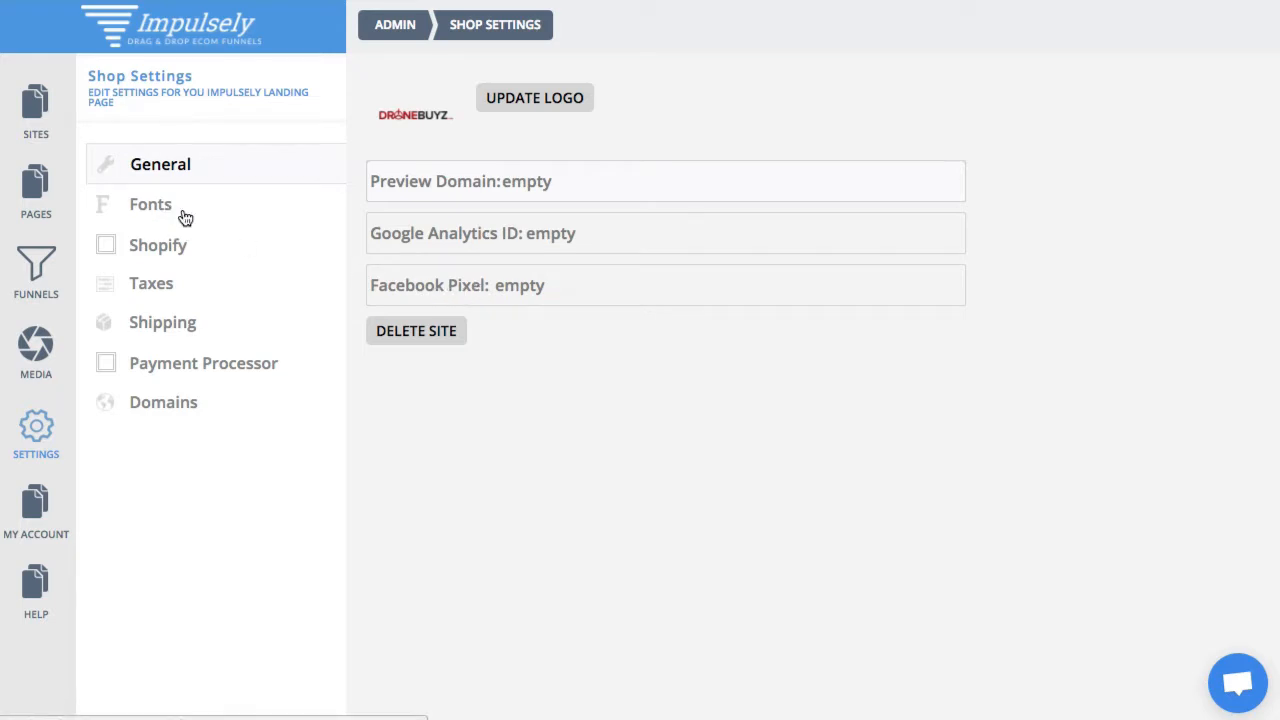
Step: Browse through the site fonts offered in the shop's font settings
{"action": "left_click", "coordinate": [285, 219]}
{"action": "left_click", "coordinate": [1219, 121]}
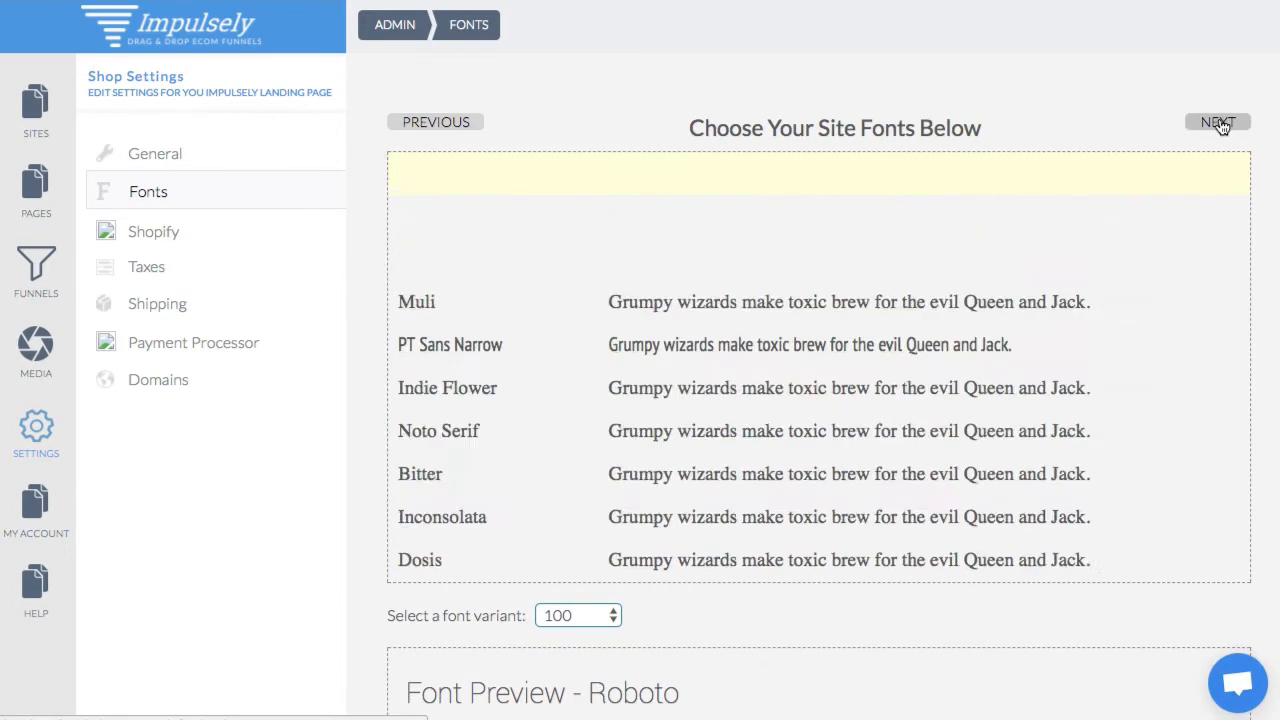
{"action": "left_click", "coordinate": [1219, 121]}
{"action": "left_click", "coordinate": [1219, 121]}
{"action": "left_click", "coordinate": [1220, 123]}
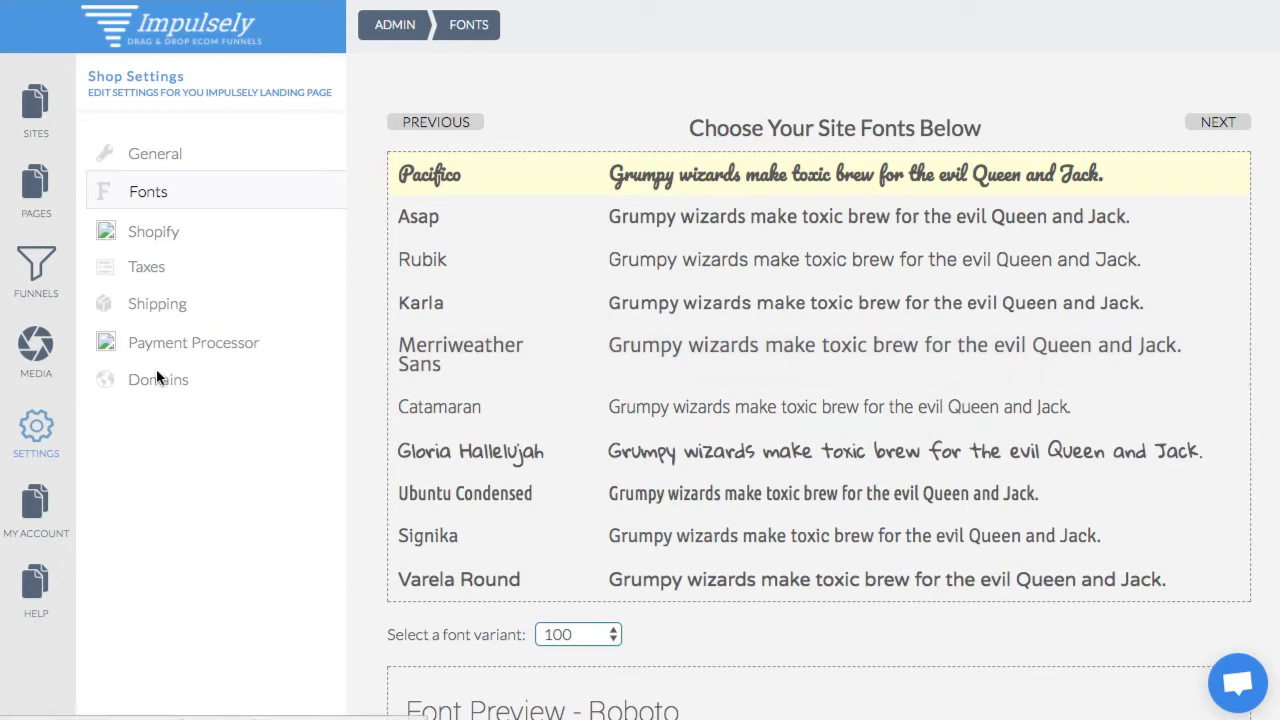
Step: Open the dronebuyz.impulselyapp.com entry in the shop's domain settings and read its CNAME instructions
{"action": "left_click", "coordinate": [237, 386]}
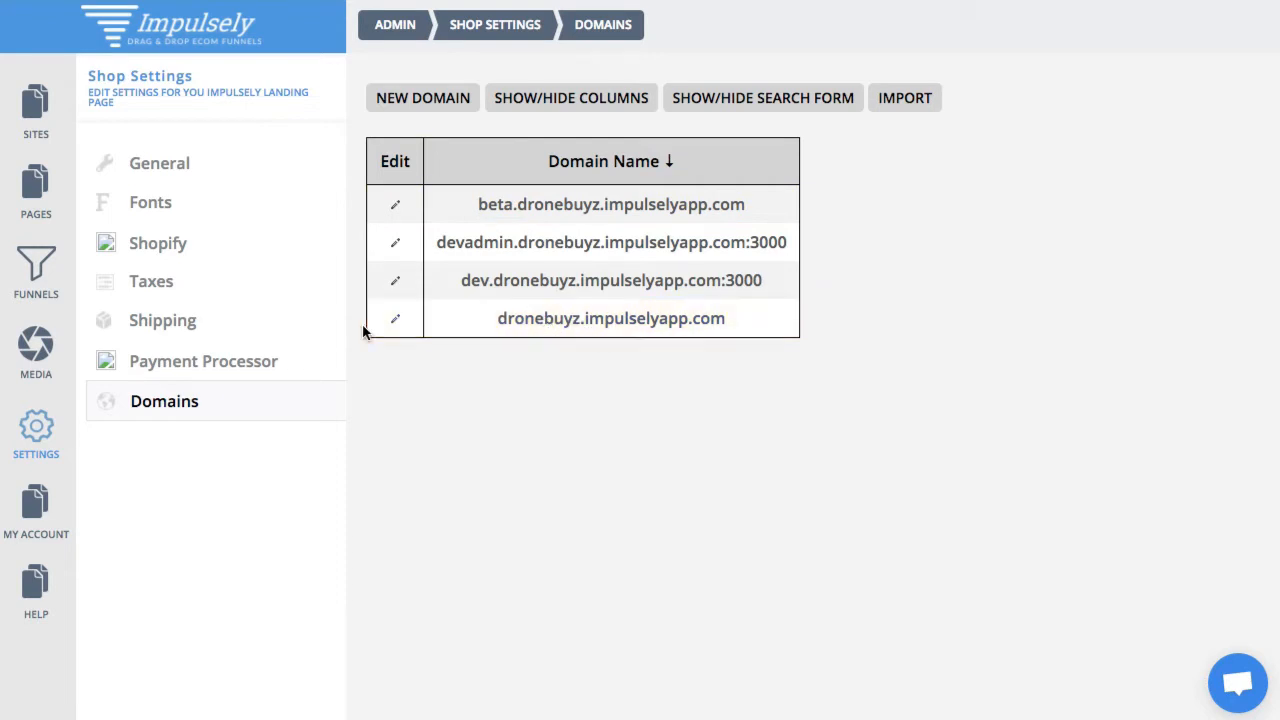
{"action": "left_click", "coordinate": [394, 318]}
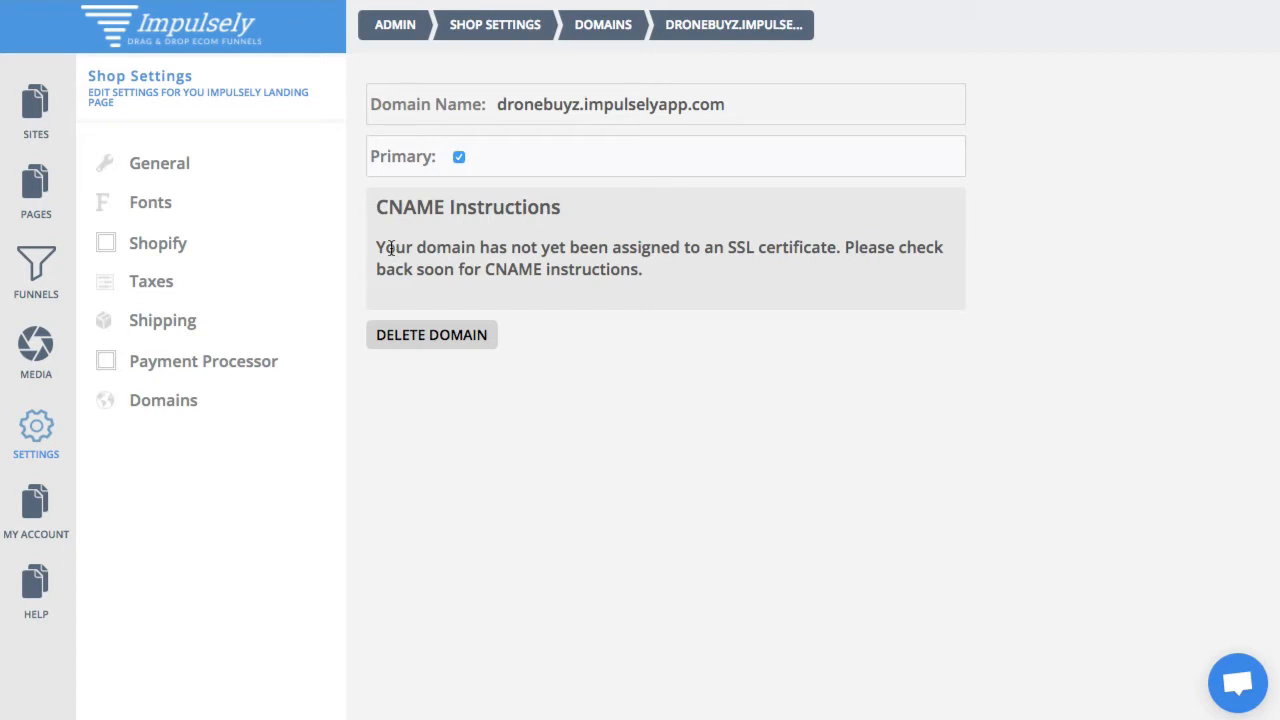
{"action": "left_click_drag", "start_coordinate": [390, 249], "coordinate": [569, 271]}
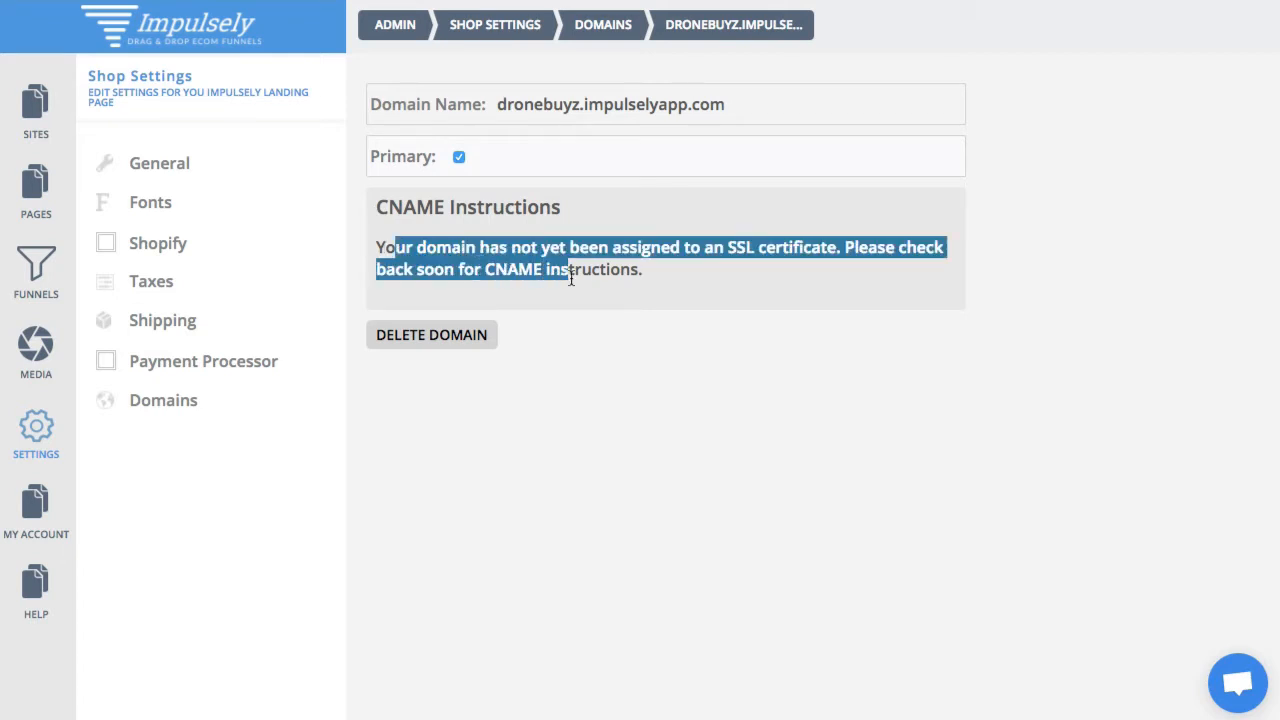
{"action": "left_click", "coordinate": [615, 270]}
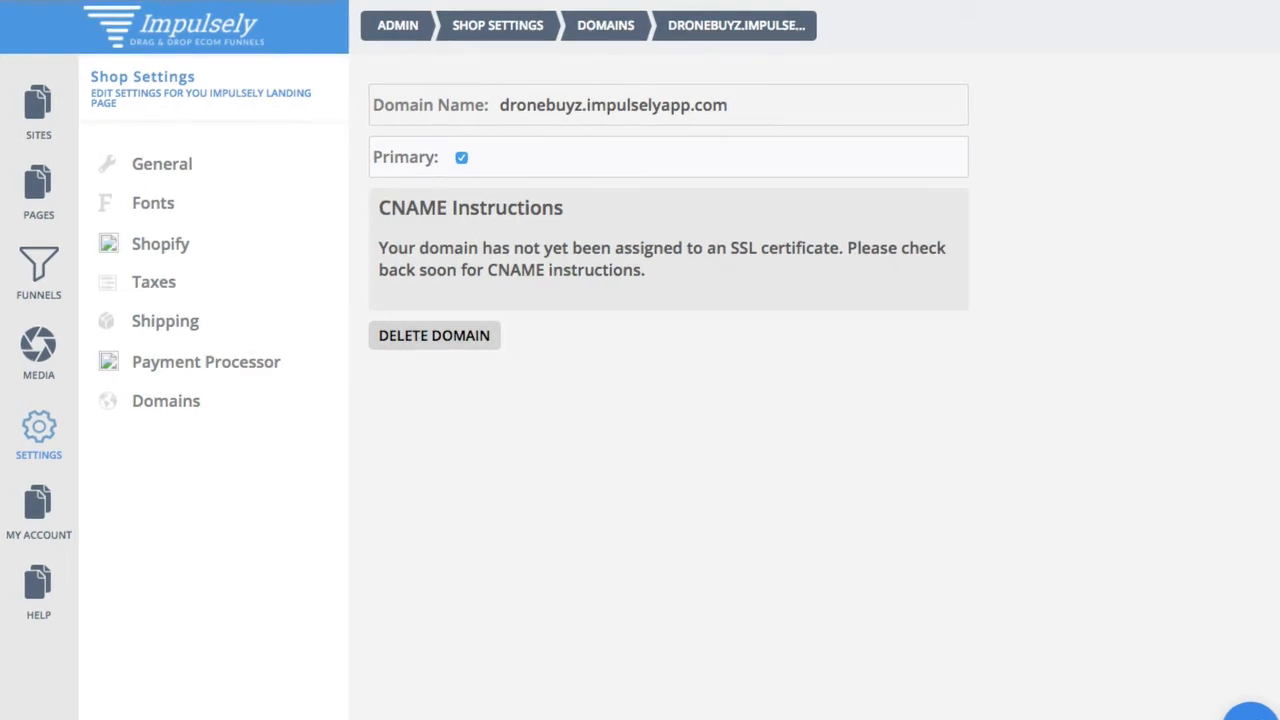
Step: Create a new funnel named Demo
{"action": "left_click", "coordinate": [58, 278]}
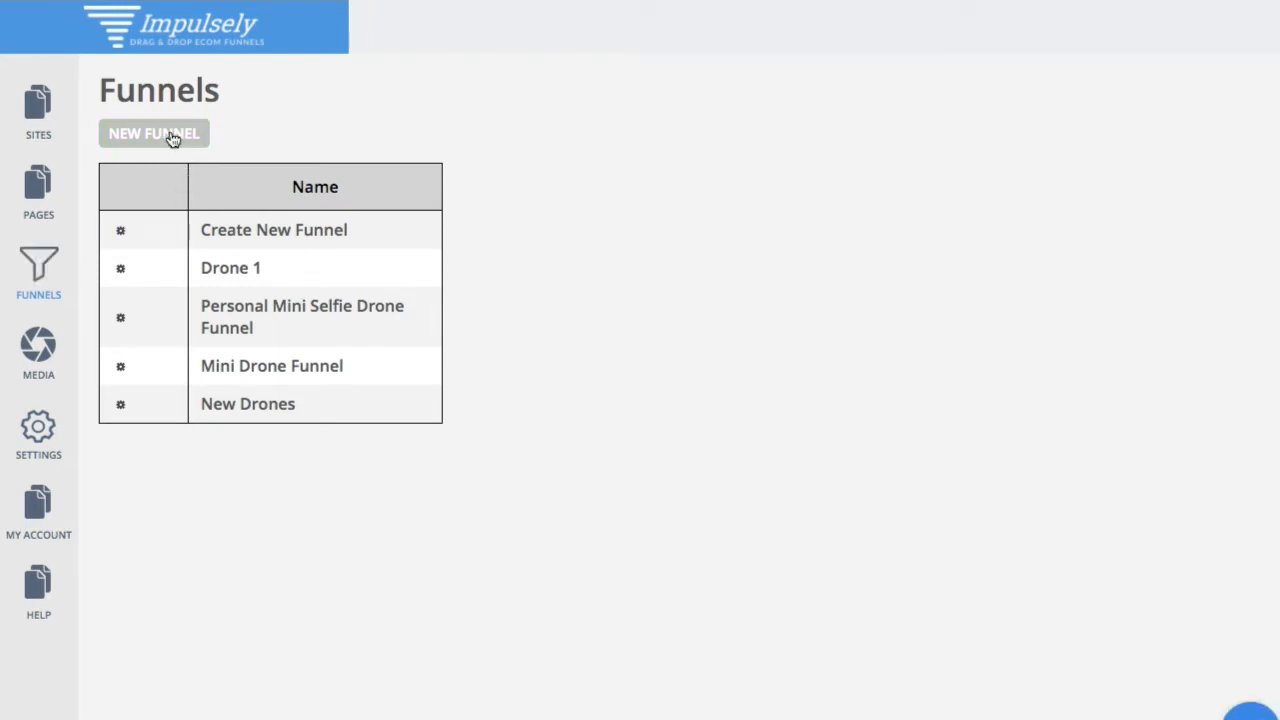
{"action": "left_click", "coordinate": [172, 139]}
{"action": "left_click", "coordinate": [197, 197]}
{"action": "type", "text": "De"}
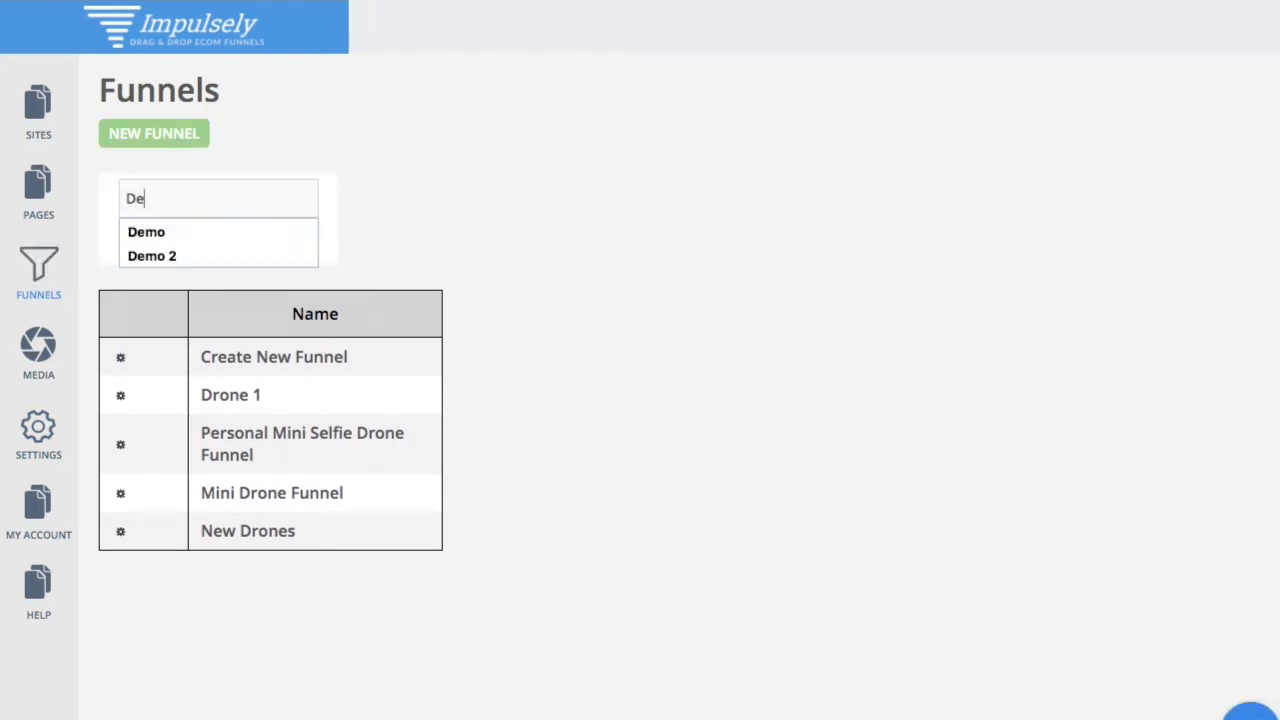
{"action": "type", "text": "mo"}
{"action": "left_click", "coordinate": [557, 206]}
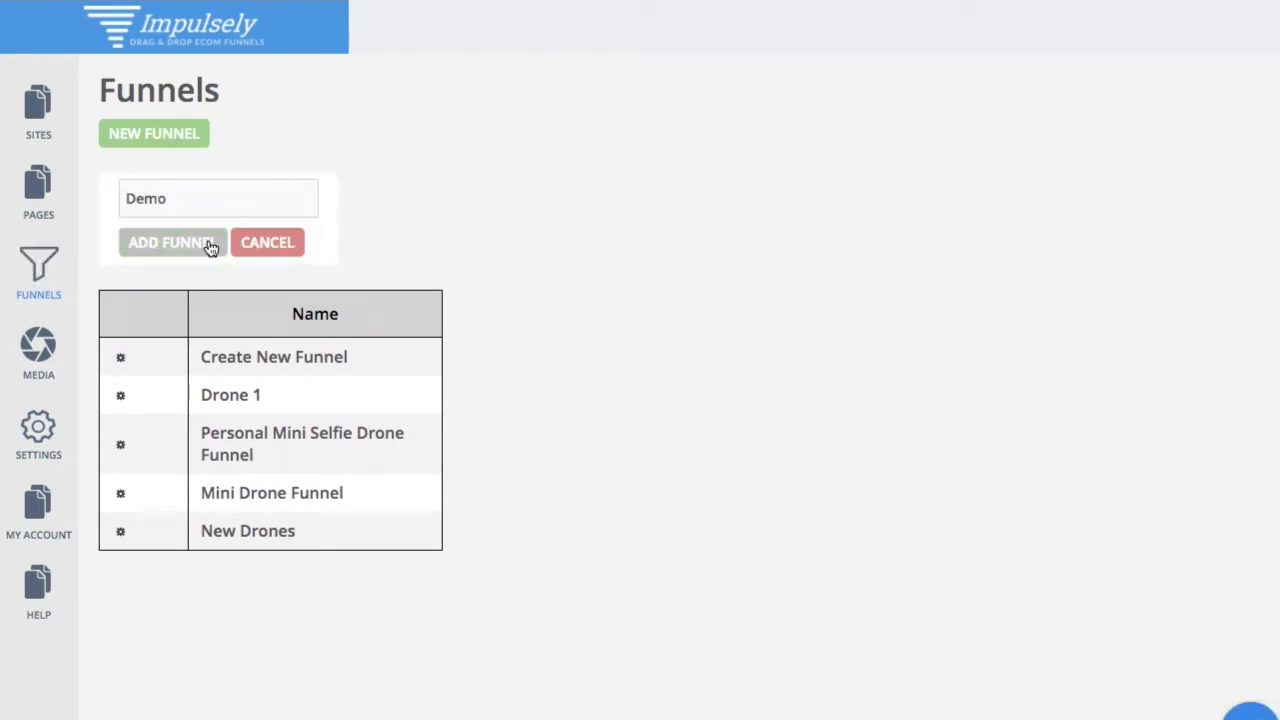
{"action": "left_click", "coordinate": [211, 247]}
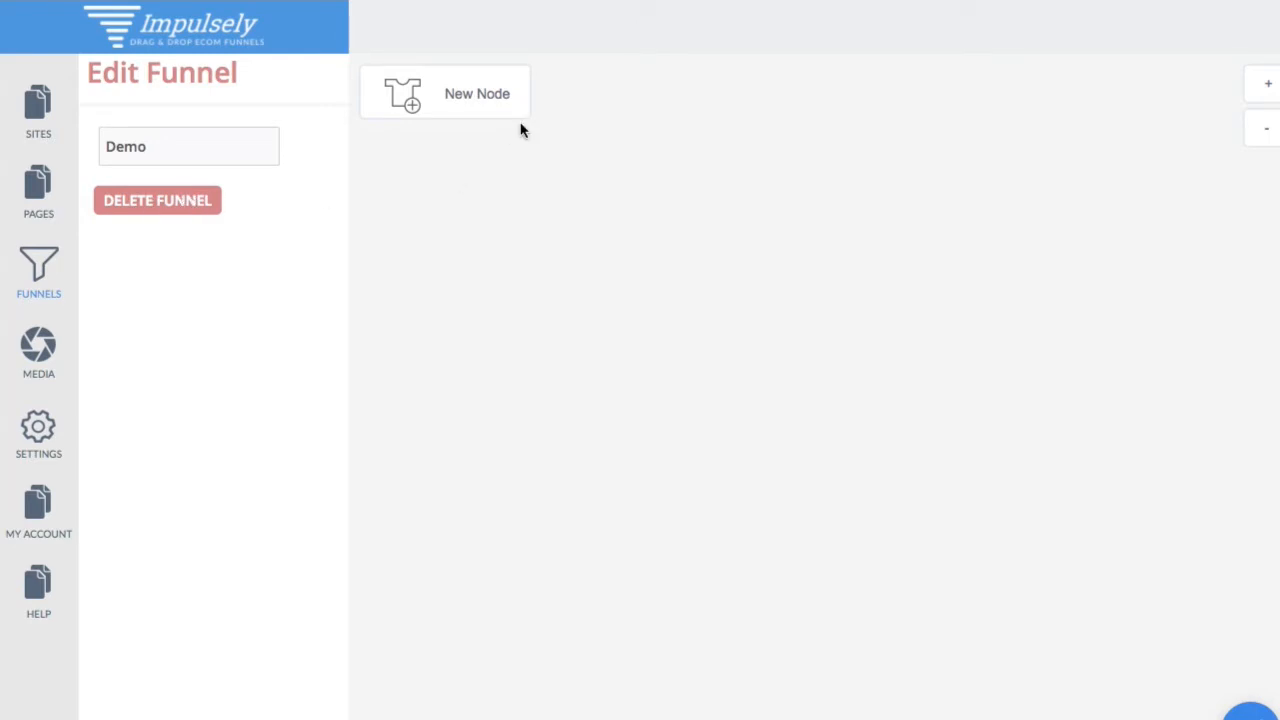
Step: Add a new node to the Demo funnel's canvas and mark it as the start node
{"action": "left_click_drag", "start_coordinate": [463, 100], "coordinate": [814, 251]}
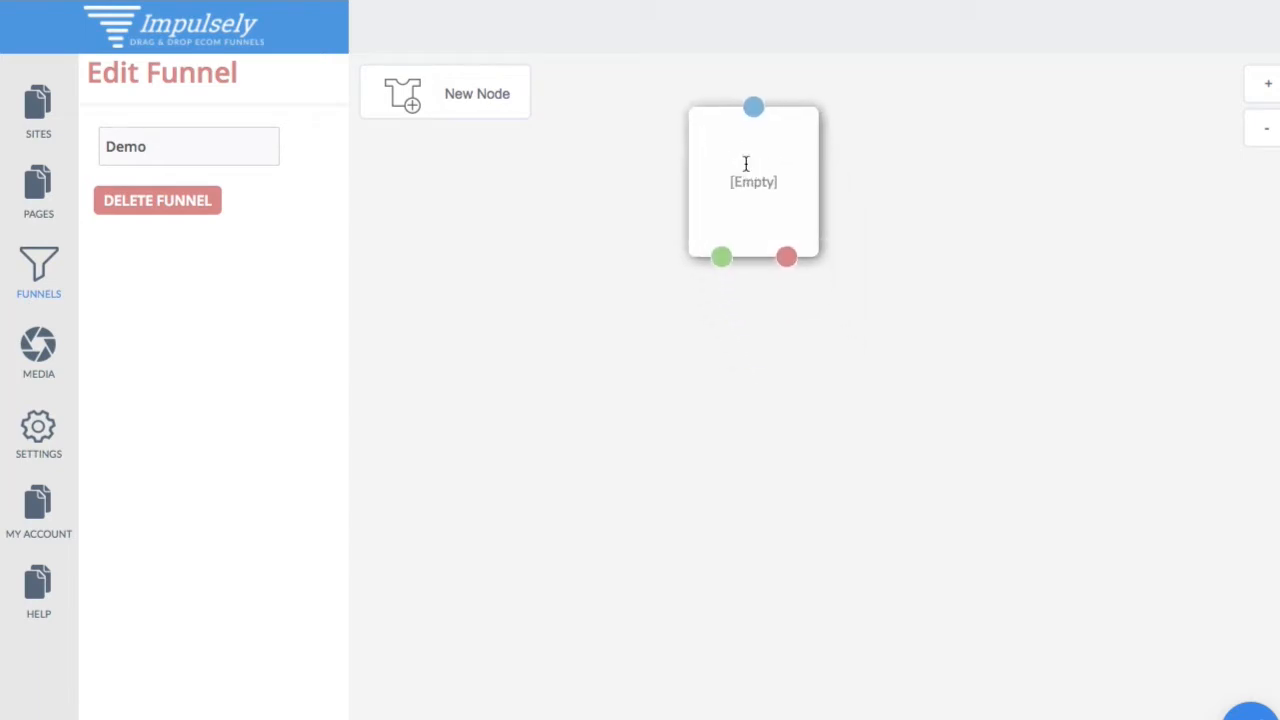
{"action": "left_click", "coordinate": [746, 163]}
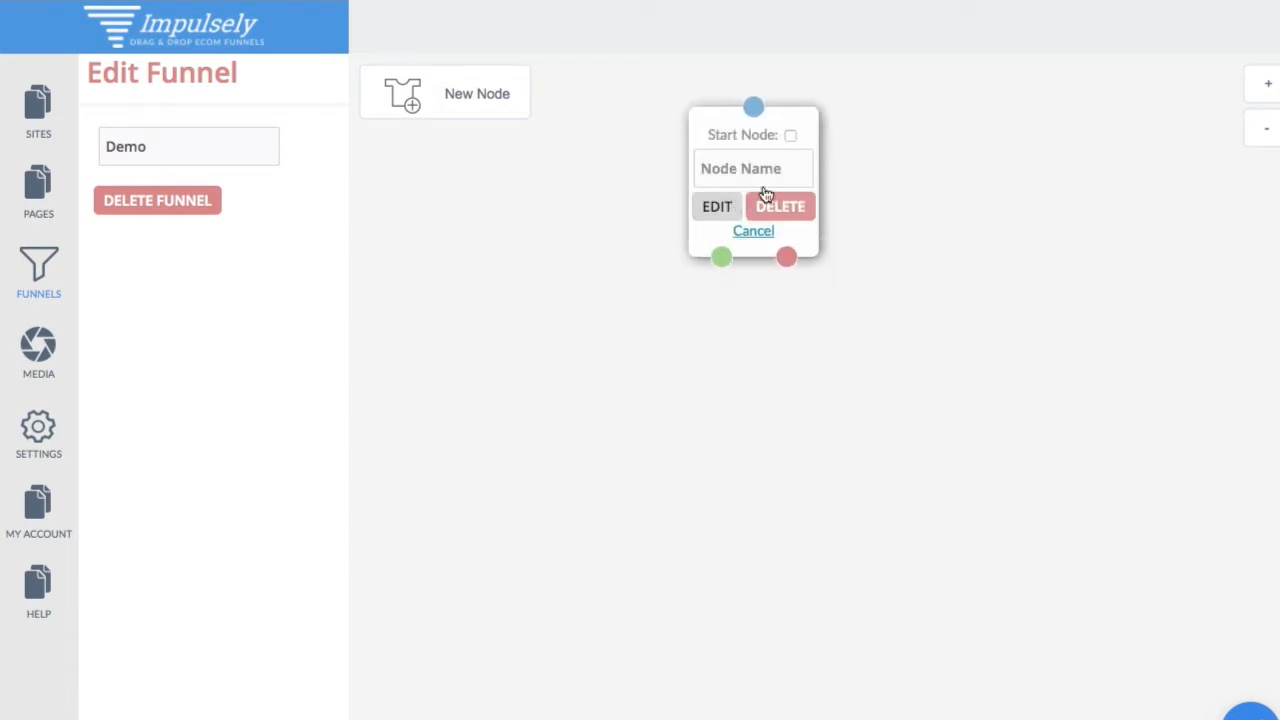
{"action": "left_click", "coordinate": [790, 136]}
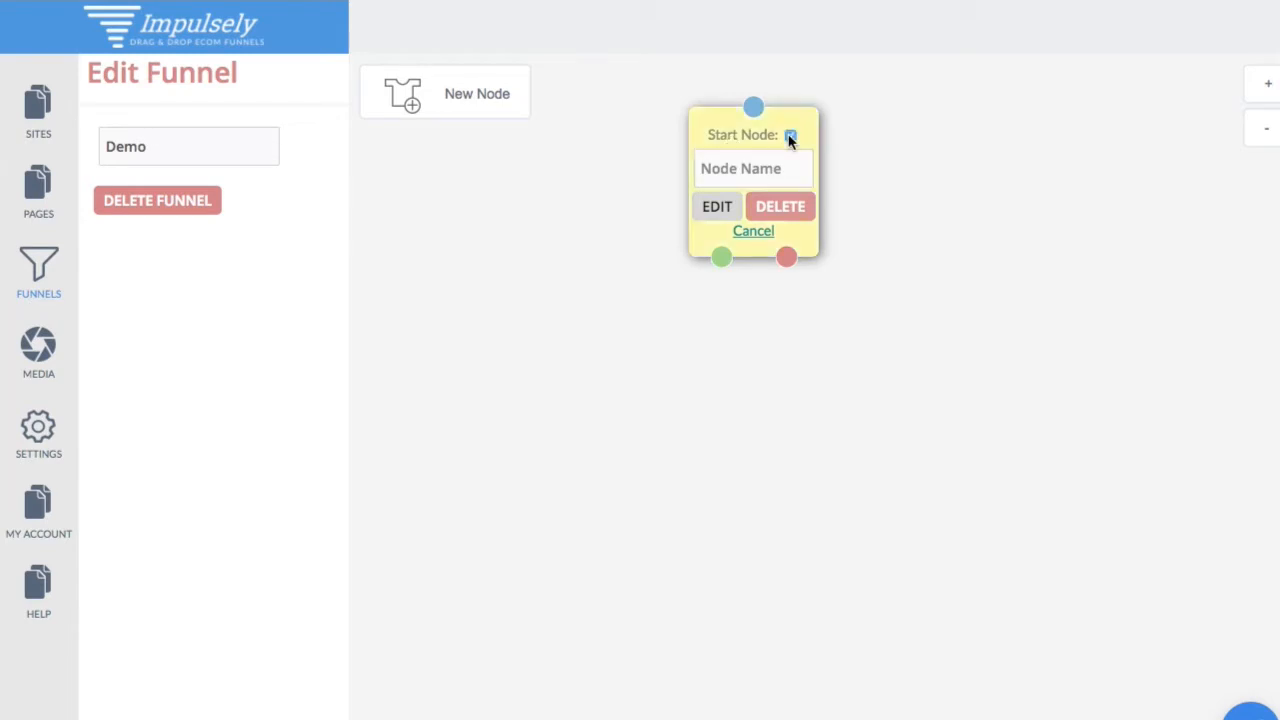
Step: Name the start node "amped 1" and open its page for editing
{"action": "left_click", "coordinate": [718, 168]}
{"action": "type", "text": "Dro"}
{"action": "key", "text": "BackSpace"}
{"action": "key", "text": "BackSpace"}
{"action": "key", "text": "BackSpace"}
{"action": "type", "text": "amped 1"}
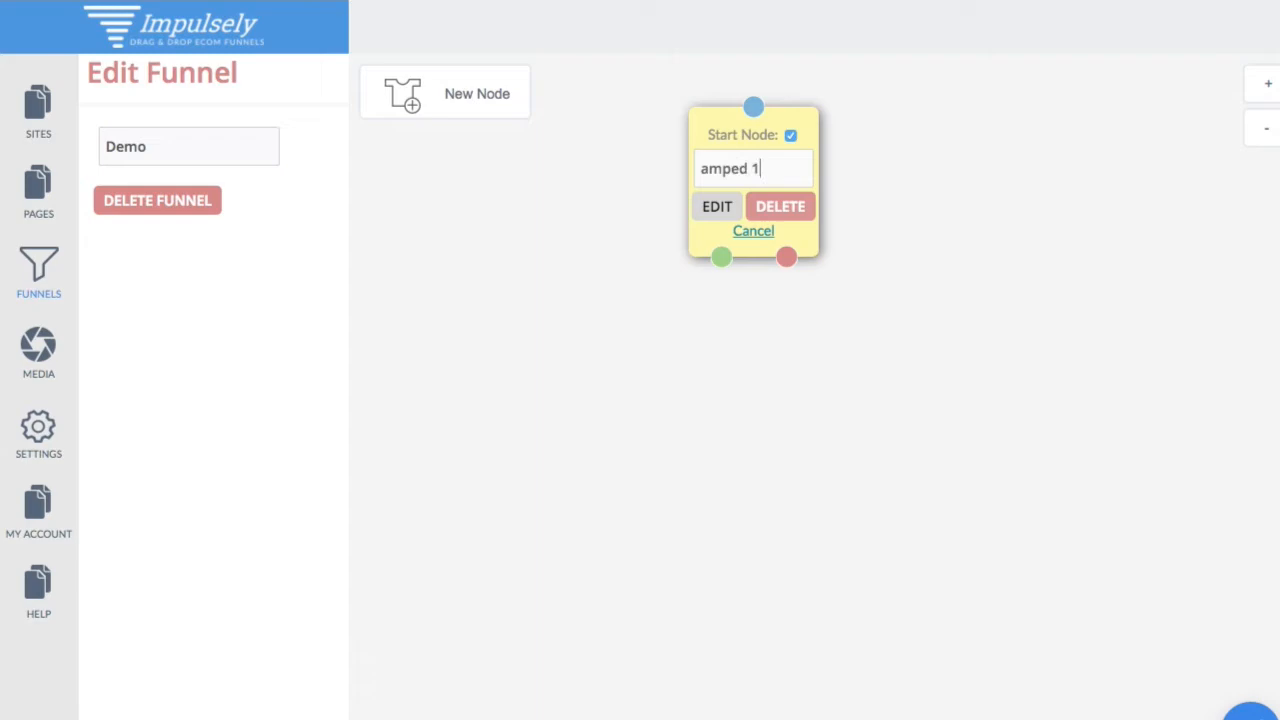
{"action": "left_click", "coordinate": [706, 210]}
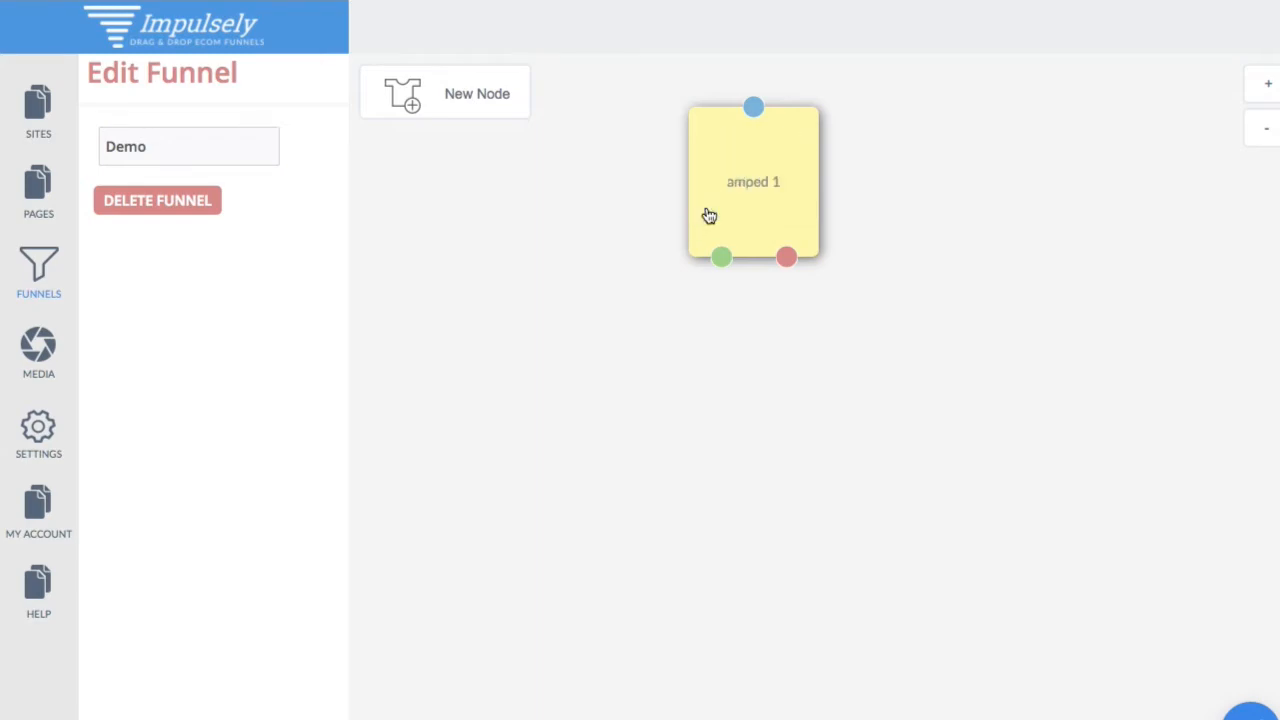
{"action": "left_click", "coordinate": [709, 216]}
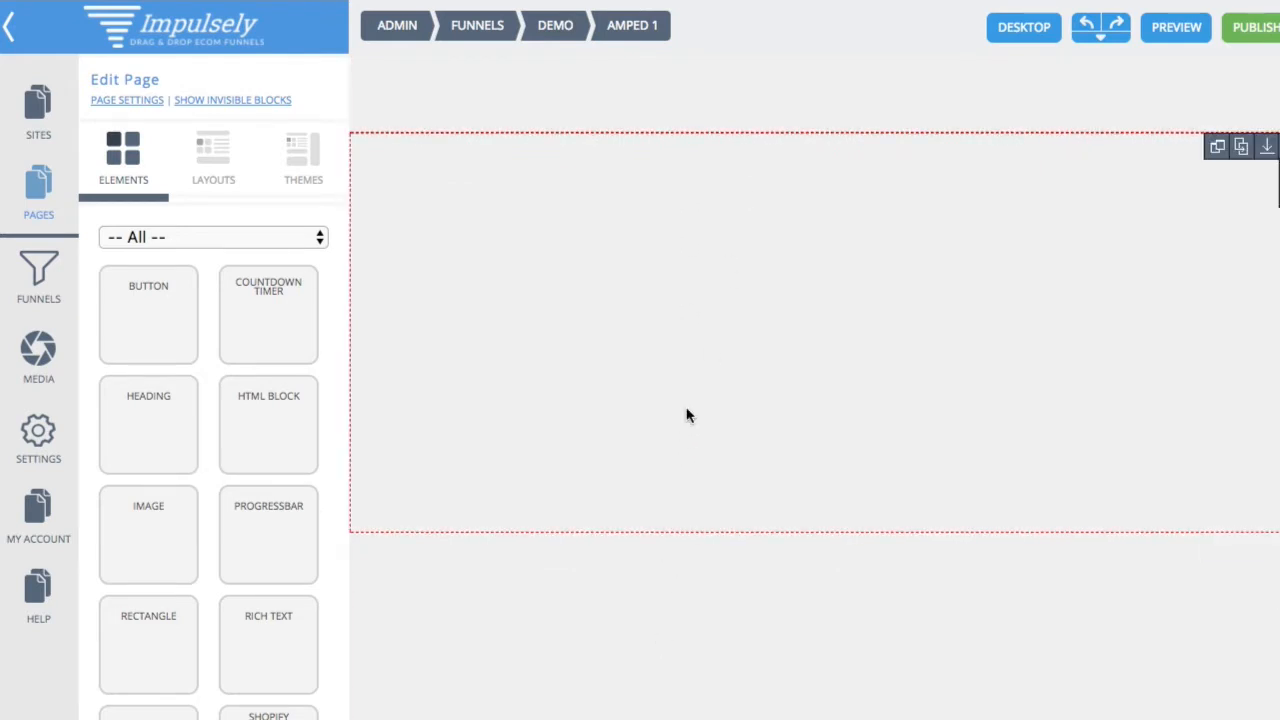
Step: Shorten the page's first section and make a second, taller section below it
{"action": "scroll", "coordinate": [686, 411], "scroll_direction": "down", "scroll_amount": 2}
{"action": "left_click_drag", "start_coordinate": [724, 453], "coordinate": [726, 172]}
{"action": "left_click", "coordinate": [702, 570]}
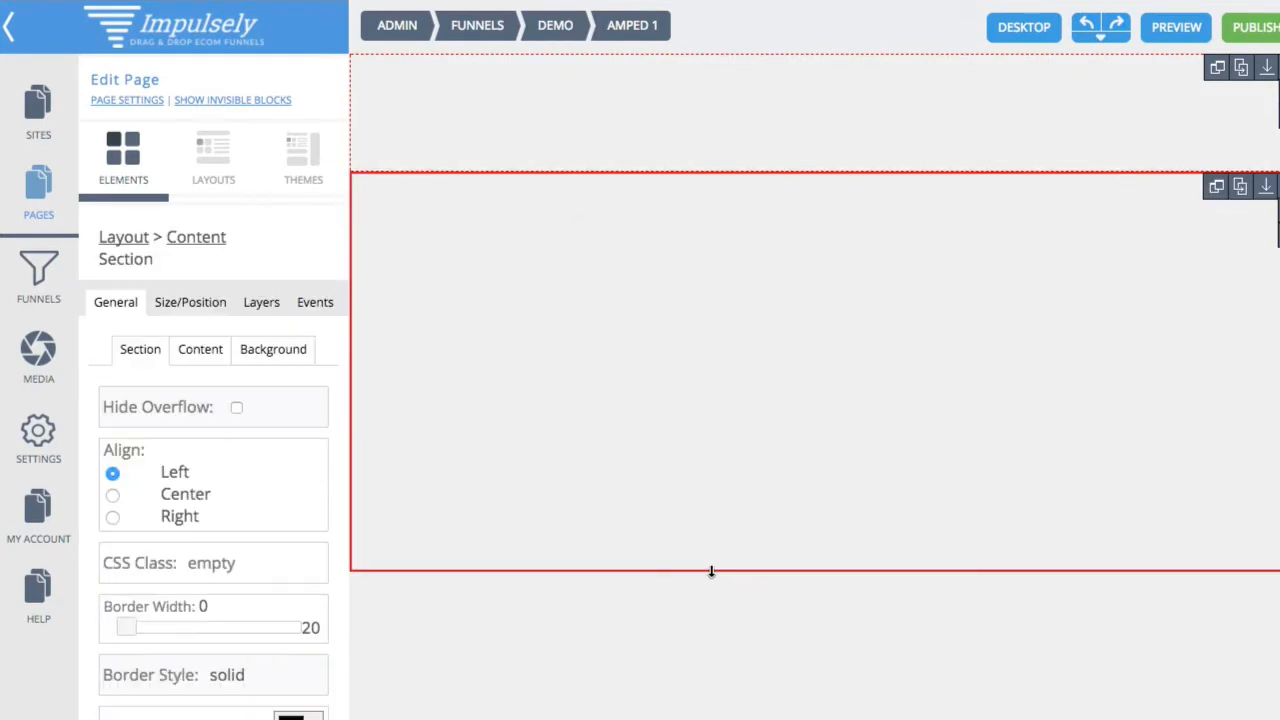
{"action": "left_click_drag", "start_coordinate": [711, 586], "coordinate": [711, 710]}
{"action": "scroll", "coordinate": [737, 528], "scroll_direction": "down", "scroll_amount": 5}
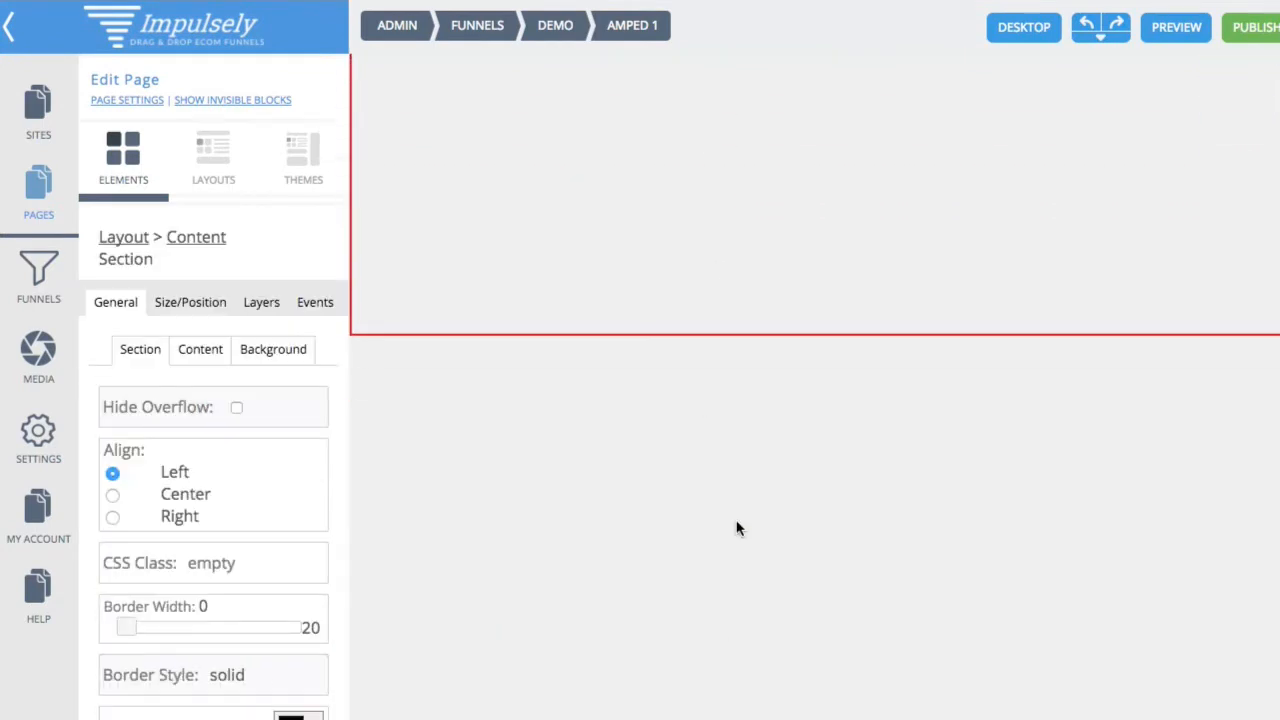
Step: Delete the extra section created below the second one and extend the second section further down the page
{"action": "left_click", "coordinate": [760, 420]}
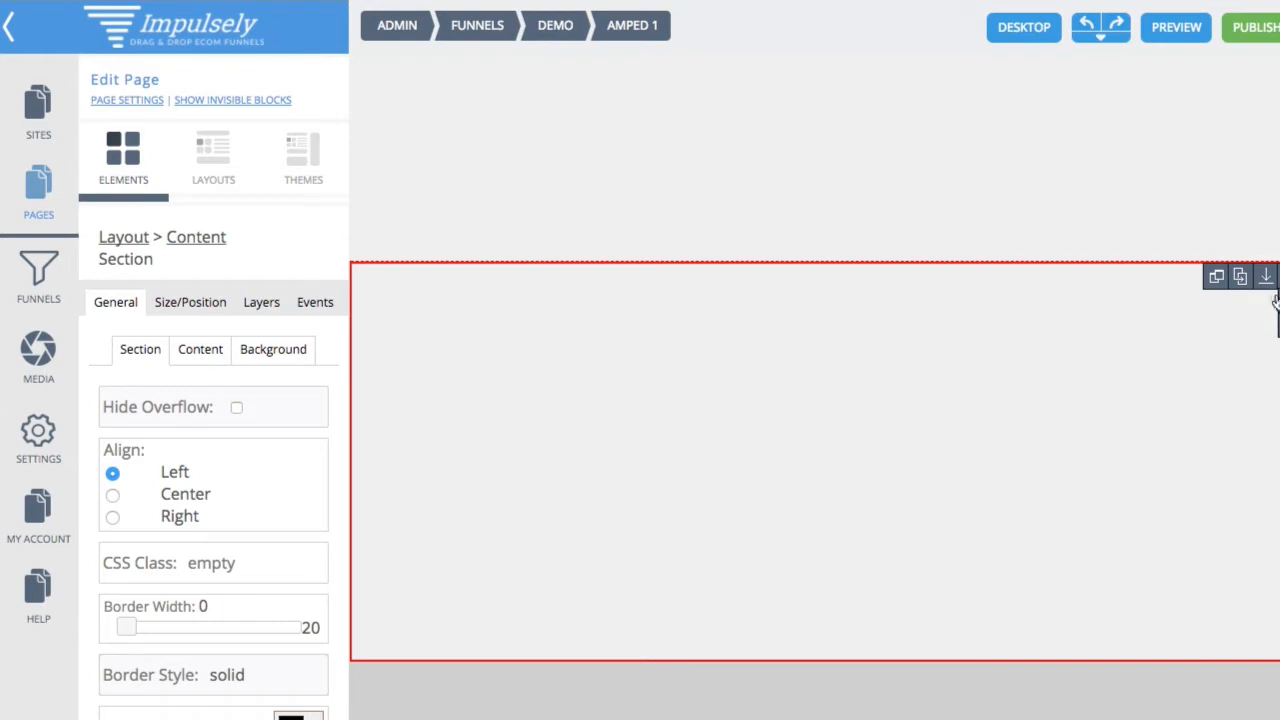
{"action": "left_click", "coordinate": [1216, 276]}
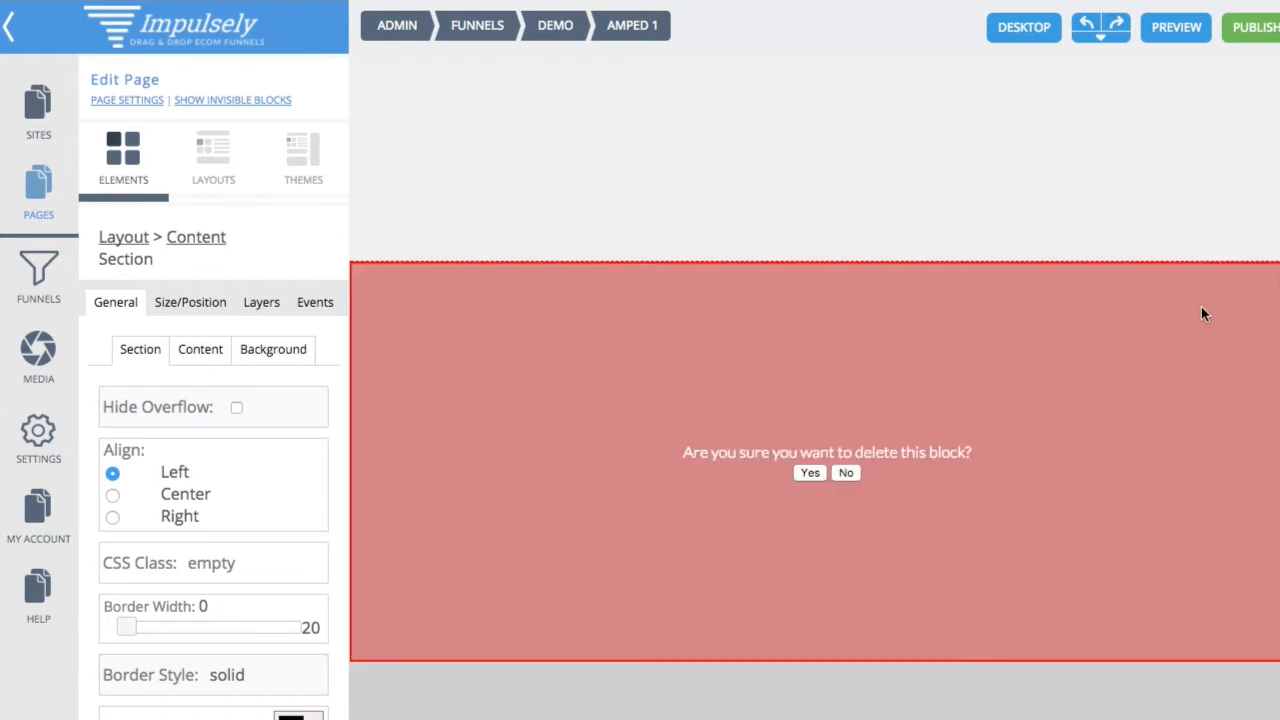
{"action": "left_click", "coordinate": [809, 474]}
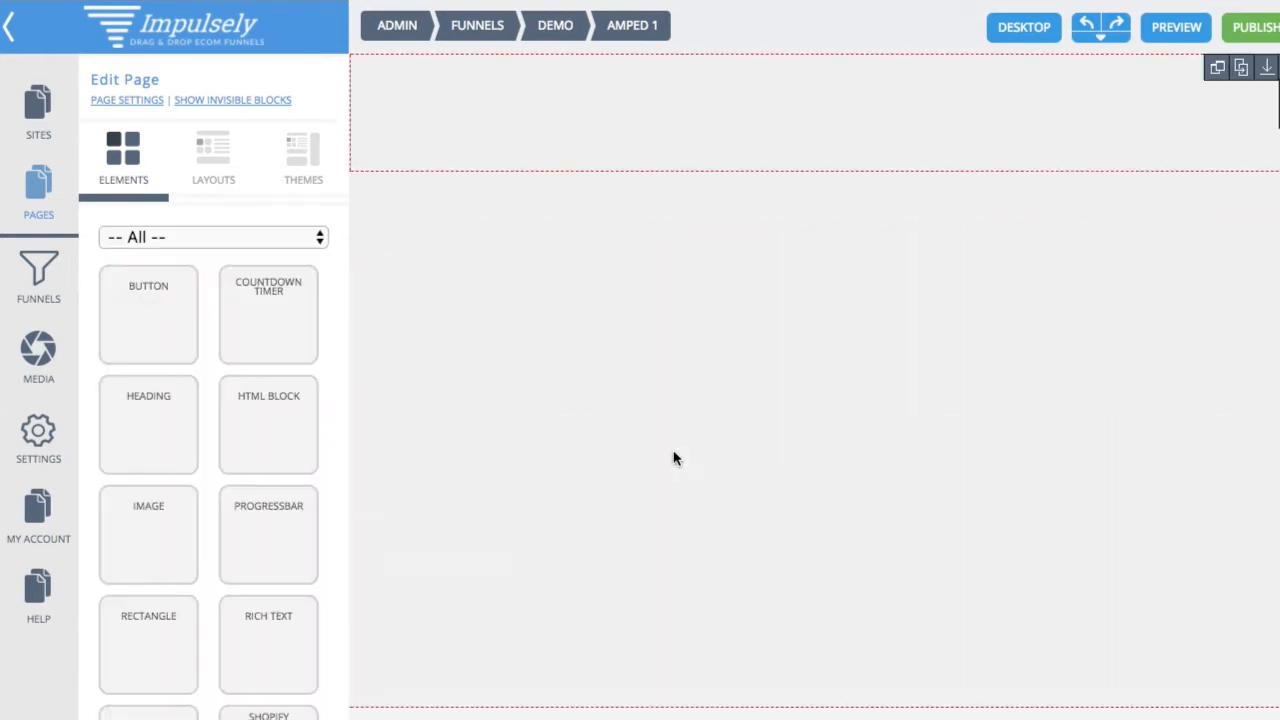
{"action": "left_click_drag", "start_coordinate": [679, 708], "coordinate": [679, 719]}
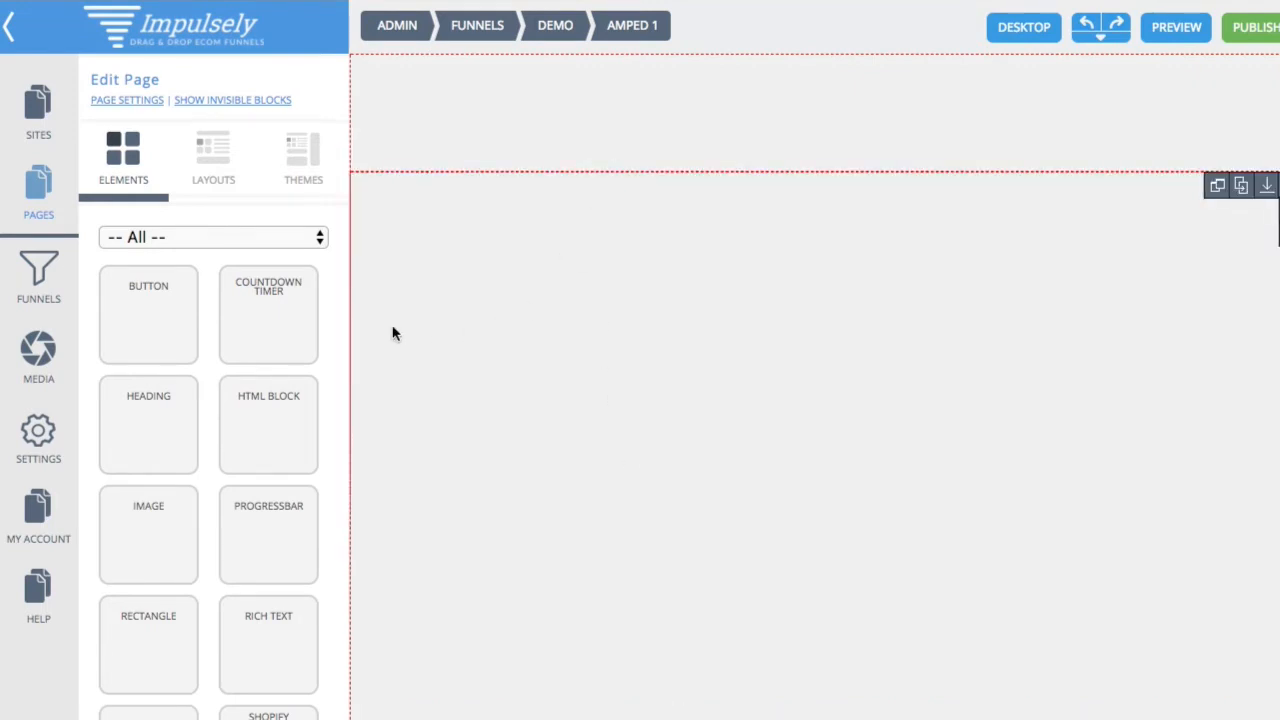
Step: Review the page's General, Content Width and Breakpoints settings
{"action": "left_click", "coordinate": [135, 104]}
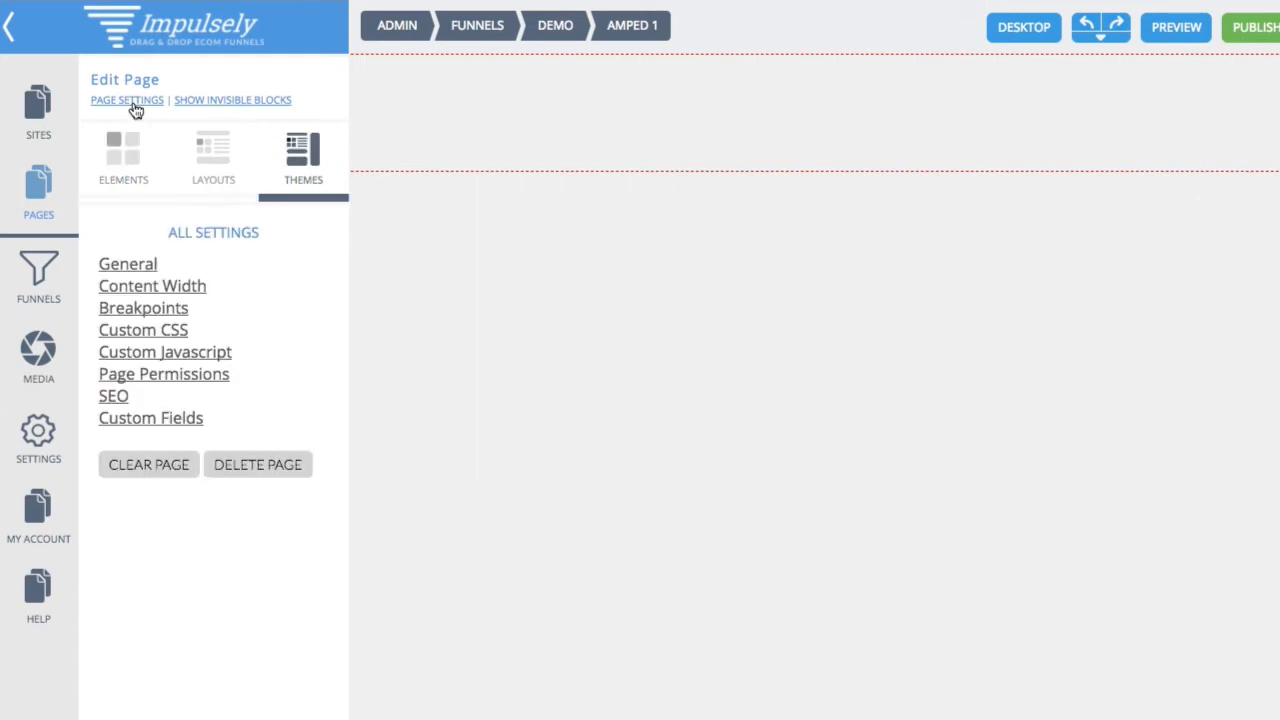
{"action": "left_click", "coordinate": [135, 265]}
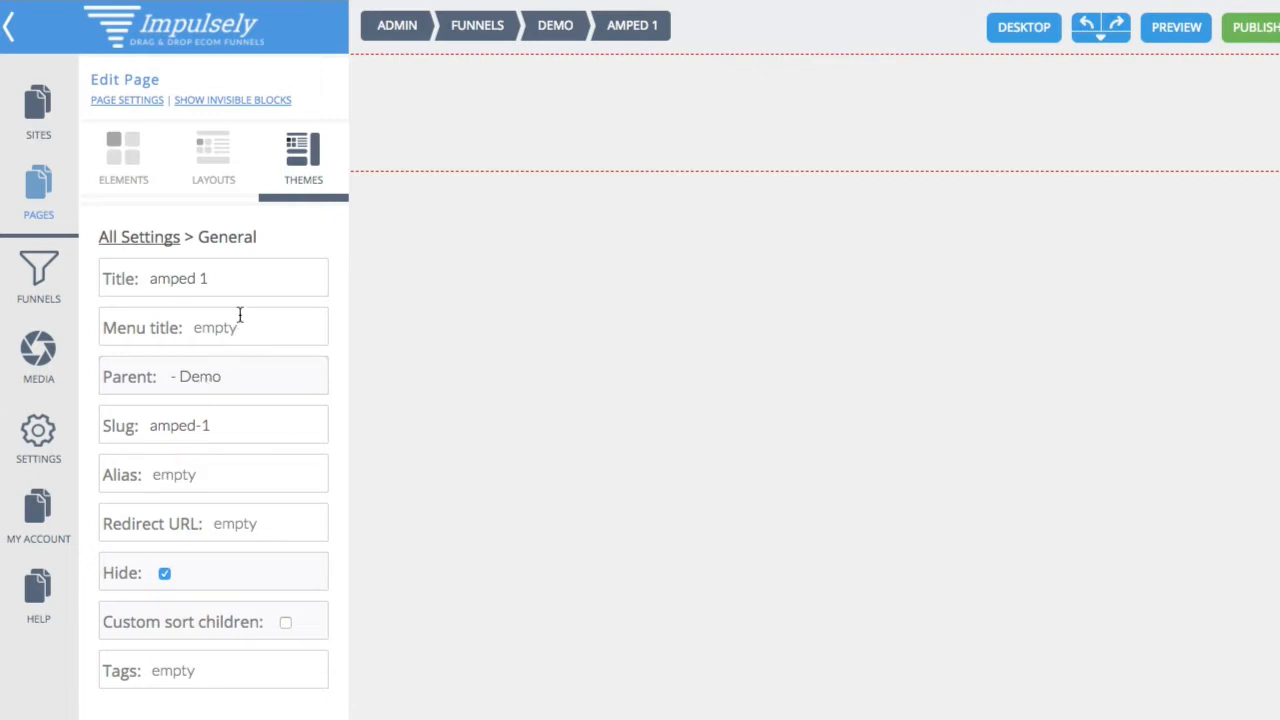
{"action": "left_click", "coordinate": [157, 238]}
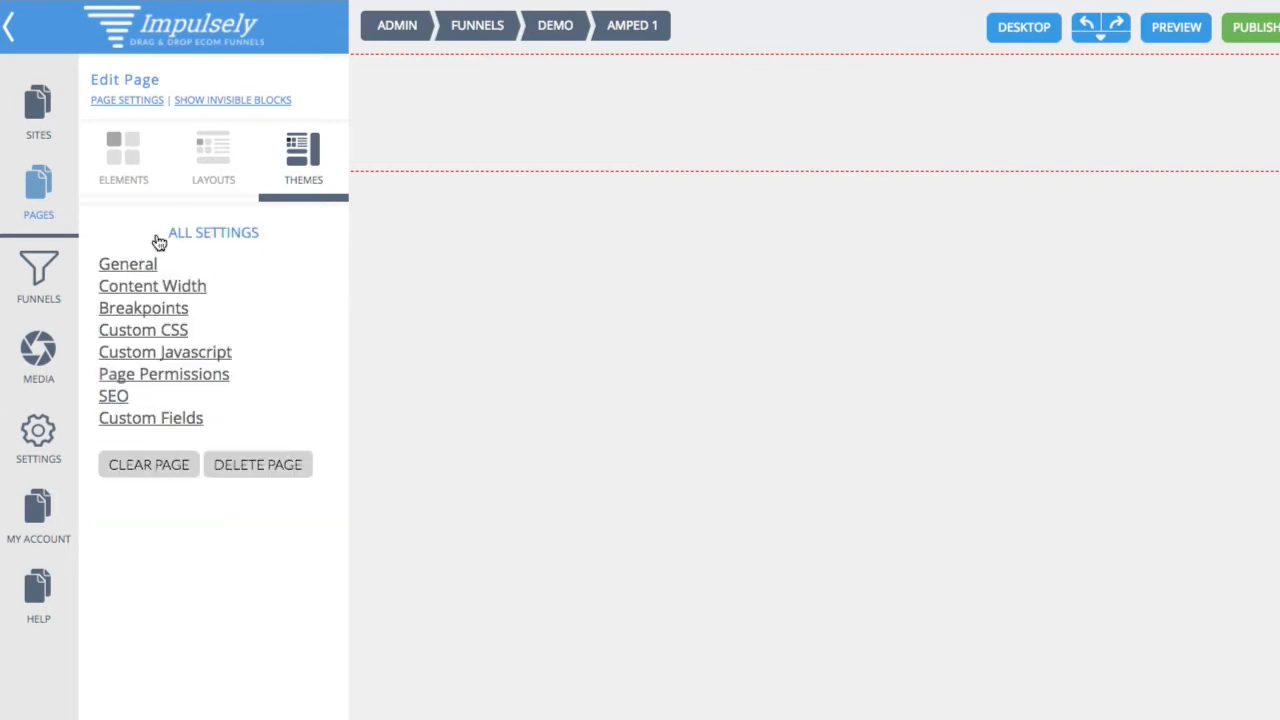
{"action": "left_click", "coordinate": [172, 286]}
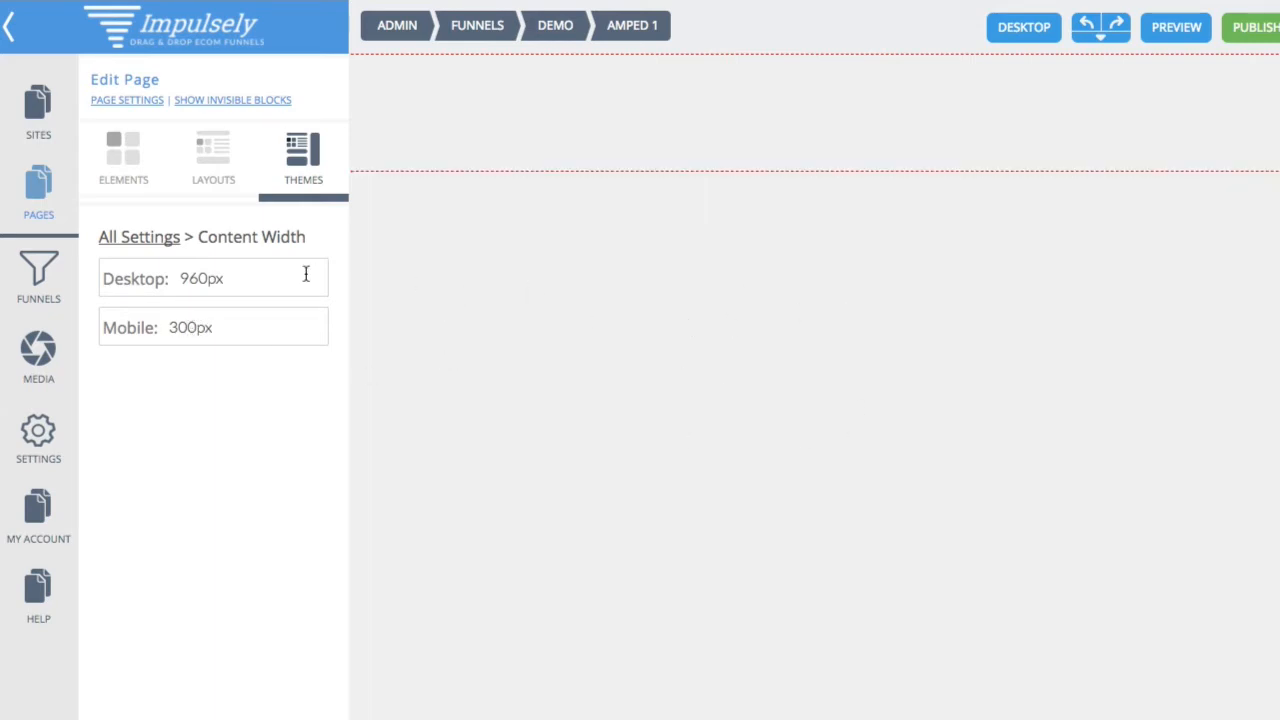
{"action": "left_click", "coordinate": [151, 239]}
{"action": "left_click", "coordinate": [141, 310]}
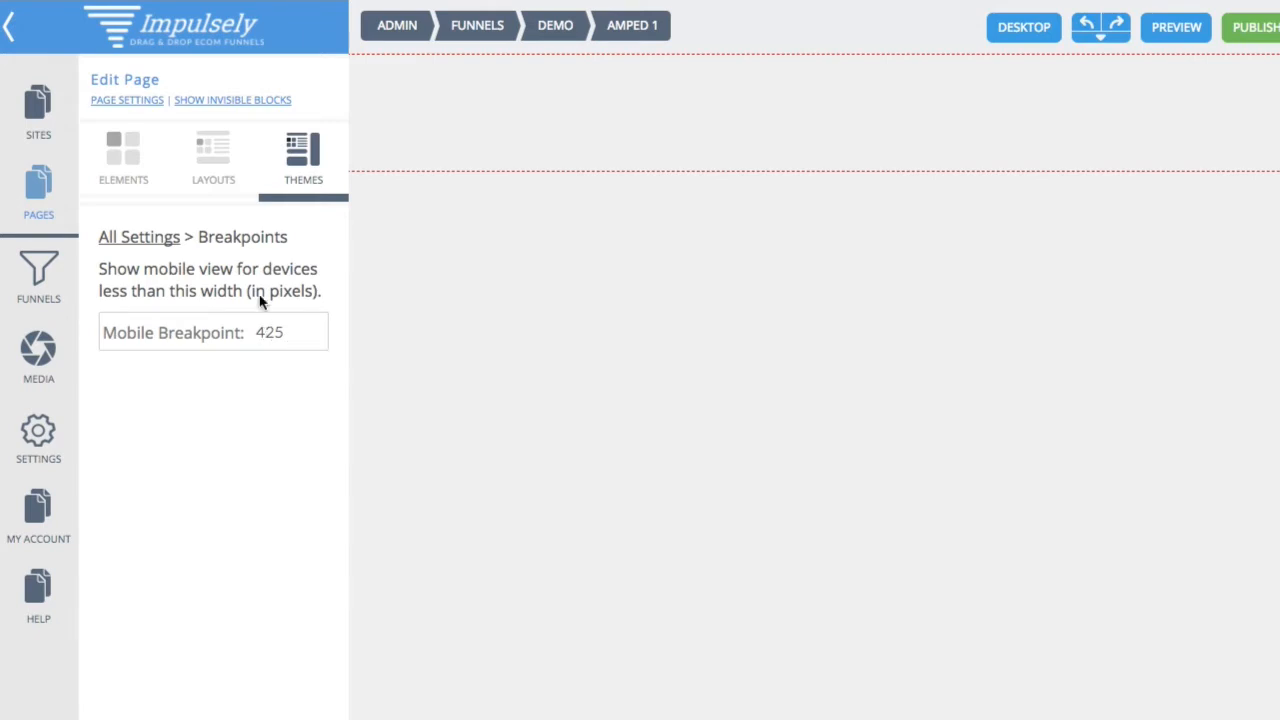
{"action": "left_click", "coordinate": [139, 240]}
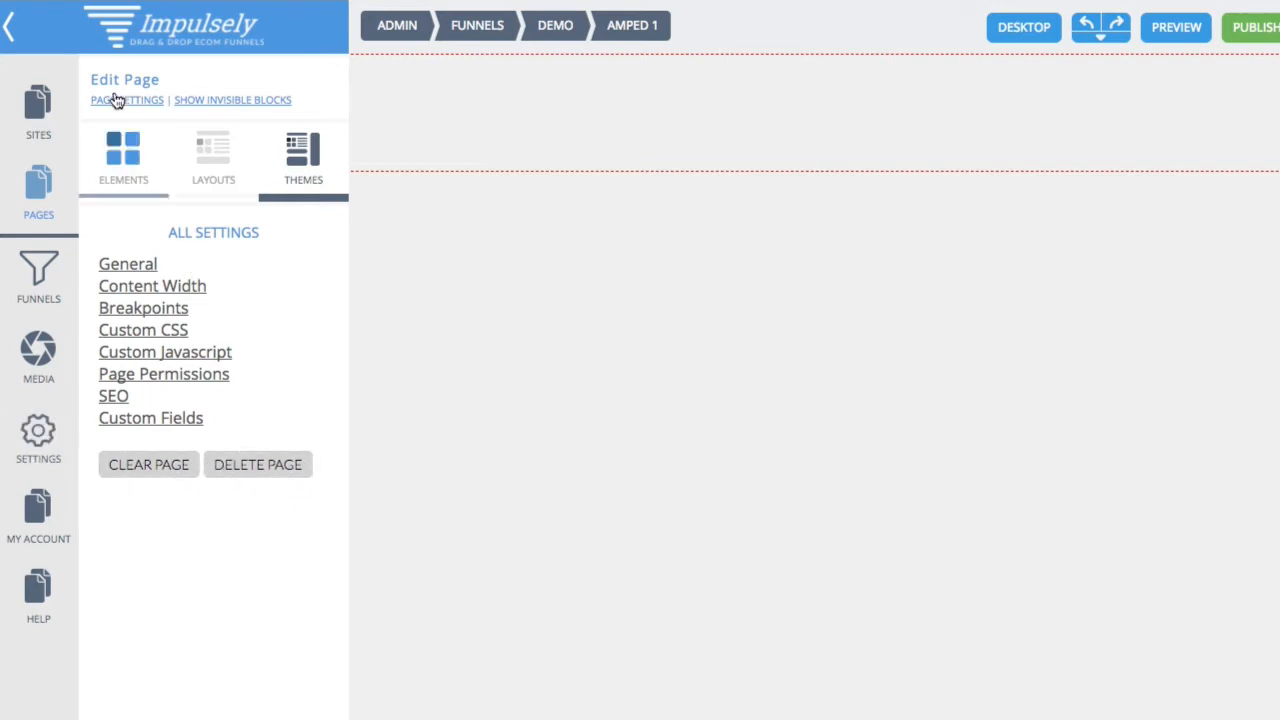
Step: Look through all the page elements available for building the page
{"action": "left_click", "coordinate": [123, 152]}
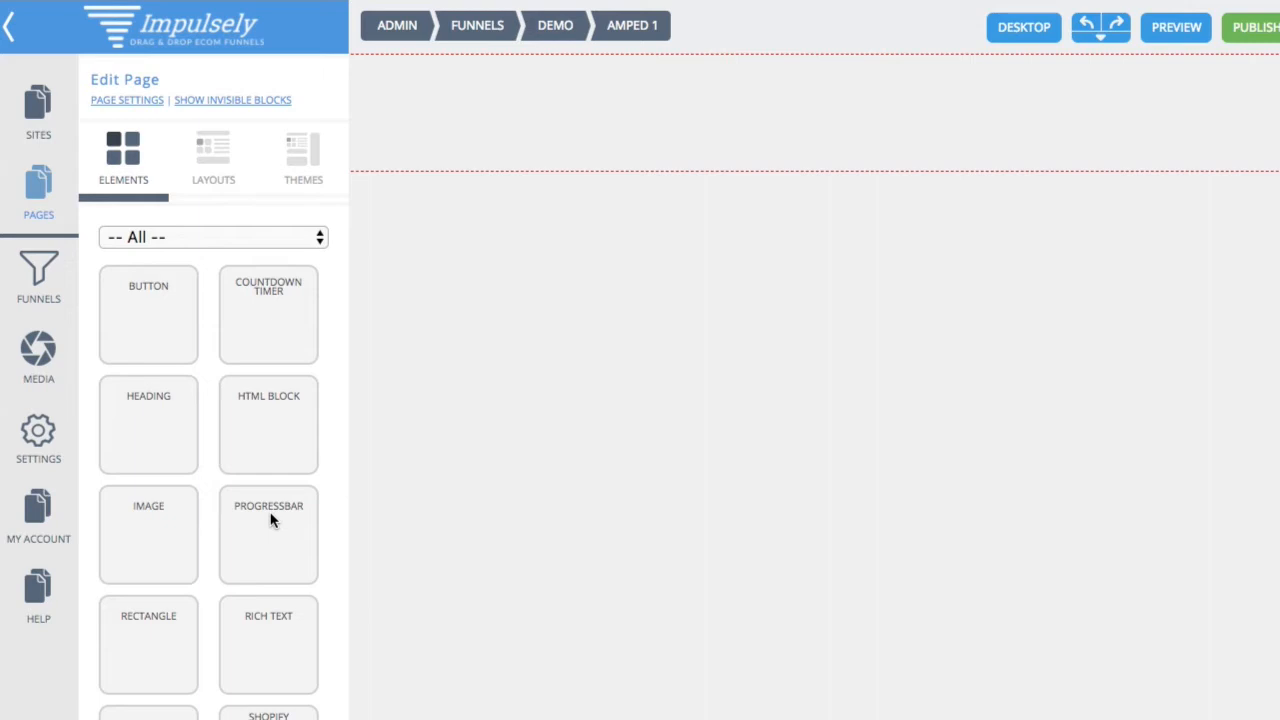
{"action": "scroll", "coordinate": [257, 528], "scroll_direction": "down", "scroll_amount": 2}
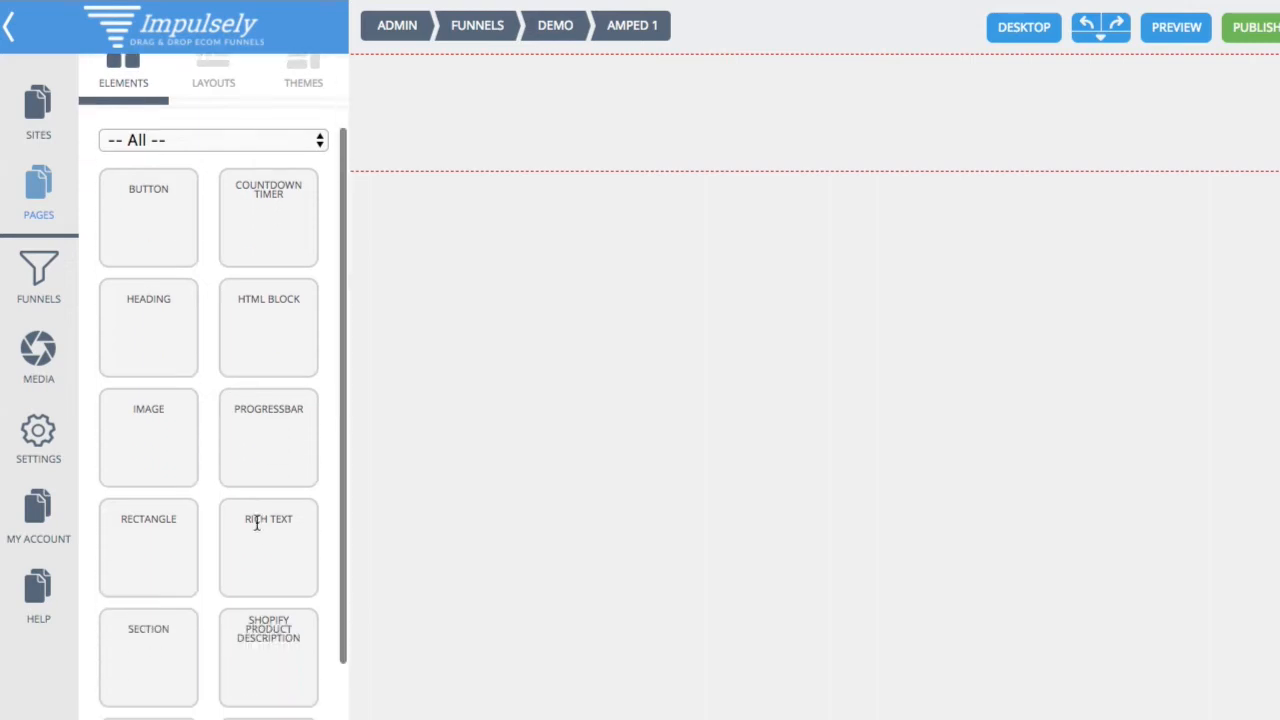
{"action": "scroll", "coordinate": [276, 525], "scroll_direction": "down", "scroll_amount": 2}
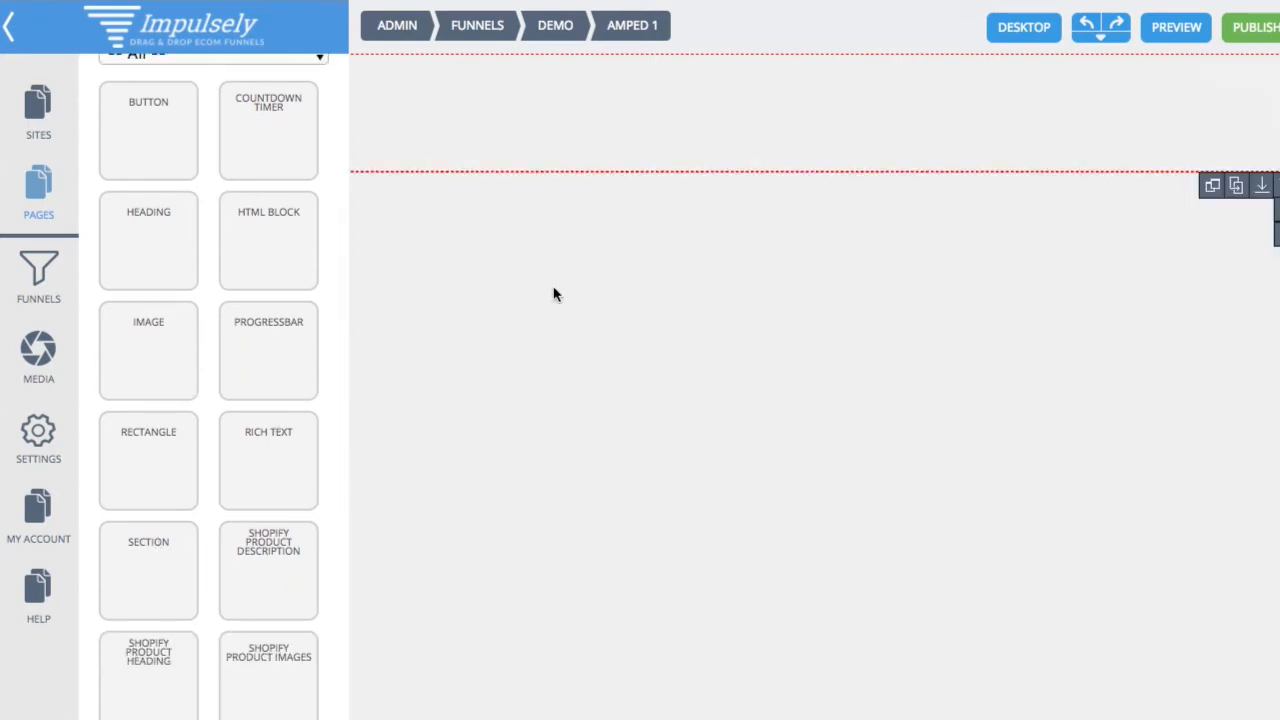
{"action": "scroll", "coordinate": [284, 472], "scroll_direction": "down", "scroll_amount": 1}
{"action": "scroll", "coordinate": [270, 500], "scroll_direction": "down", "scroll_amount": 1}
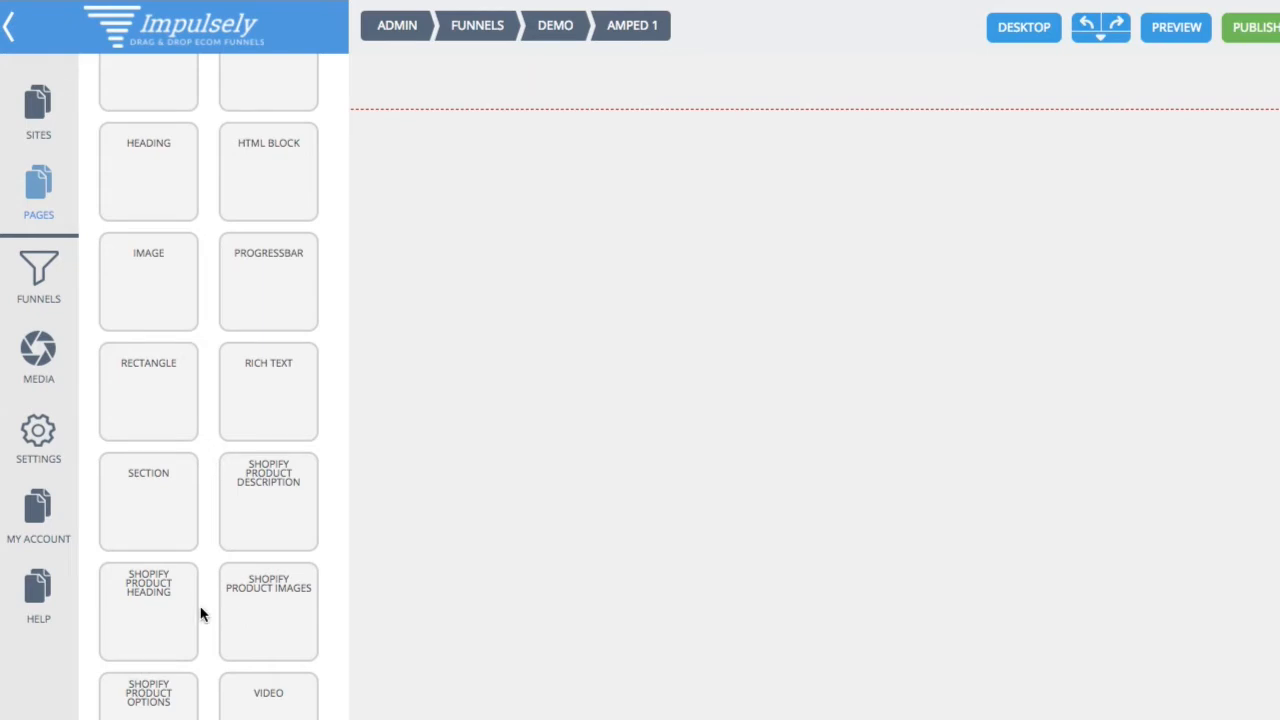
{"action": "scroll", "coordinate": [244, 561], "scroll_direction": "up", "scroll_amount": 5}
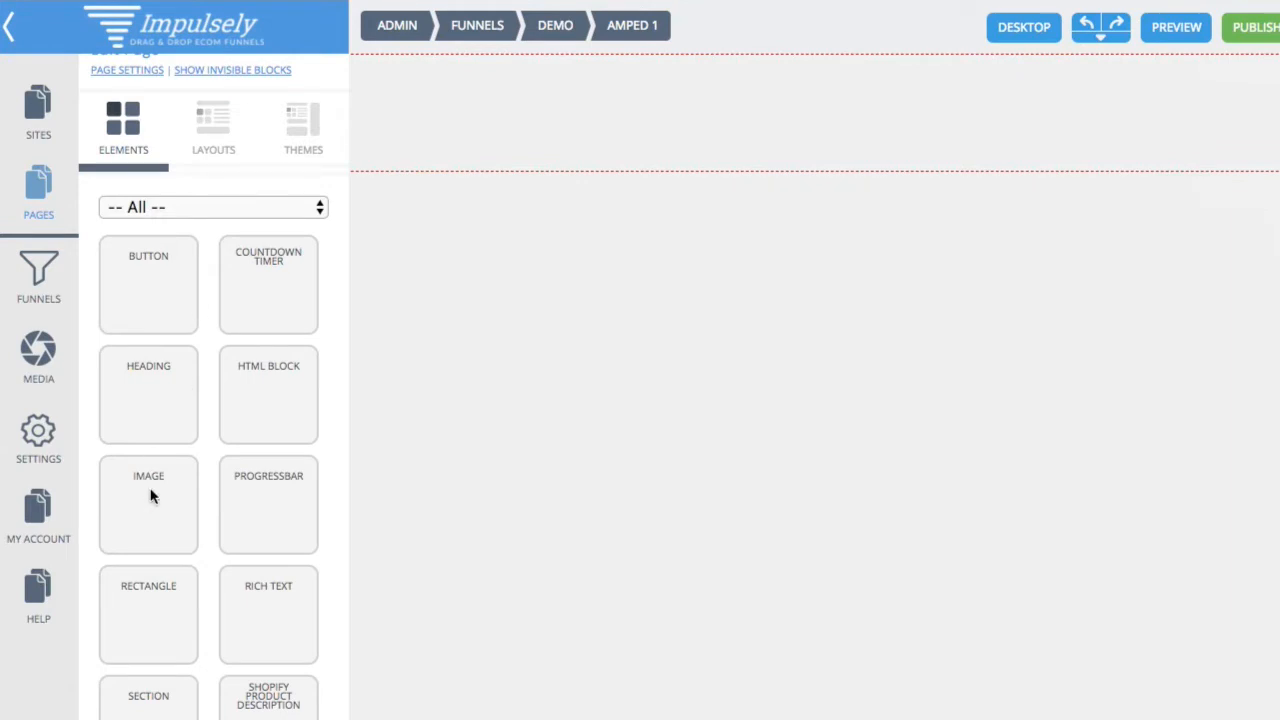
Step: Place an image in the first section using dronebuyz-logo3.png from the Logos category, scaled to about 238 by 93 px to fit
{"action": "left_click_drag", "start_coordinate": [151, 494], "coordinate": [552, 120]}
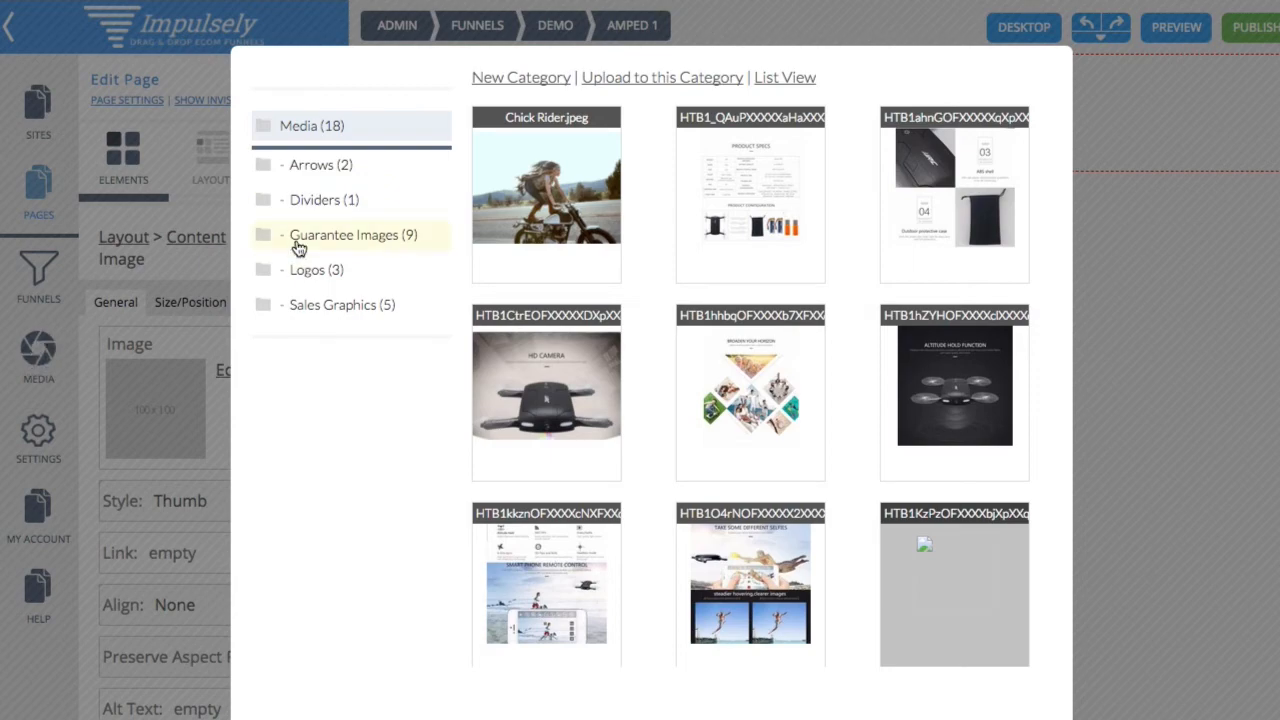
{"action": "left_click", "coordinate": [292, 283]}
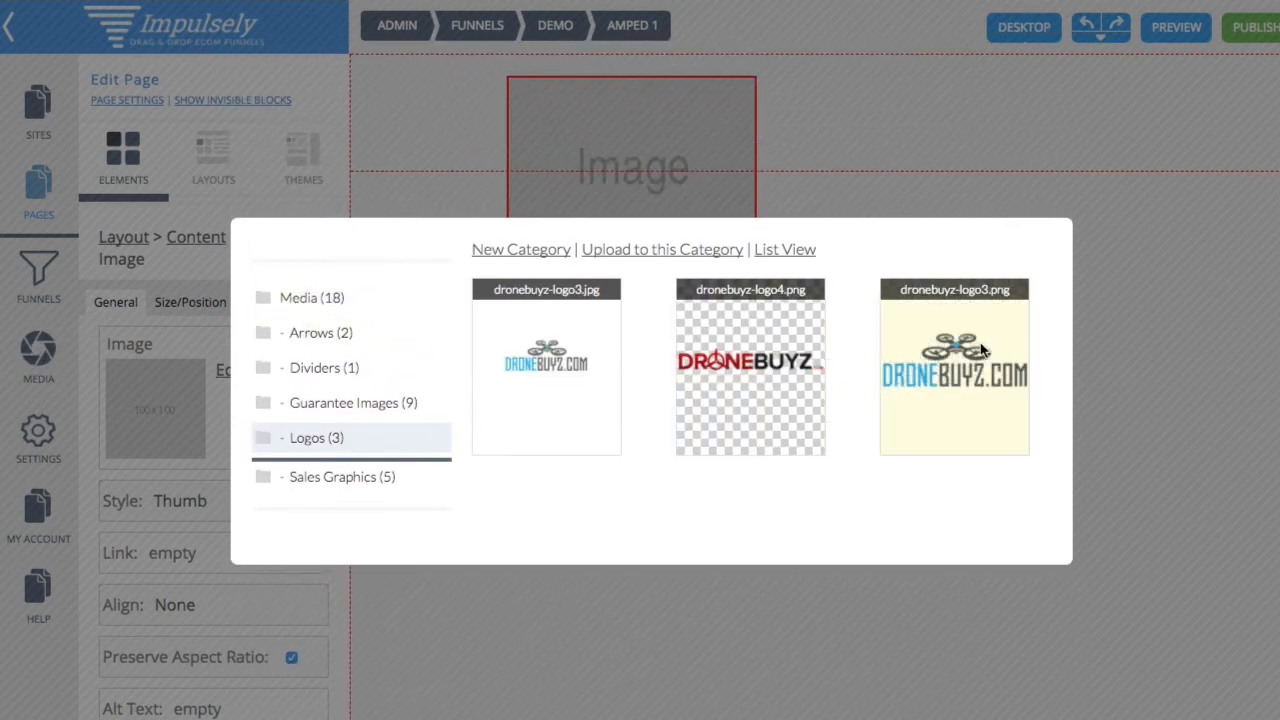
{"action": "left_click", "coordinate": [955, 360]}
{"action": "left_click", "coordinate": [571, 315]}
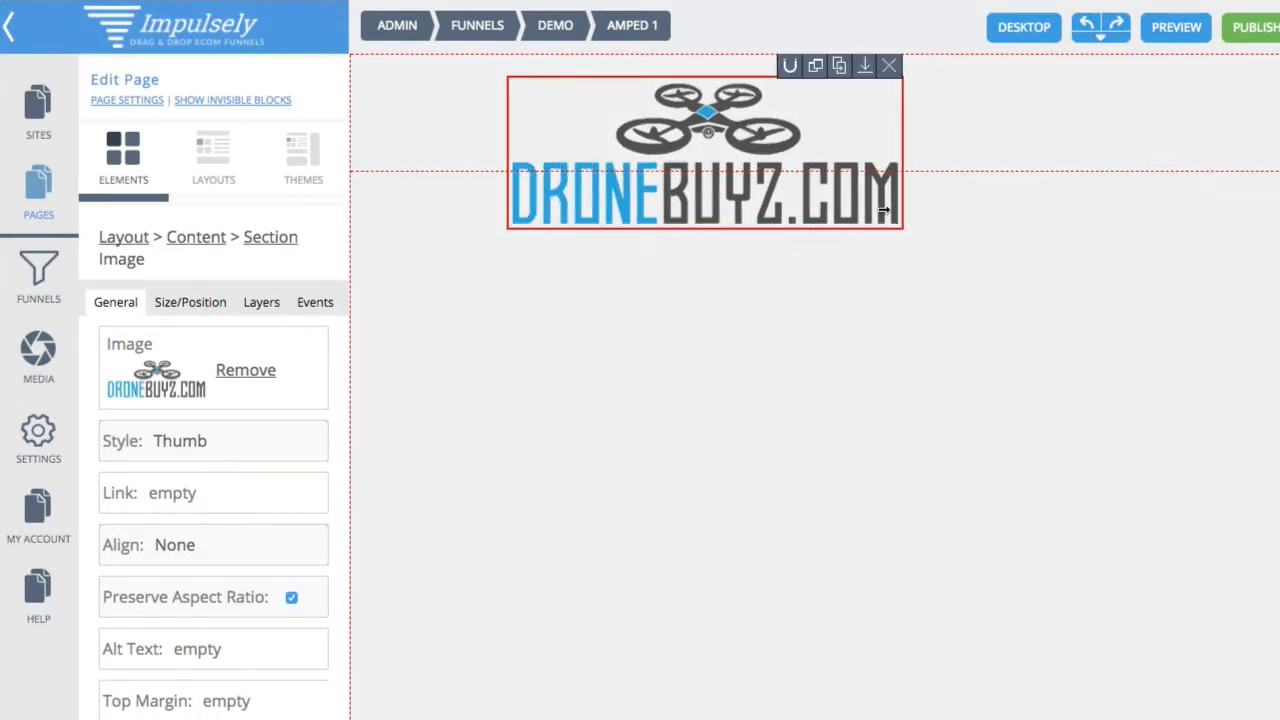
{"action": "left_click_drag", "start_coordinate": [908, 214], "coordinate": [748, 188]}
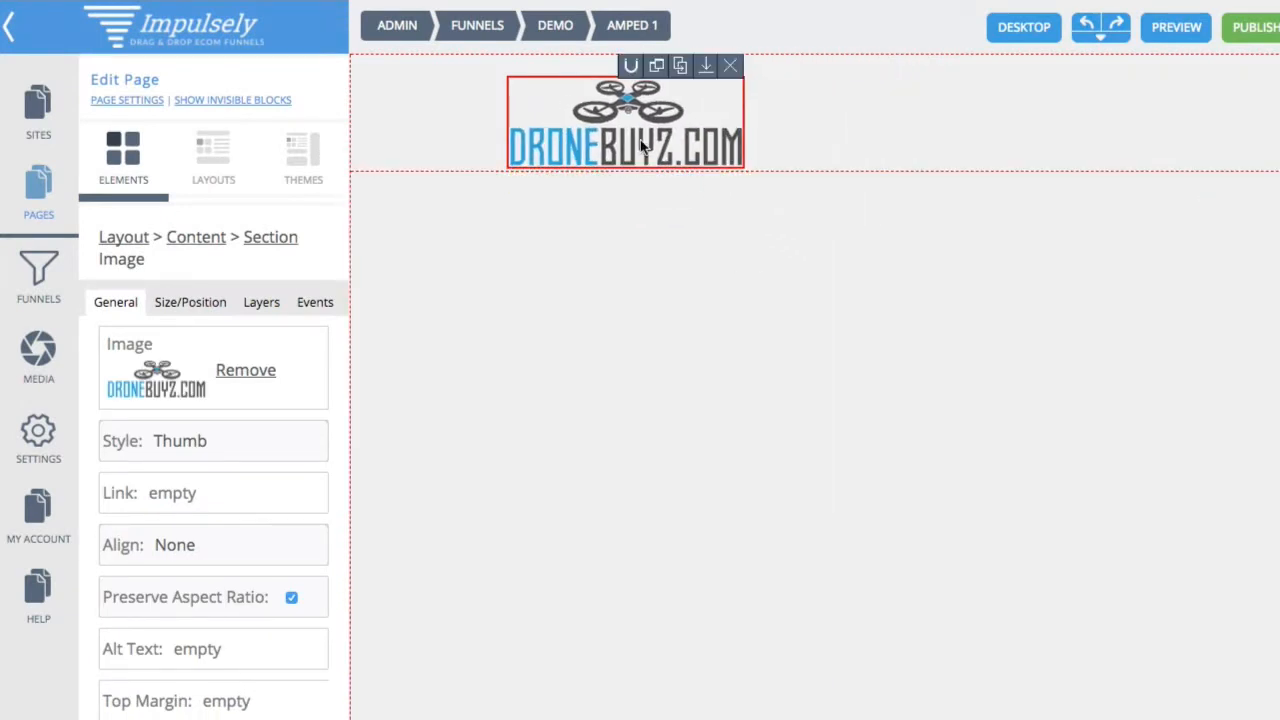
{"action": "left_click_drag", "start_coordinate": [641, 143], "coordinate": [589, 136]}
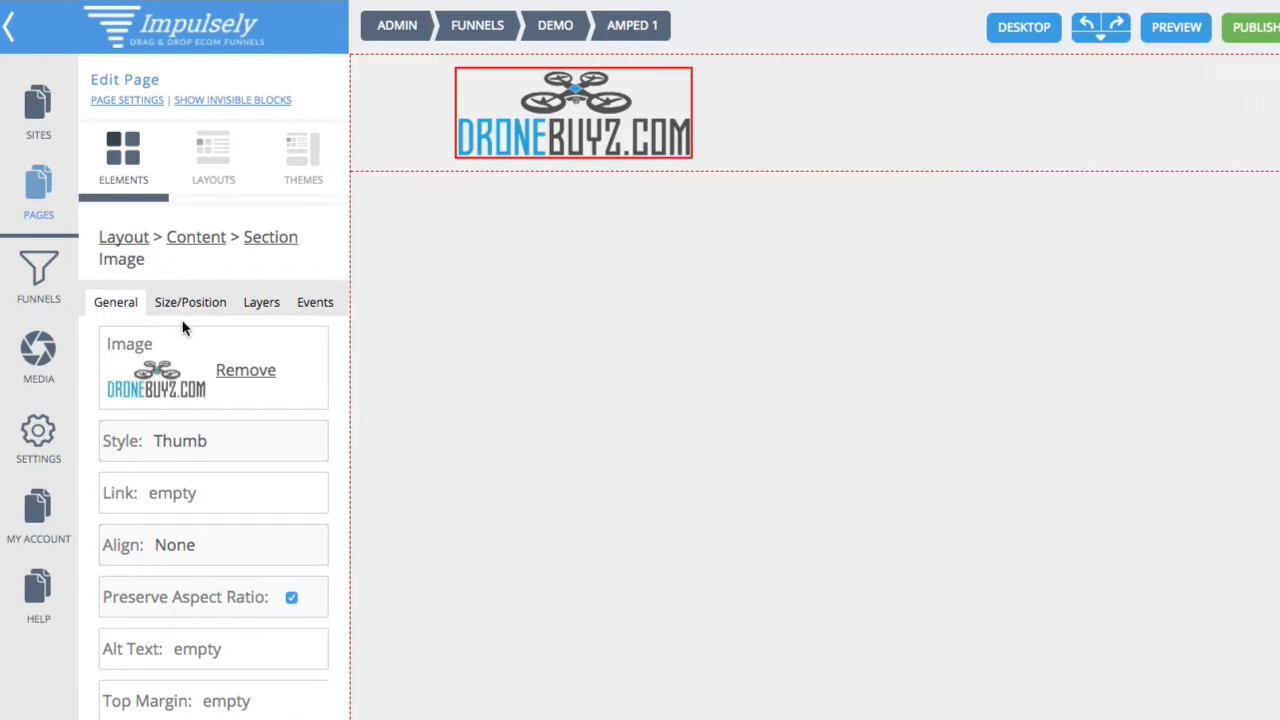
Step: Review the logo image's General, Size/Position, Layers and Events settings
{"action": "scroll", "coordinate": [183, 326], "scroll_direction": "down", "scroll_amount": 3}
{"action": "scroll", "coordinate": [183, 326], "scroll_direction": "up", "scroll_amount": 3}
{"action": "left_click", "coordinate": [228, 306]}
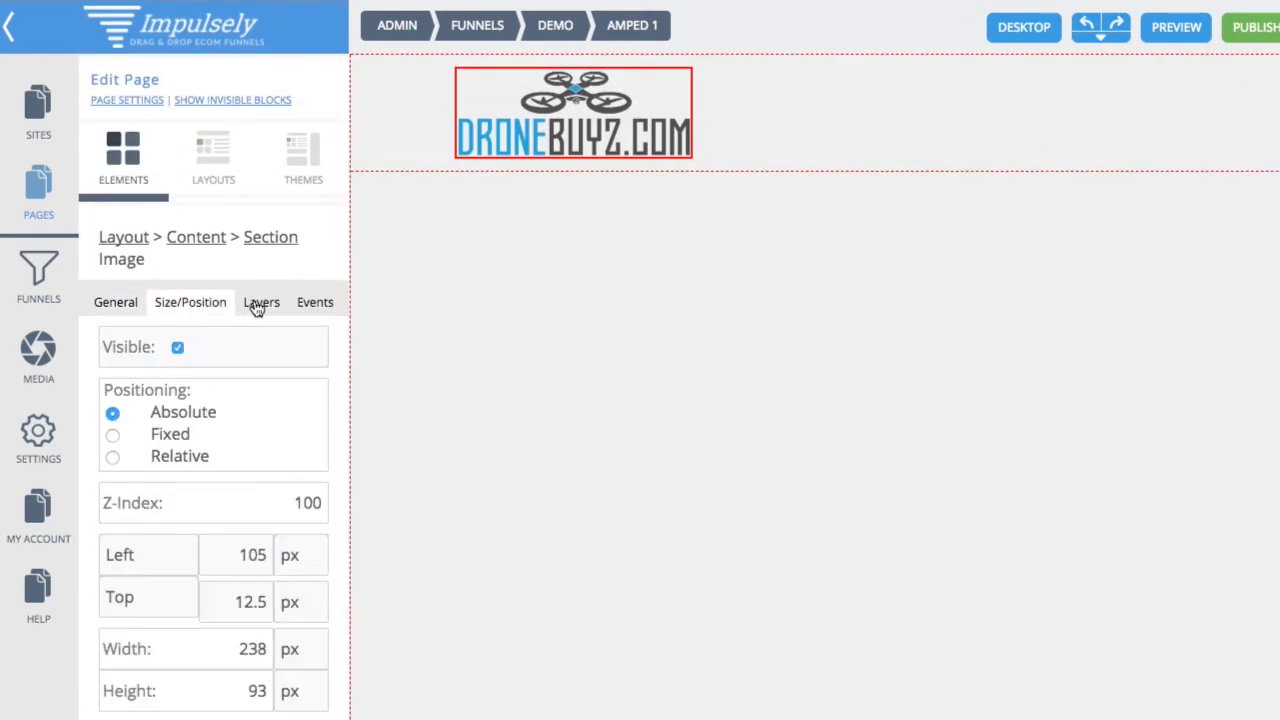
{"action": "left_click", "coordinate": [257, 306]}
{"action": "left_click", "coordinate": [306, 303]}
{"action": "left_click", "coordinate": [126, 303]}
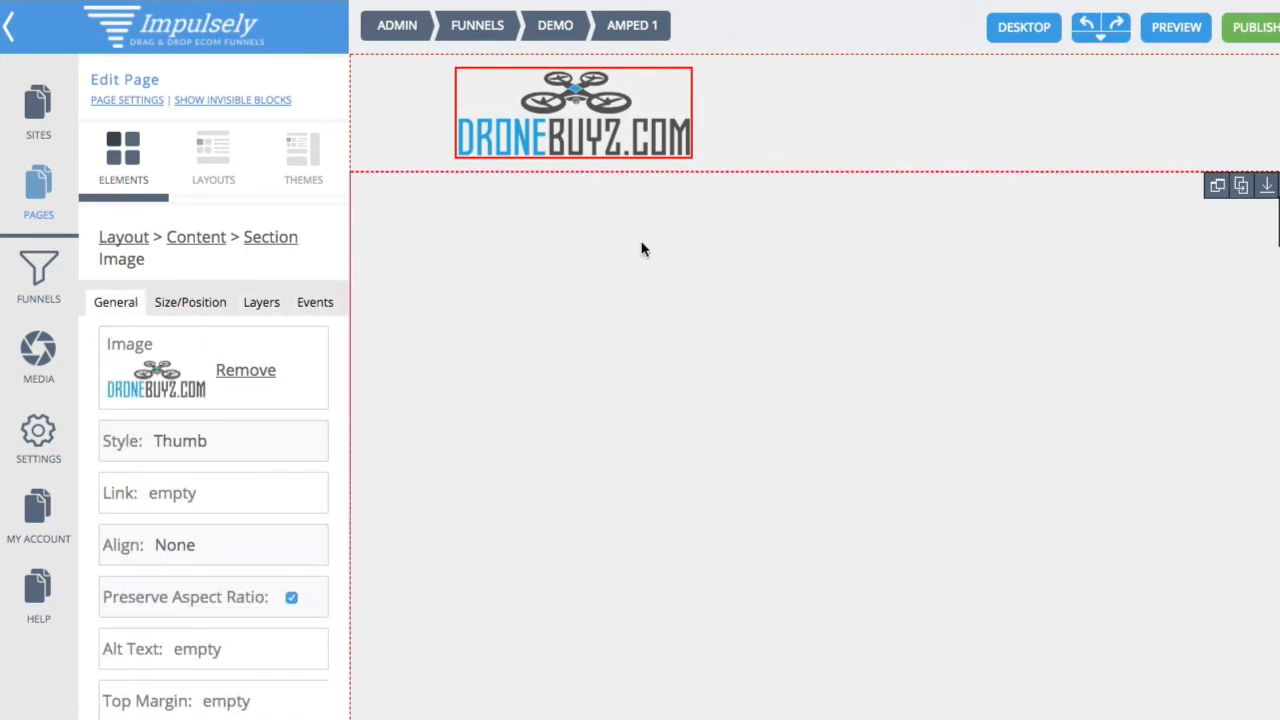
Step: Examine the first section's general options and its background image sizing, position and repeat settings
{"action": "left_click", "coordinate": [896, 152]}
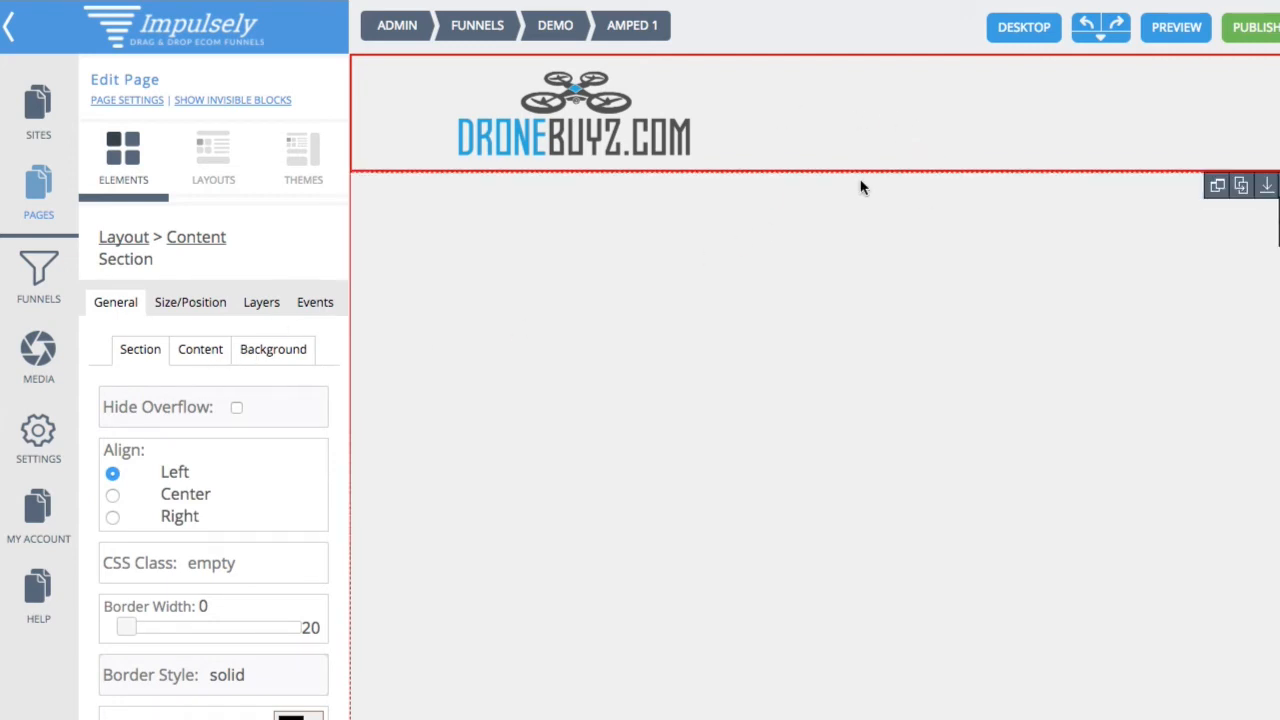
{"action": "scroll", "coordinate": [190, 430], "scroll_direction": "down", "scroll_amount": 2}
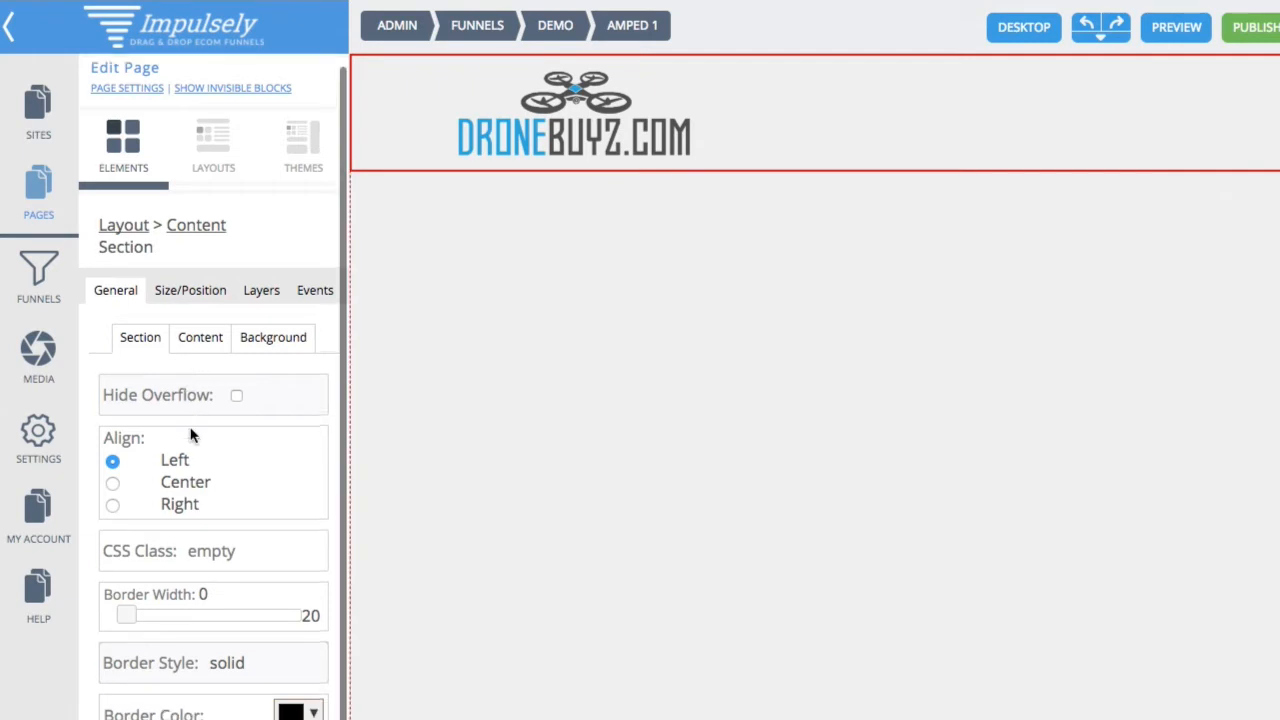
{"action": "scroll", "coordinate": [190, 435], "scroll_direction": "up", "scroll_amount": 2}
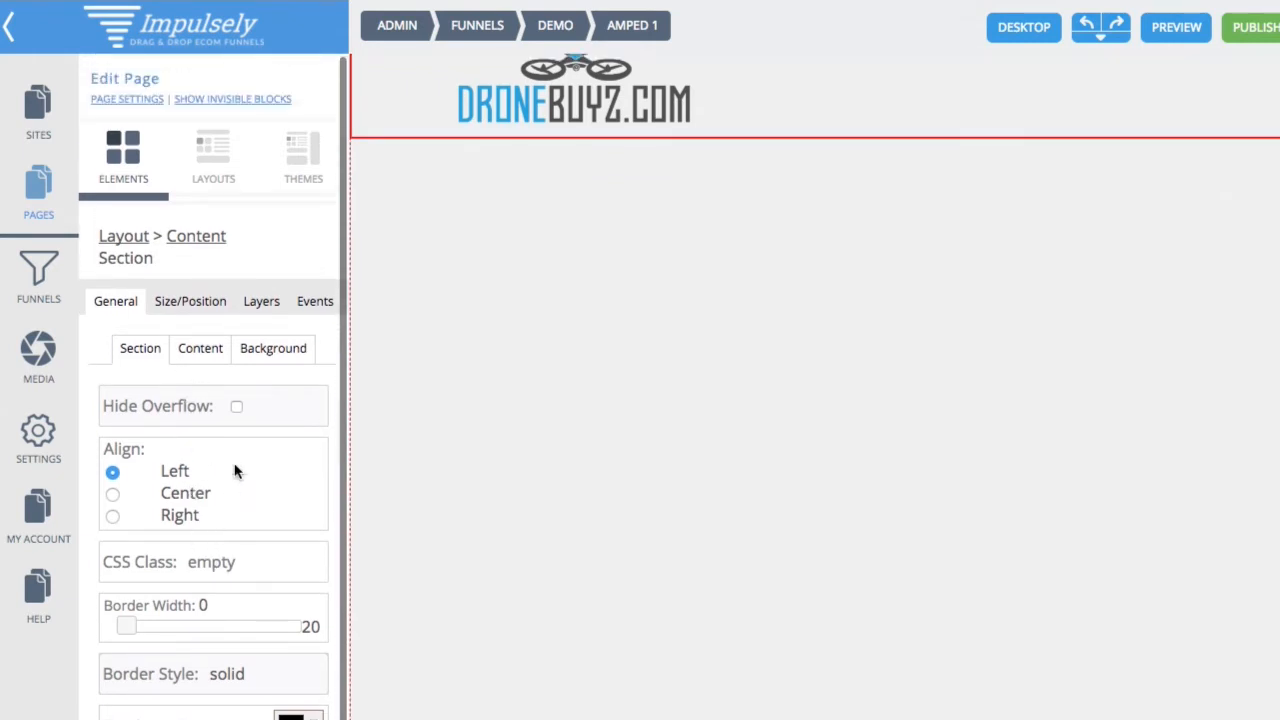
{"action": "scroll", "coordinate": [571, 351], "scroll_direction": "up", "scroll_amount": 1}
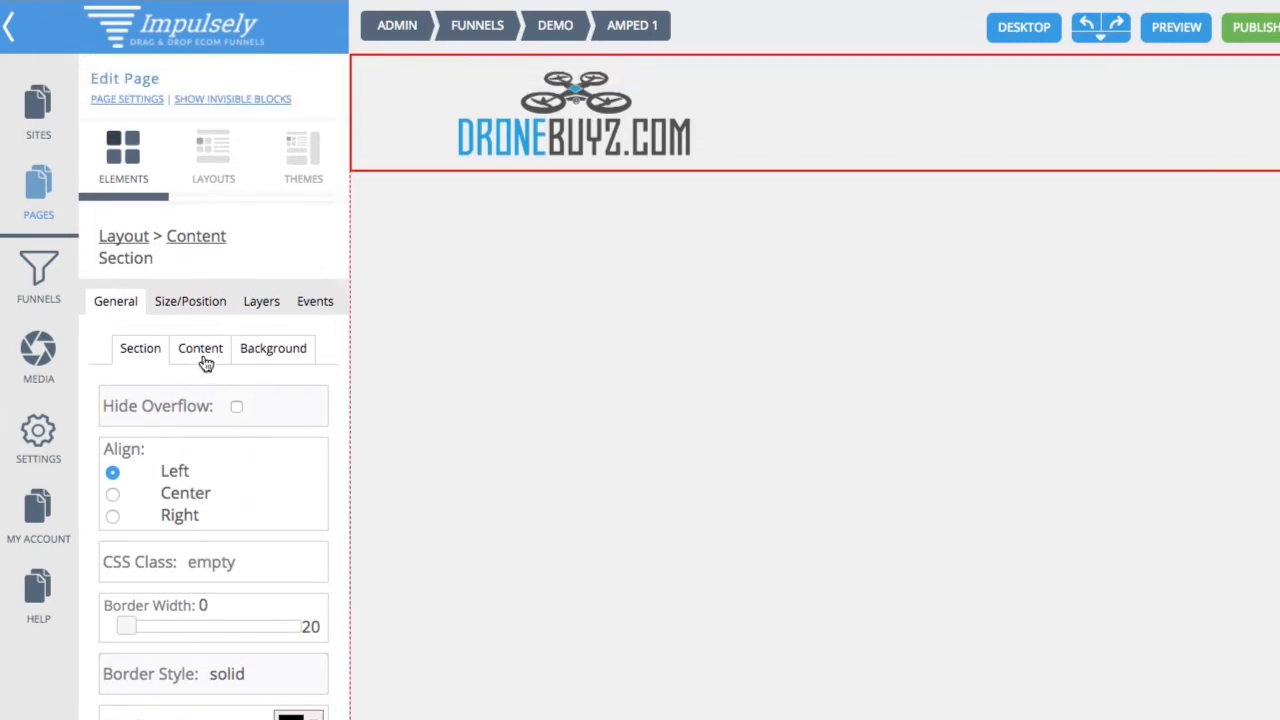
{"action": "left_click", "coordinate": [263, 355]}
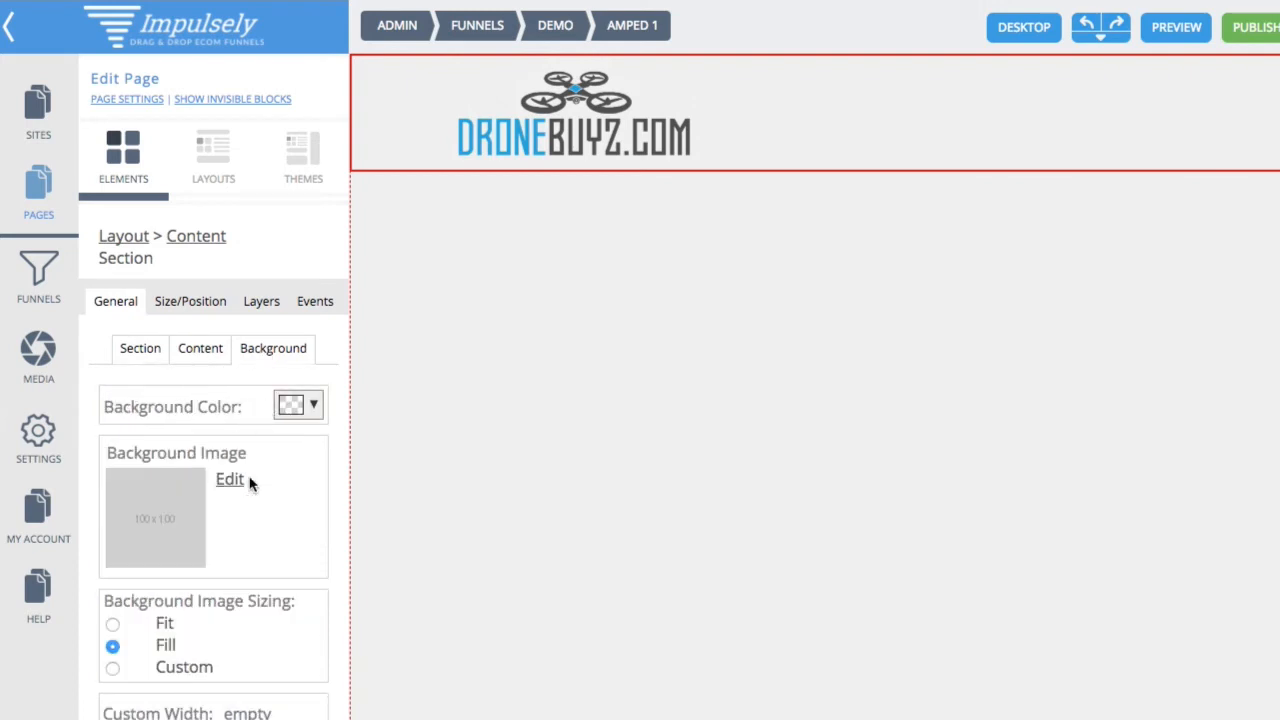
{"action": "scroll", "coordinate": [211, 517], "scroll_direction": "down", "scroll_amount": 3}
{"action": "scroll", "coordinate": [211, 517], "scroll_direction": "down", "scroll_amount": 3}
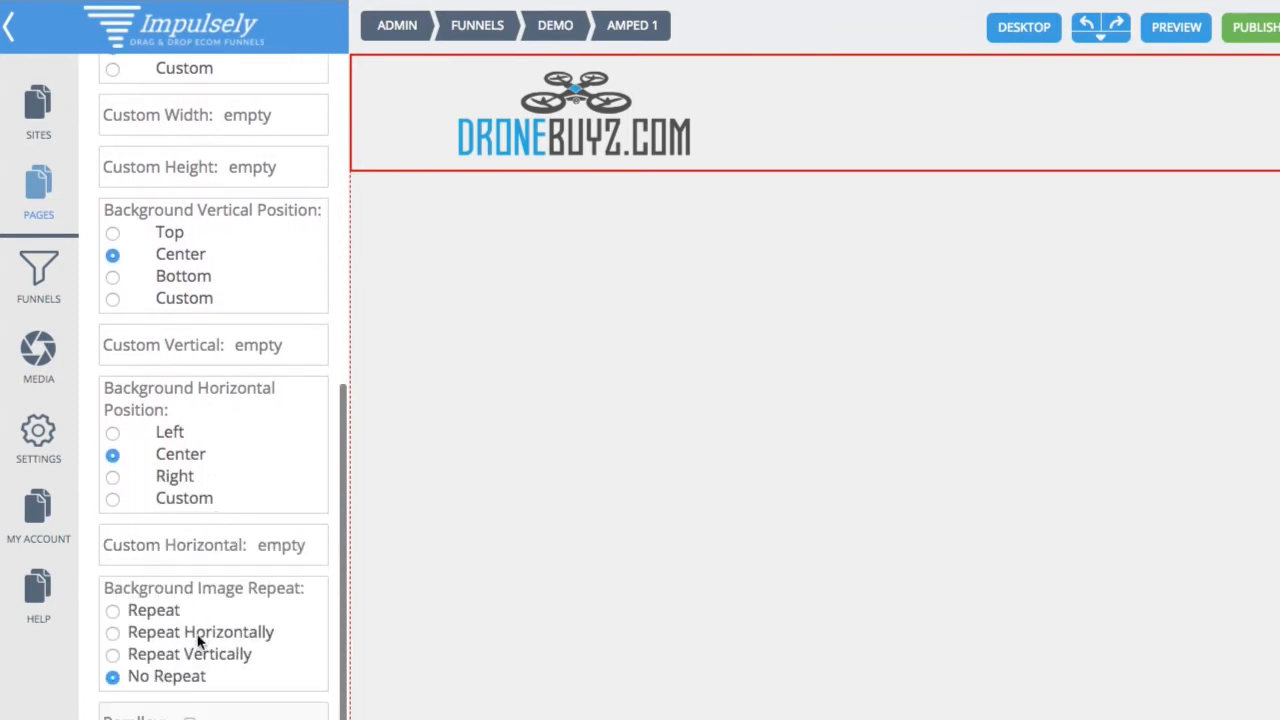
{"action": "scroll", "coordinate": [200, 500], "scroll_direction": "up", "scroll_amount": 6}
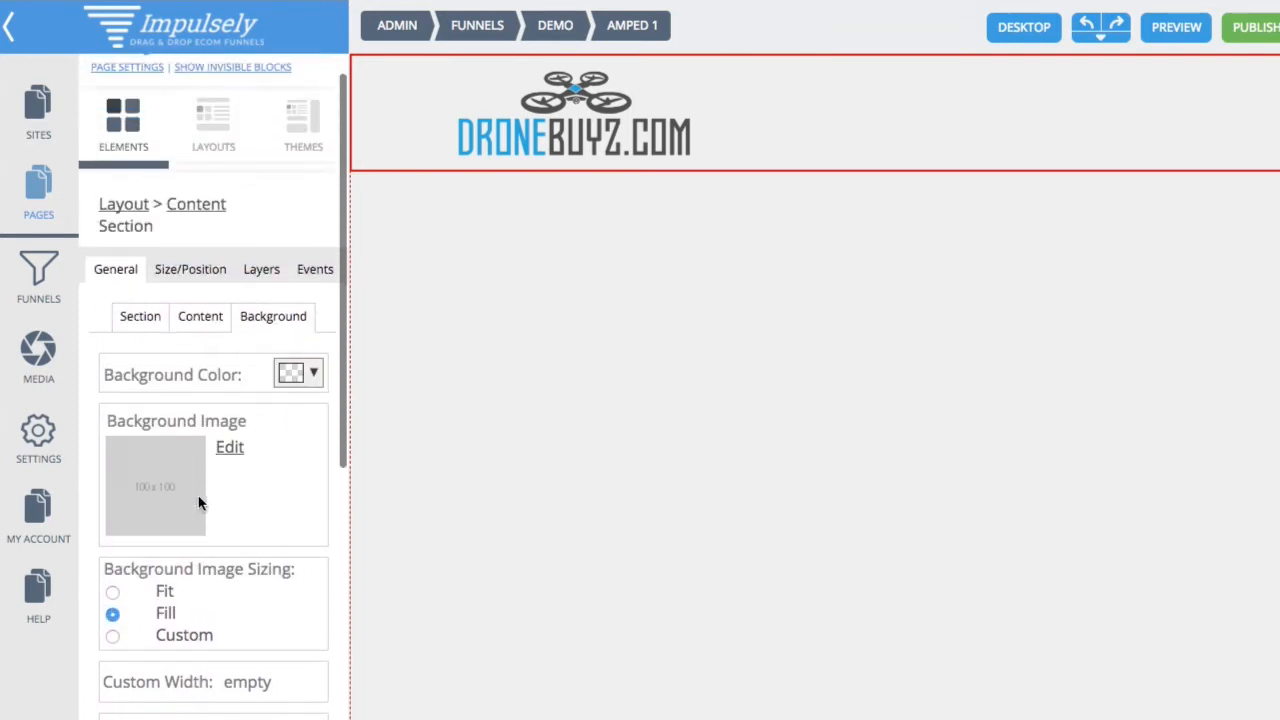
Step: Set the first section's background color to light gray #e8e8e8
{"action": "left_click", "coordinate": [314, 408]}
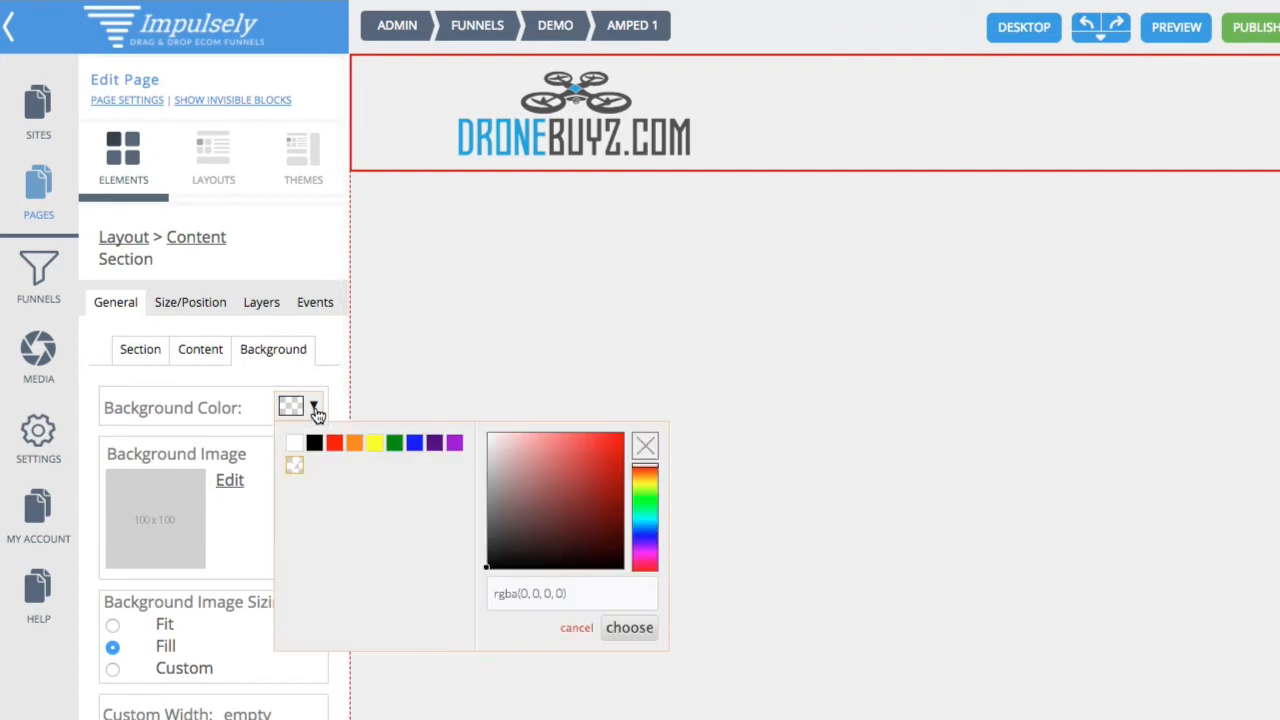
{"action": "left_click_drag", "start_coordinate": [529, 520], "coordinate": [482, 450]}
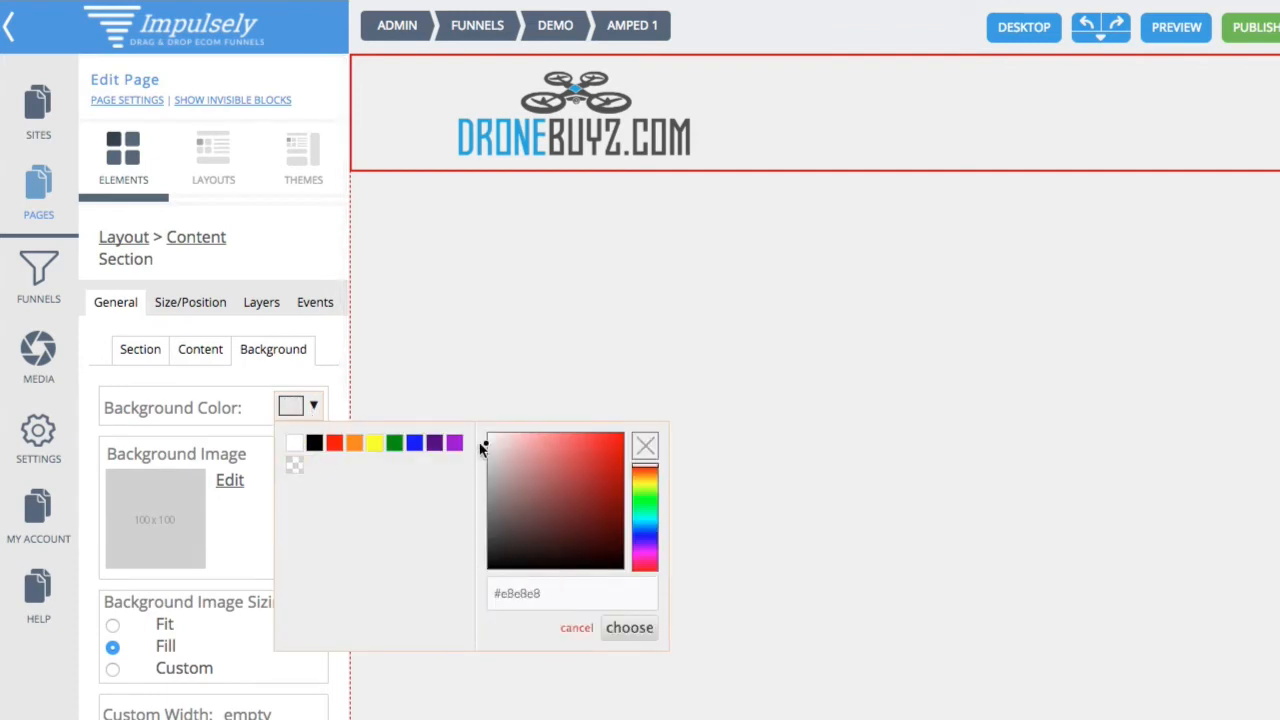
{"action": "left_click", "coordinate": [636, 630]}
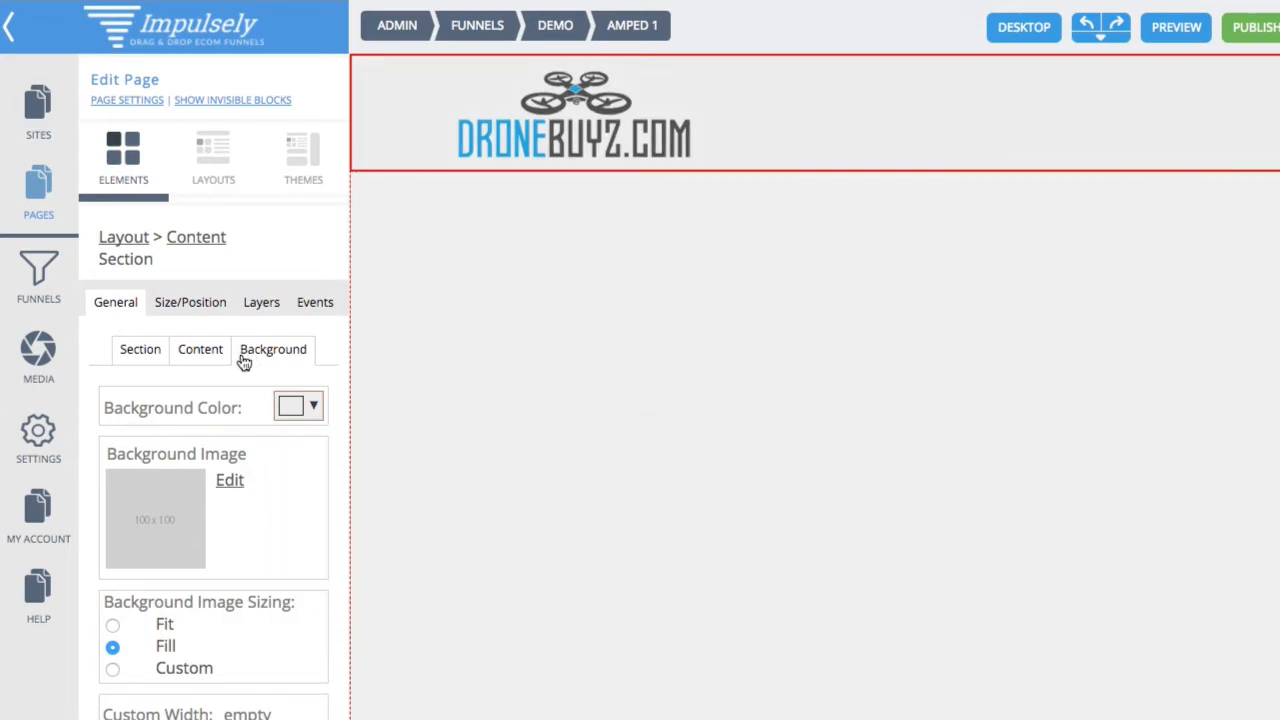
Step: Set the content background color of the logo section to white
{"action": "left_click", "coordinate": [211, 358]}
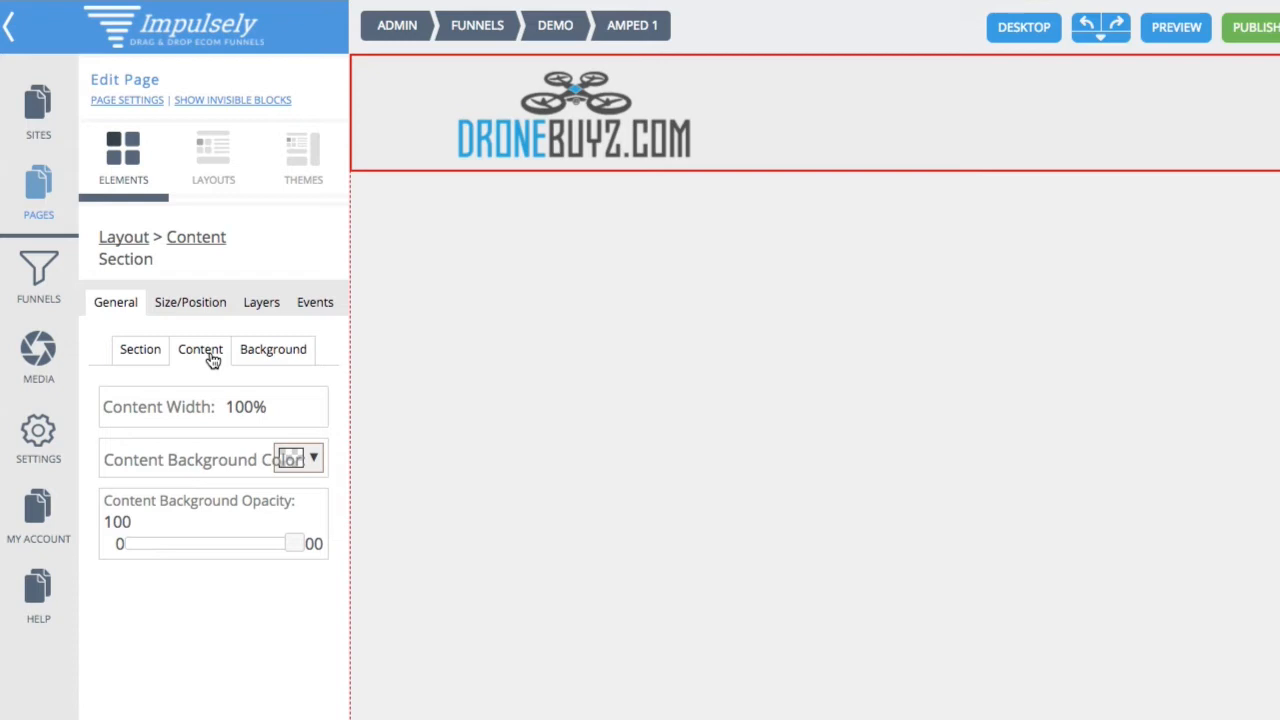
{"action": "left_click", "coordinate": [288, 356]}
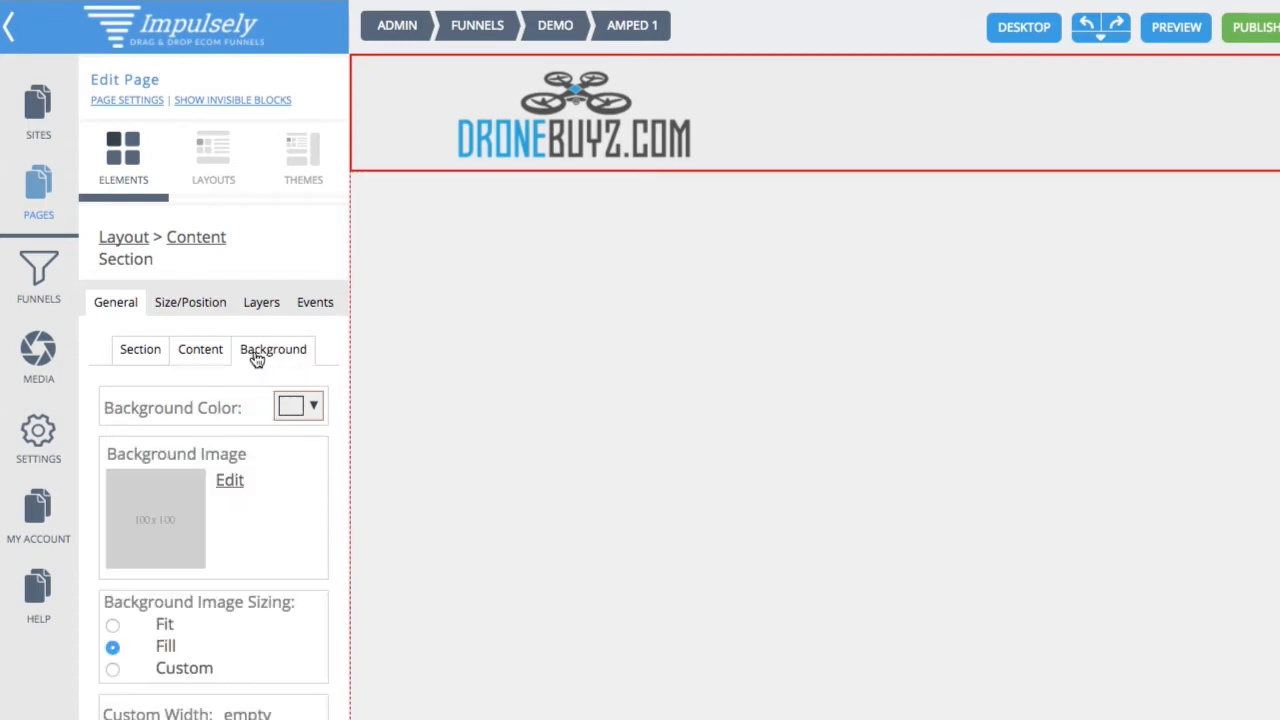
{"action": "left_click", "coordinate": [200, 356]}
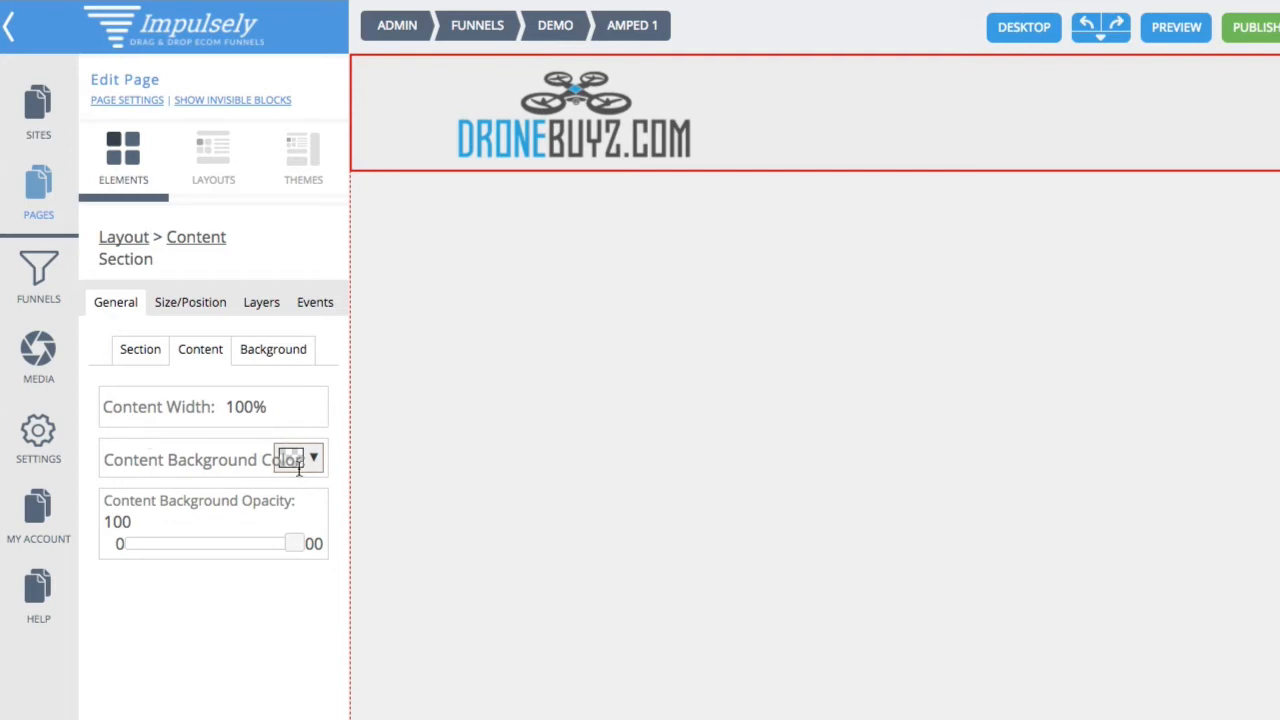
{"action": "left_click", "coordinate": [317, 467]}
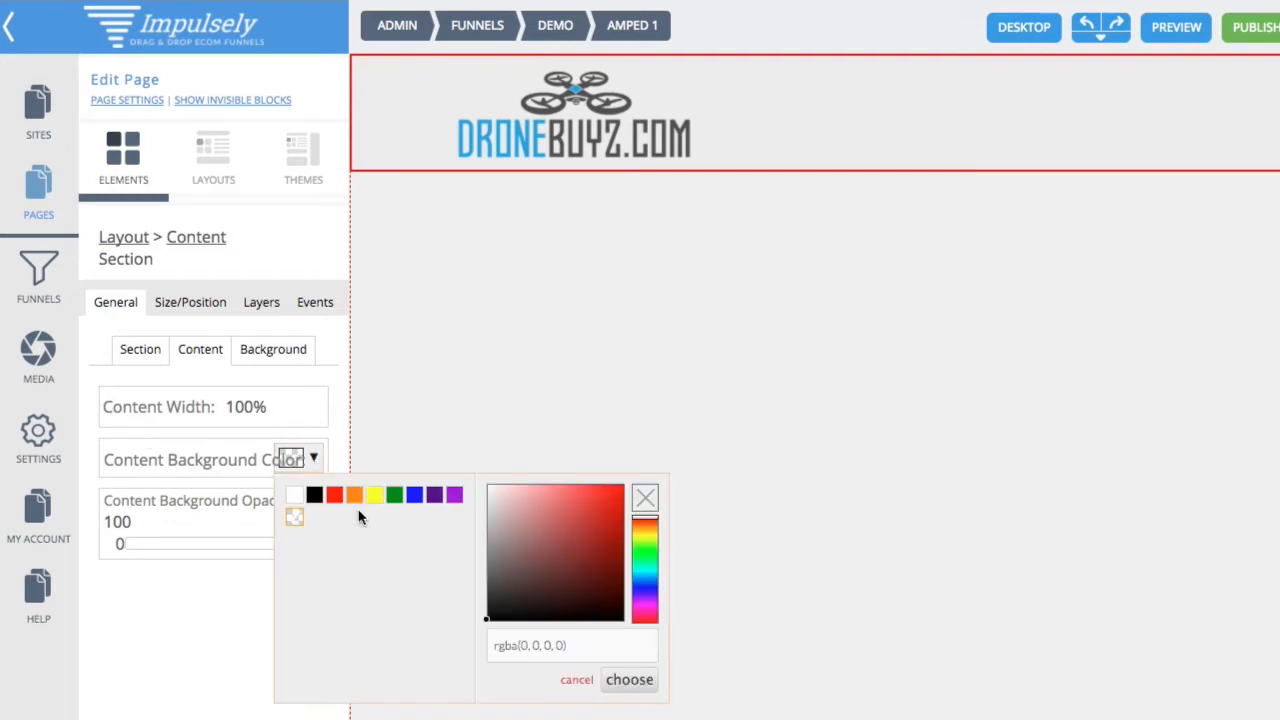
{"action": "left_click", "coordinate": [290, 495]}
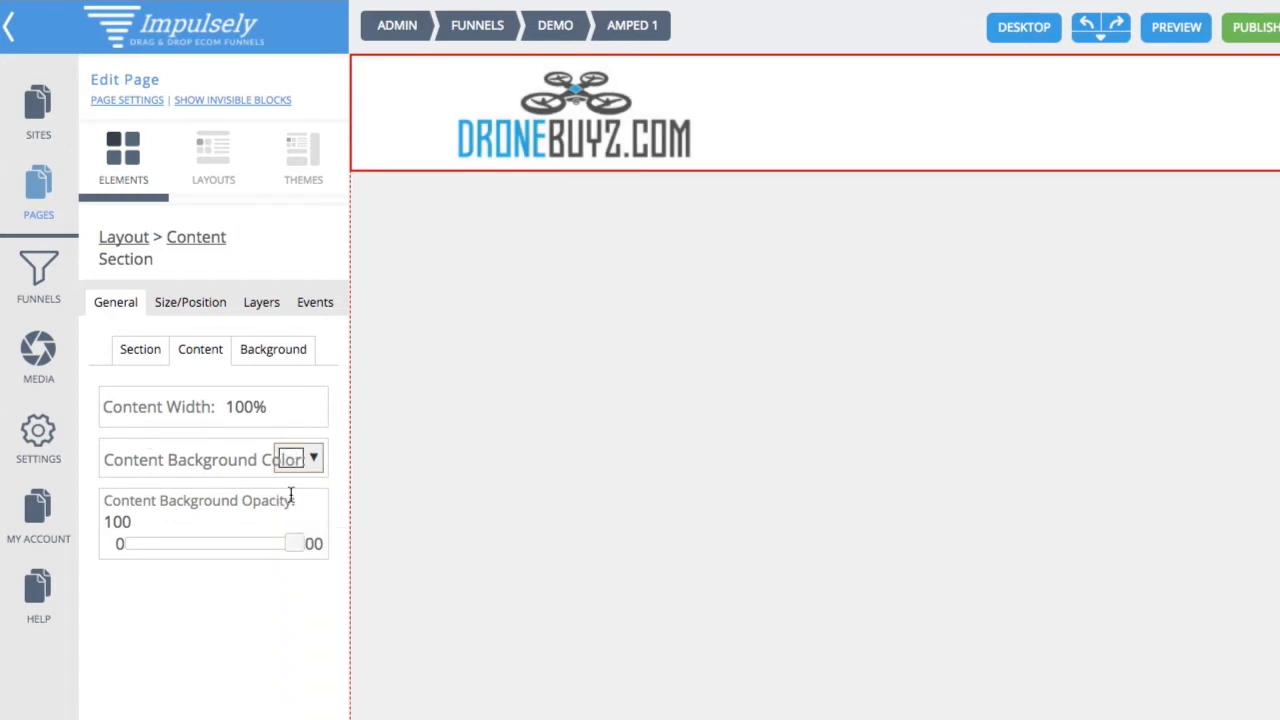
Step: Give the second section, below the logo, a light gray #e7e7e7 background color
{"action": "left_click", "coordinate": [633, 397]}
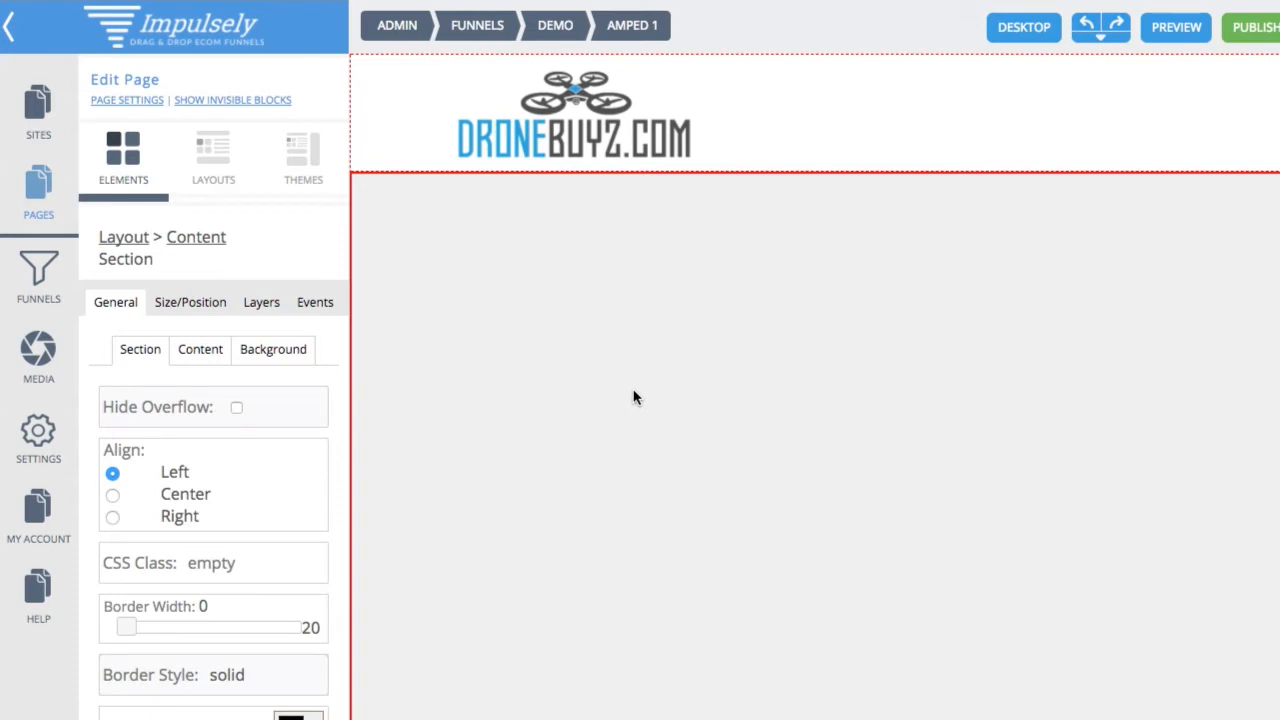
{"action": "left_click", "coordinate": [277, 350]}
{"action": "left_click", "coordinate": [317, 414]}
{"action": "left_click", "coordinate": [488, 447]}
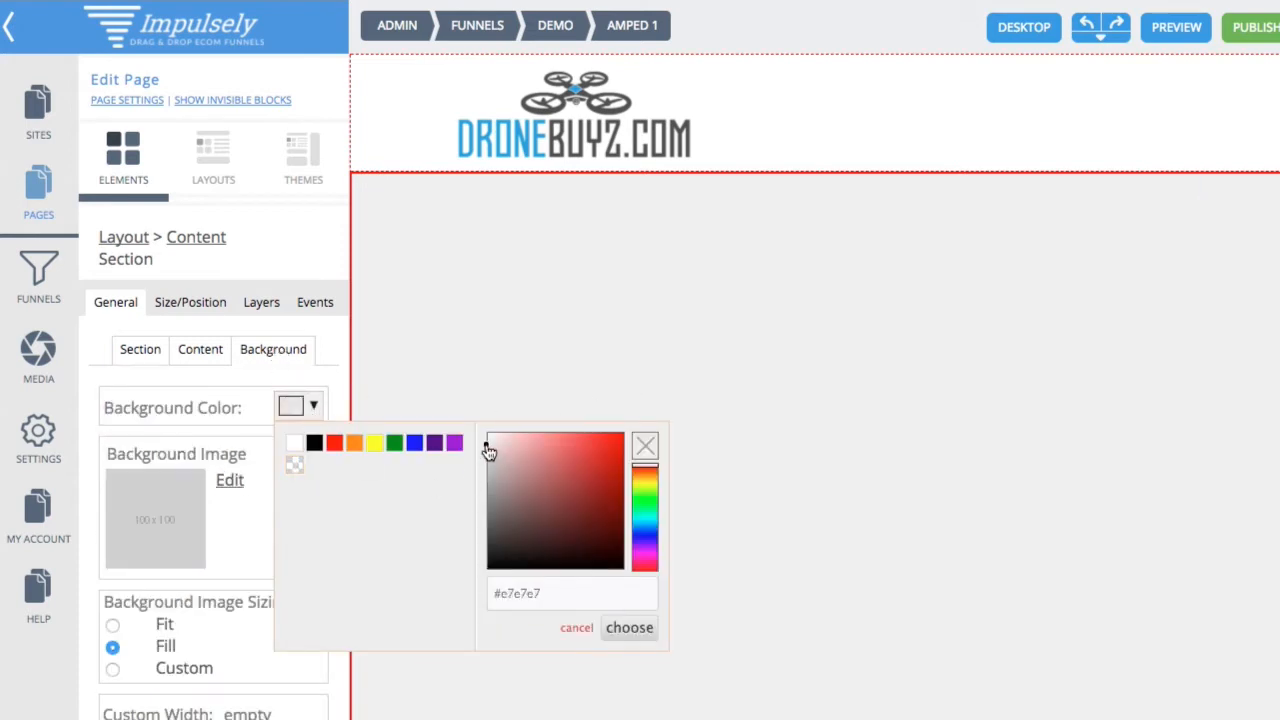
{"action": "left_click", "coordinate": [627, 627]}
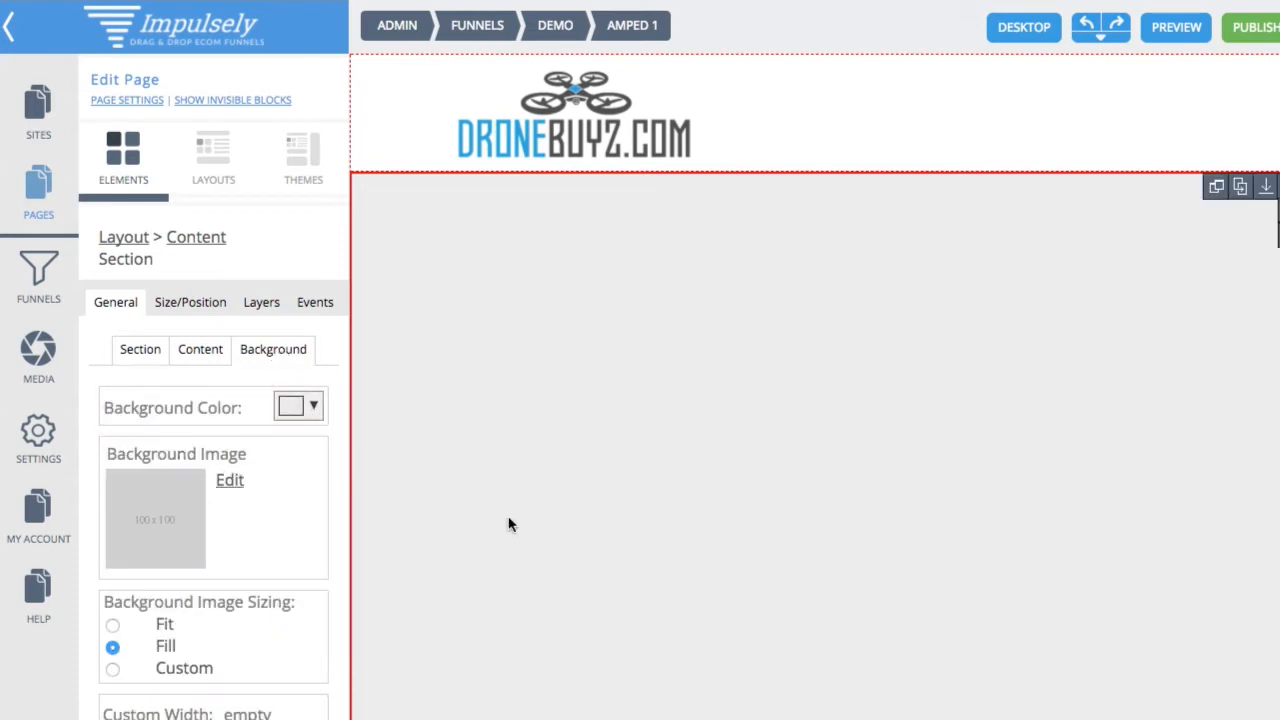
Step: Set the second section's content background color to white
{"action": "left_click", "coordinate": [205, 355]}
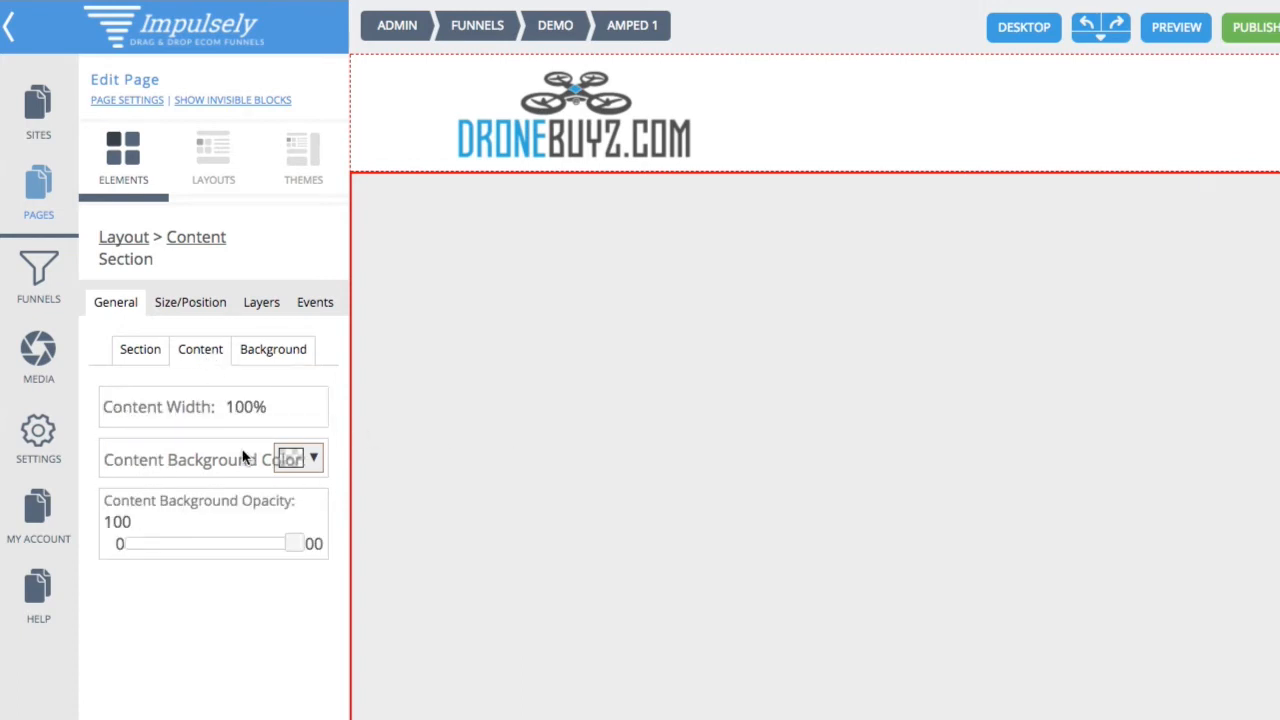
{"action": "left_click", "coordinate": [312, 459]}
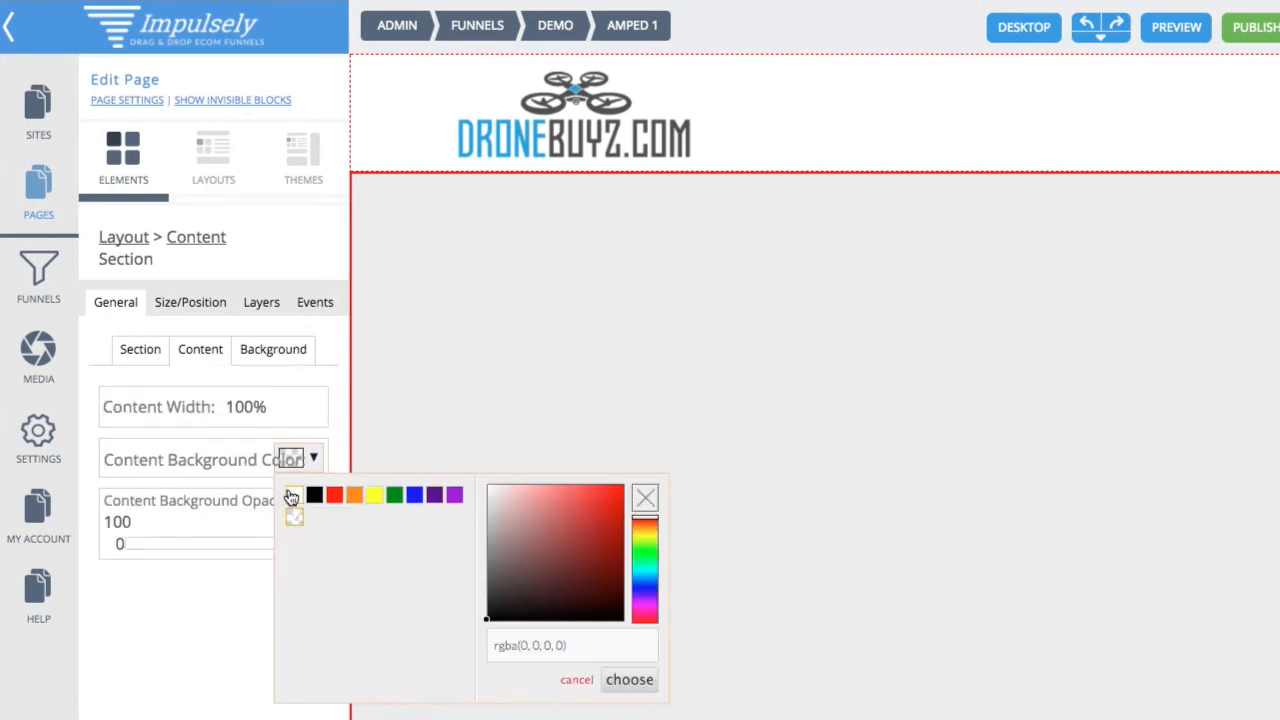
{"action": "left_click", "coordinate": [288, 500]}
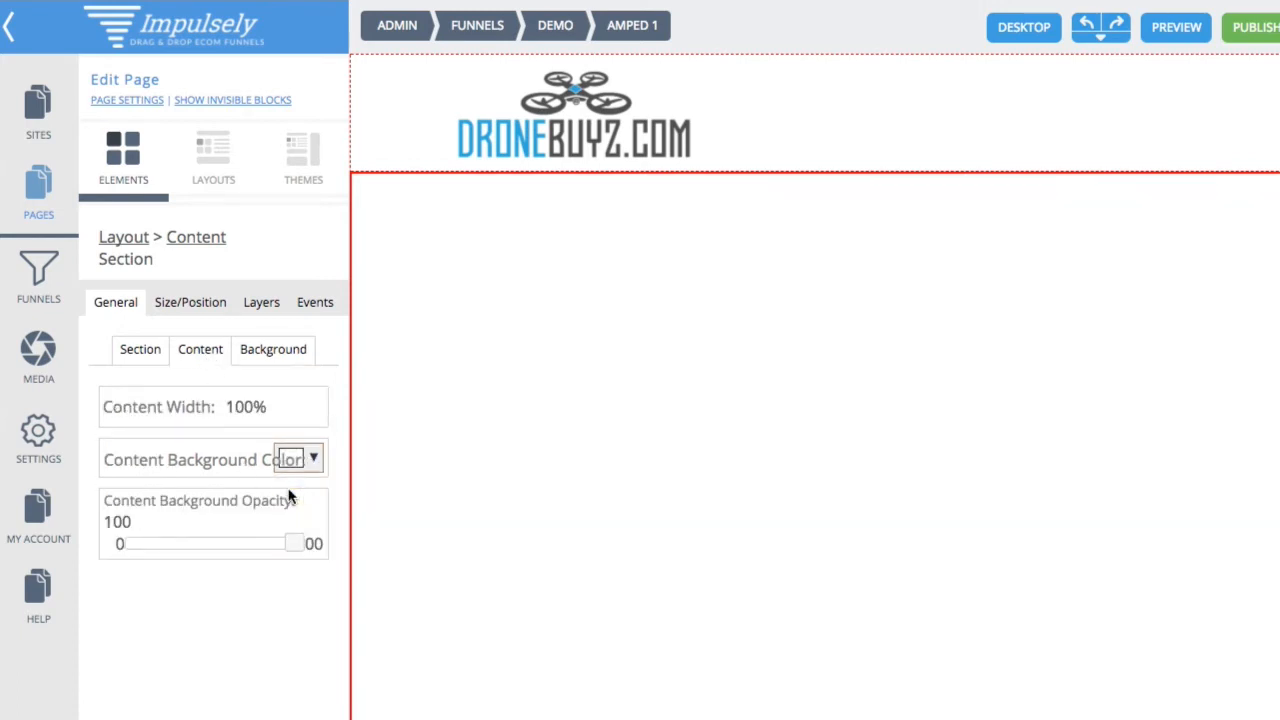
Step: Publish the amped 1 page and open the published version
{"action": "left_click", "coordinate": [1248, 28]}
{"action": "left_click", "coordinate": [676, 412]}
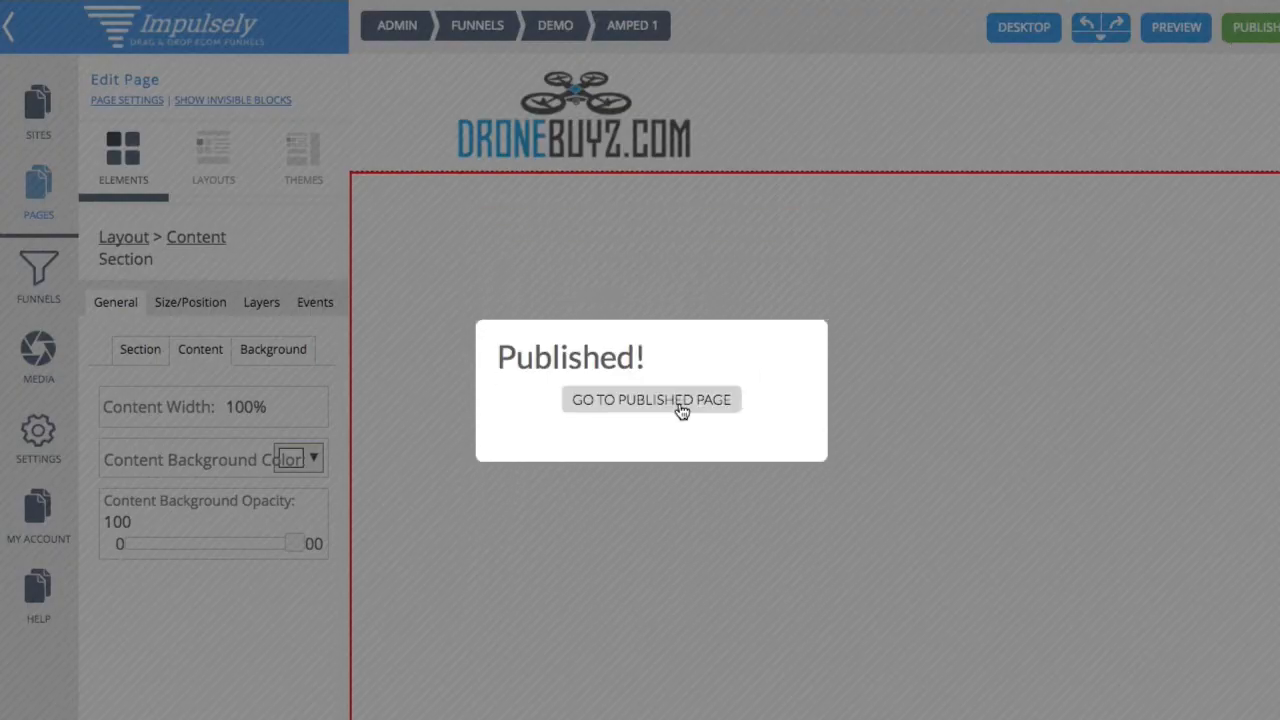
{"action": "left_click", "coordinate": [680, 408]}
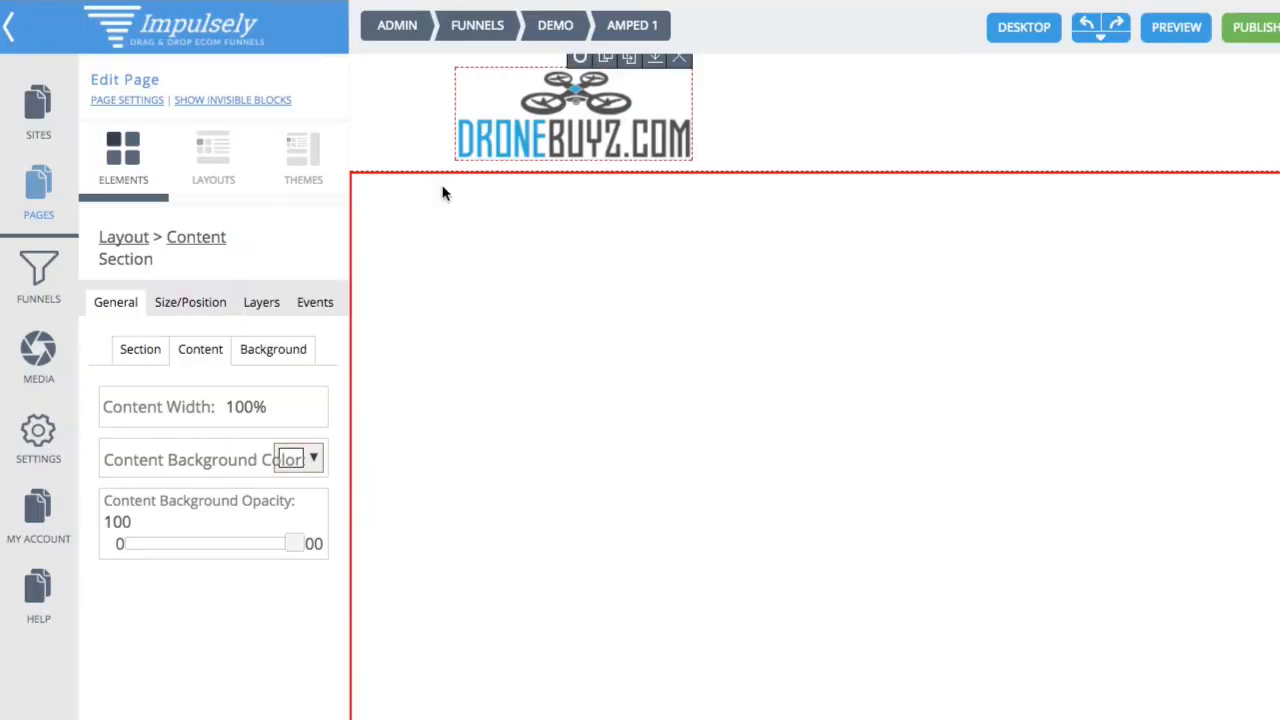
Step: Return to the list of page elements and browse down to the Shopify product elements
{"action": "scroll", "coordinate": [598, 287], "scroll_direction": "down", "scroll_amount": 1}
{"action": "scroll", "coordinate": [598, 287], "scroll_direction": "up", "scroll_amount": 1}
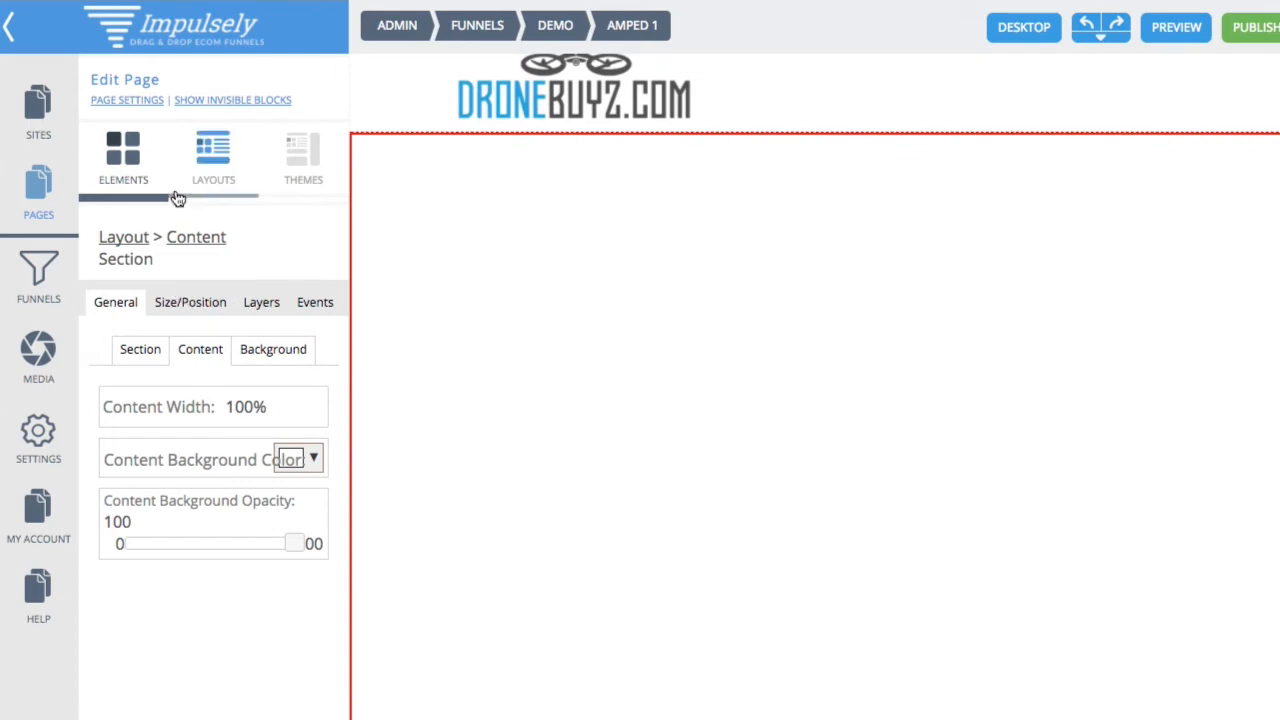
{"action": "left_click", "coordinate": [130, 167]}
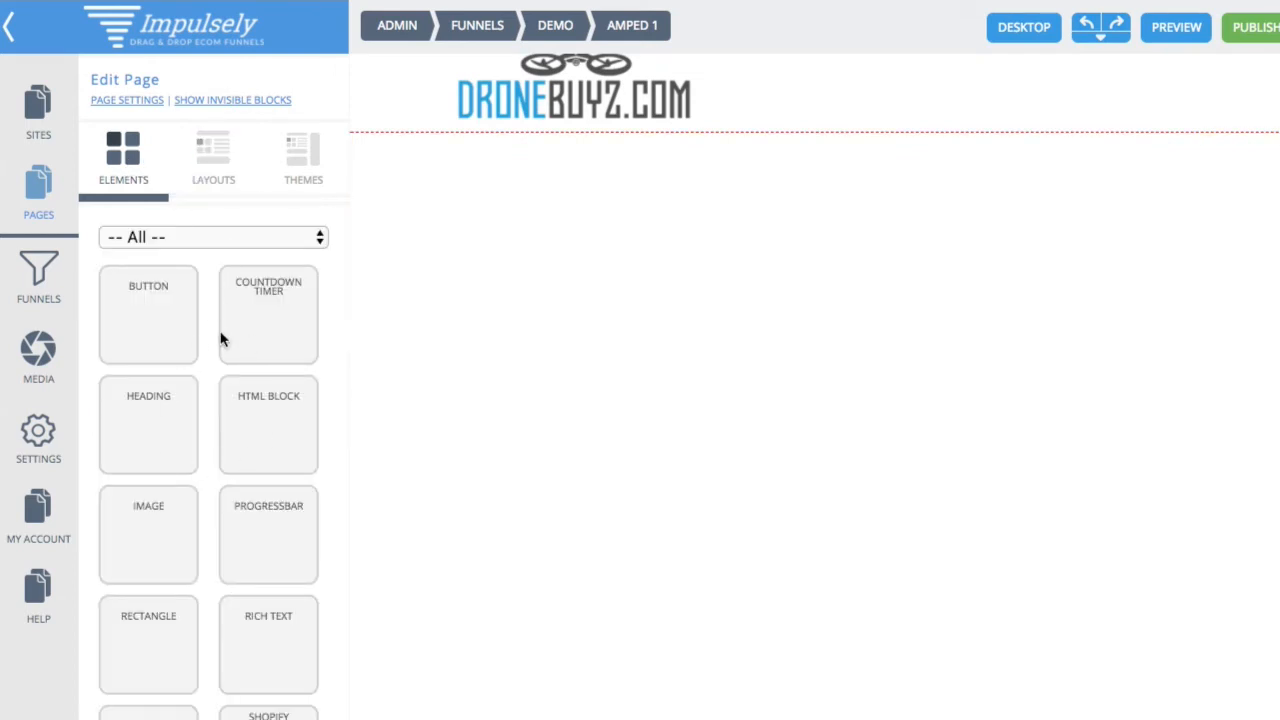
{"action": "scroll", "coordinate": [200, 445], "scroll_direction": "down", "scroll_amount": 2}
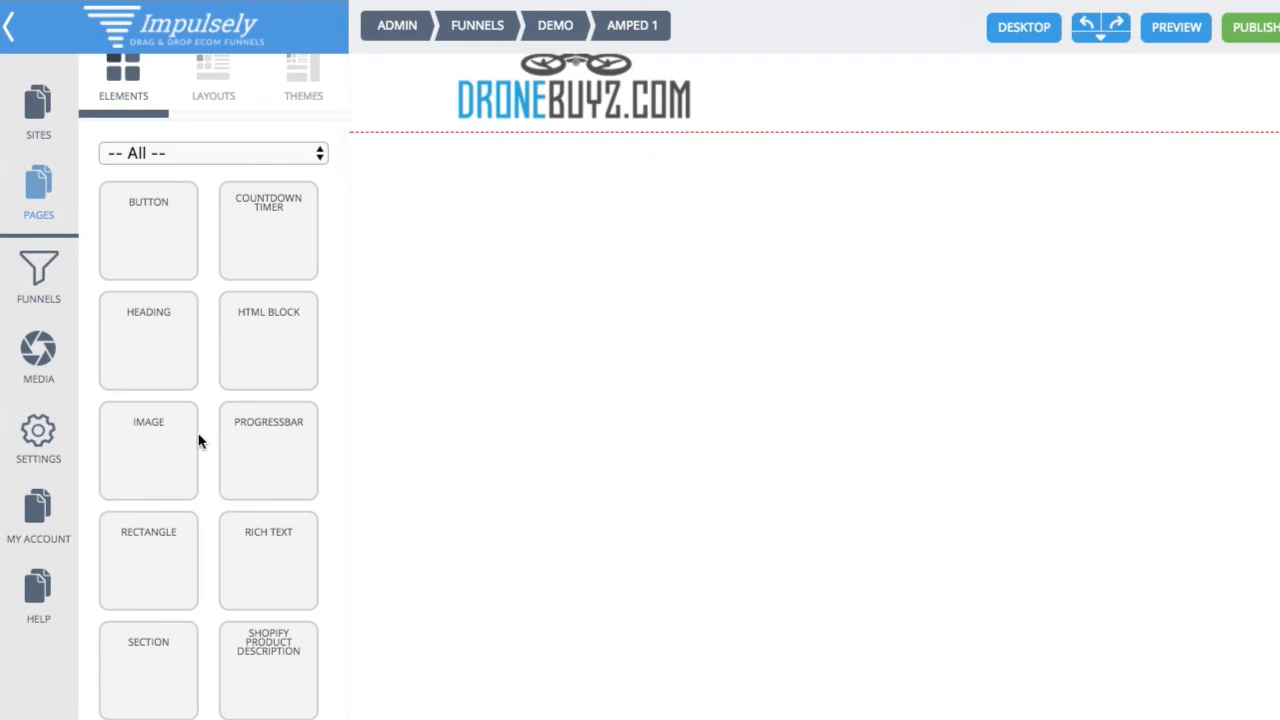
{"action": "scroll", "coordinate": [196, 443], "scroll_direction": "down", "scroll_amount": 4}
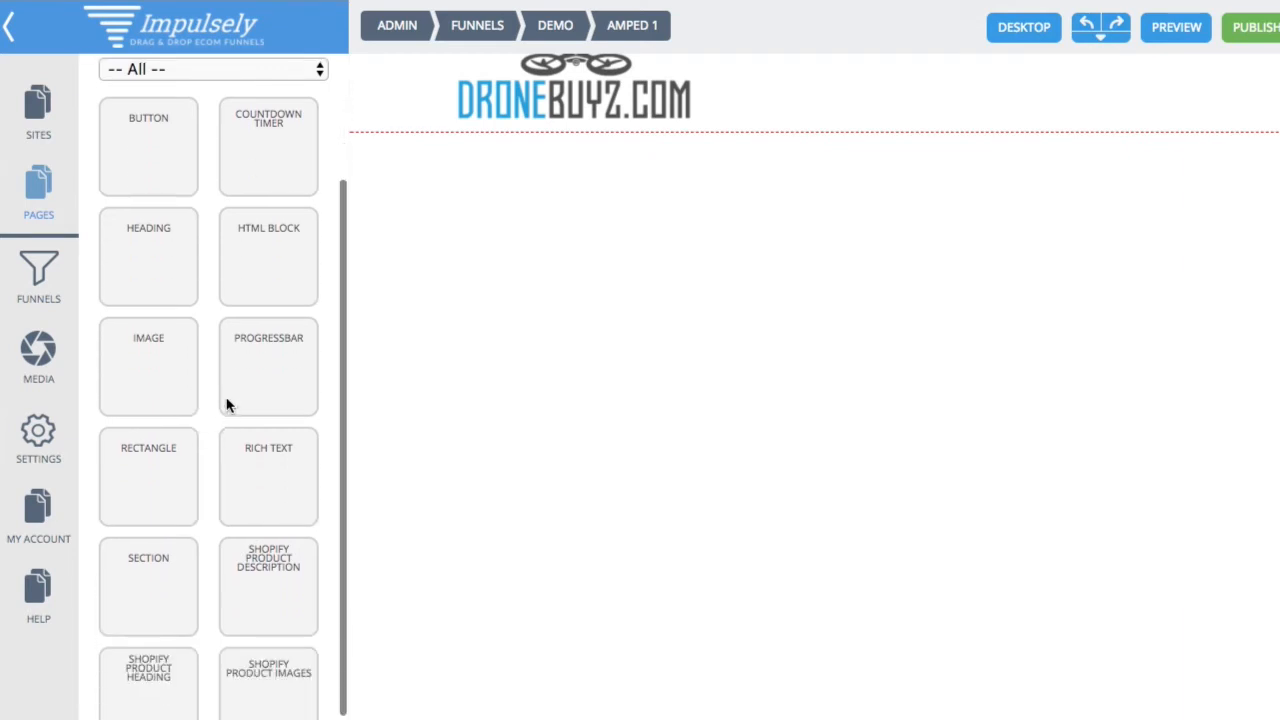
{"action": "scroll", "coordinate": [226, 404], "scroll_direction": "down", "scroll_amount": 1}
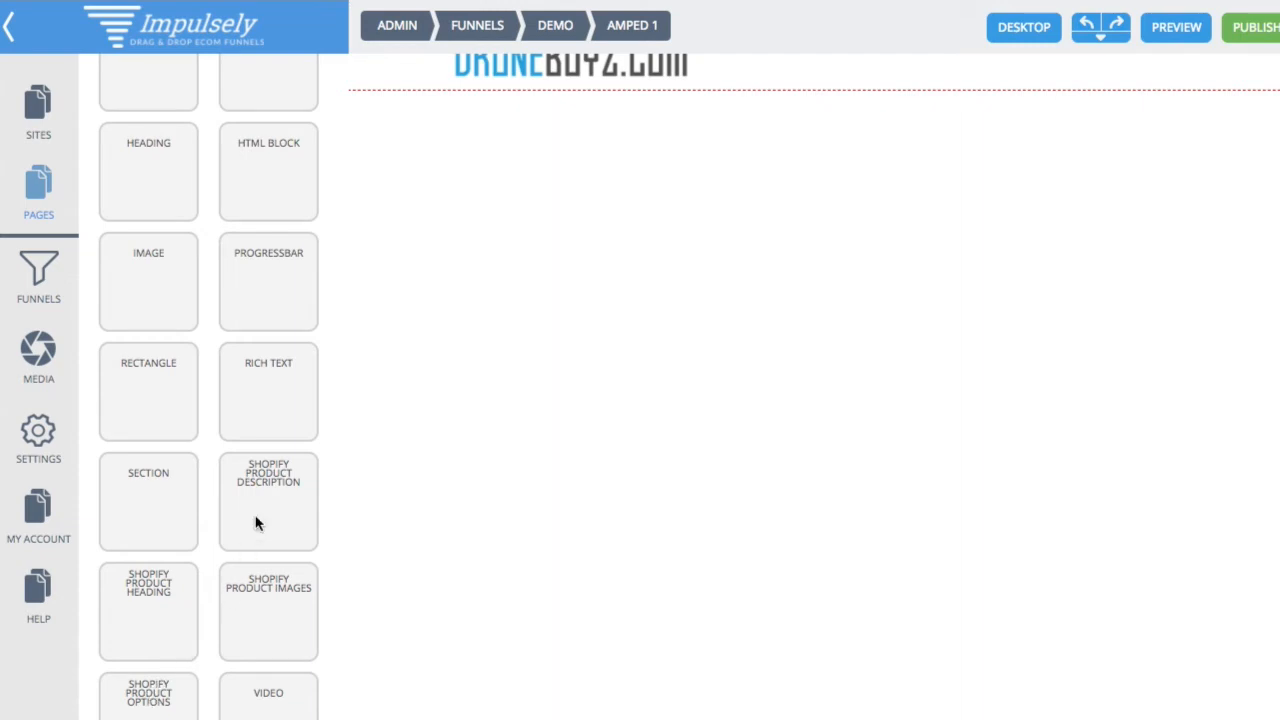
Step: Add a Shopify product images element for the 4pcs Black Propeller DroneBuyz product and place it on the left, below the logo
{"action": "left_click_drag", "start_coordinate": [272, 590], "coordinate": [545, 315]}
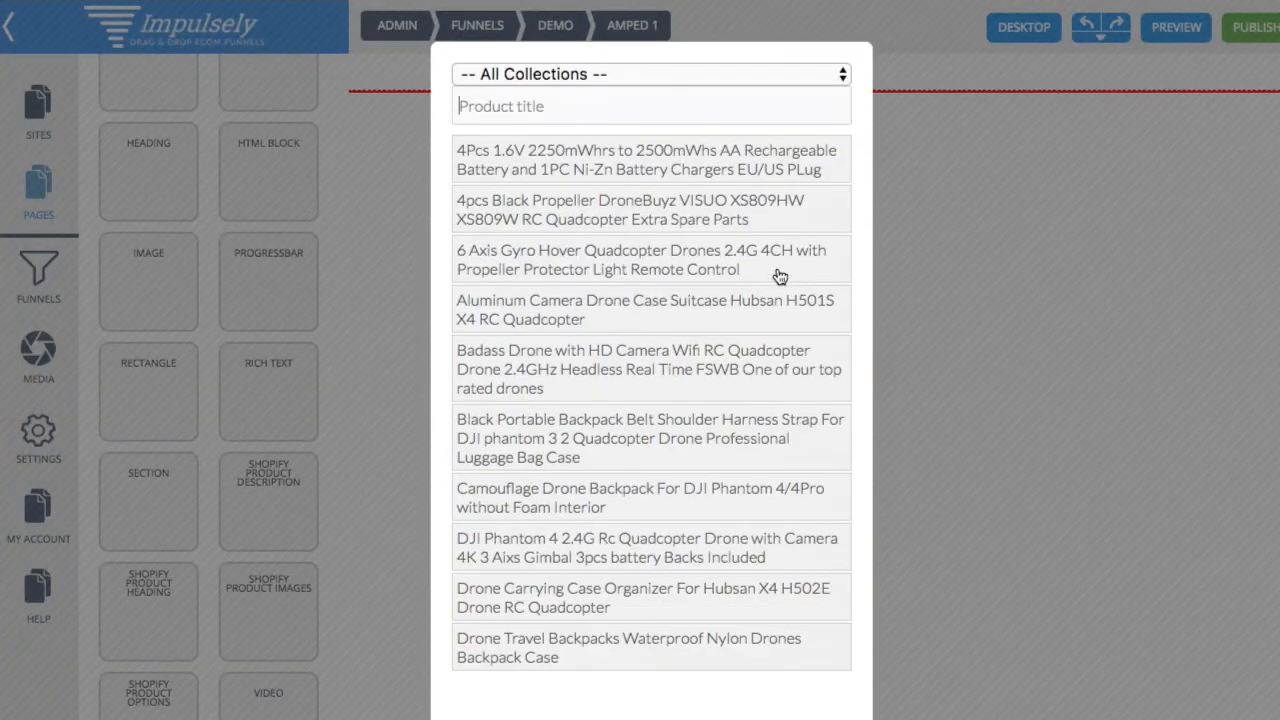
{"action": "left_click", "coordinate": [820, 75]}
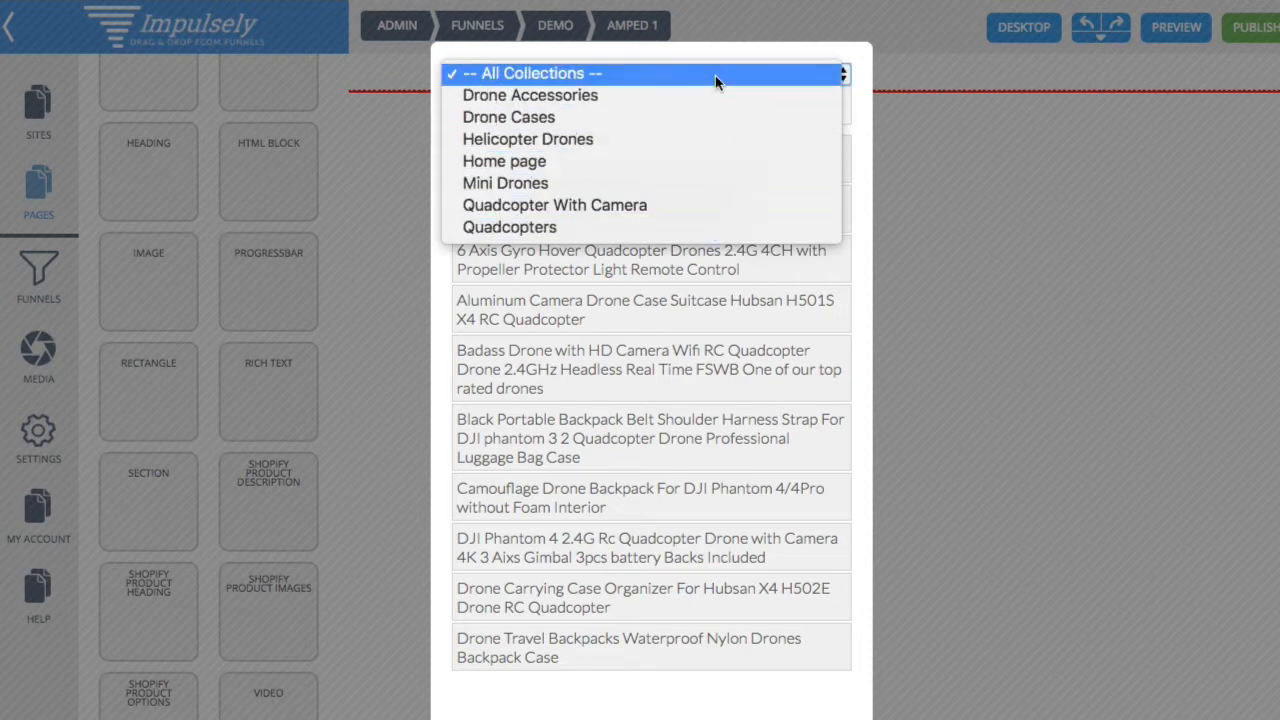
{"action": "left_click", "coordinate": [796, 53]}
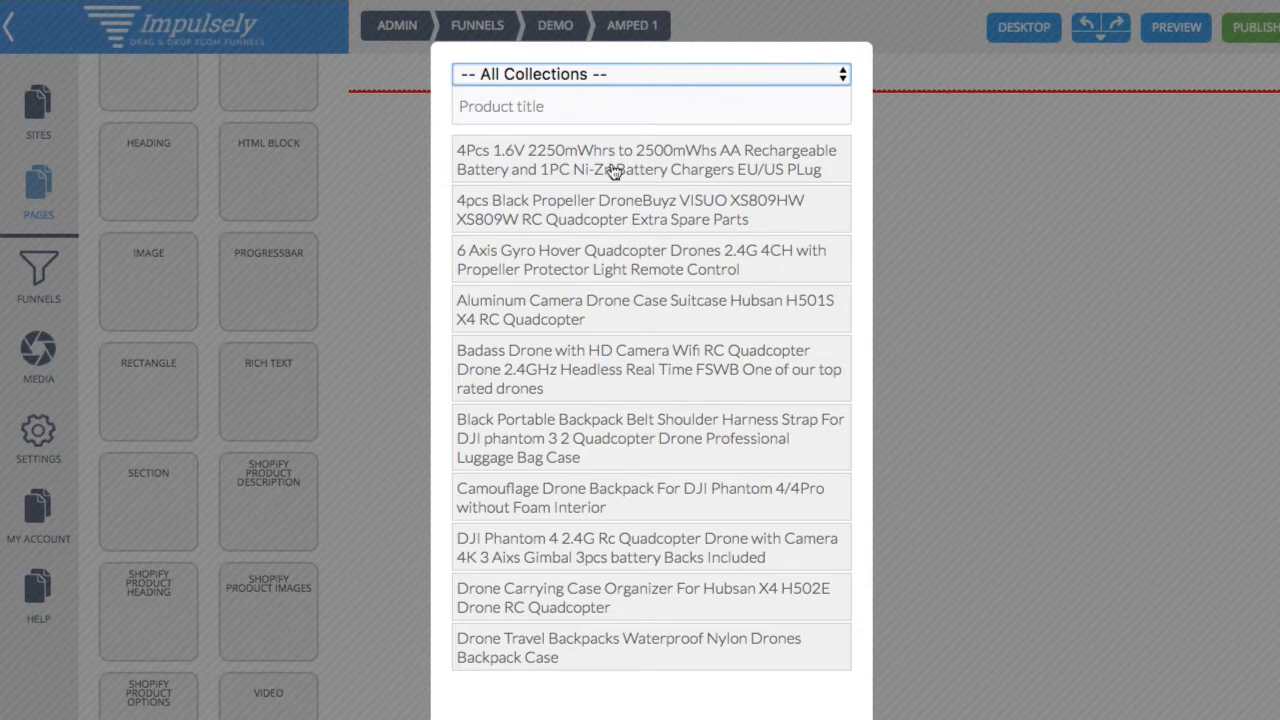
{"action": "left_click", "coordinate": [592, 216]}
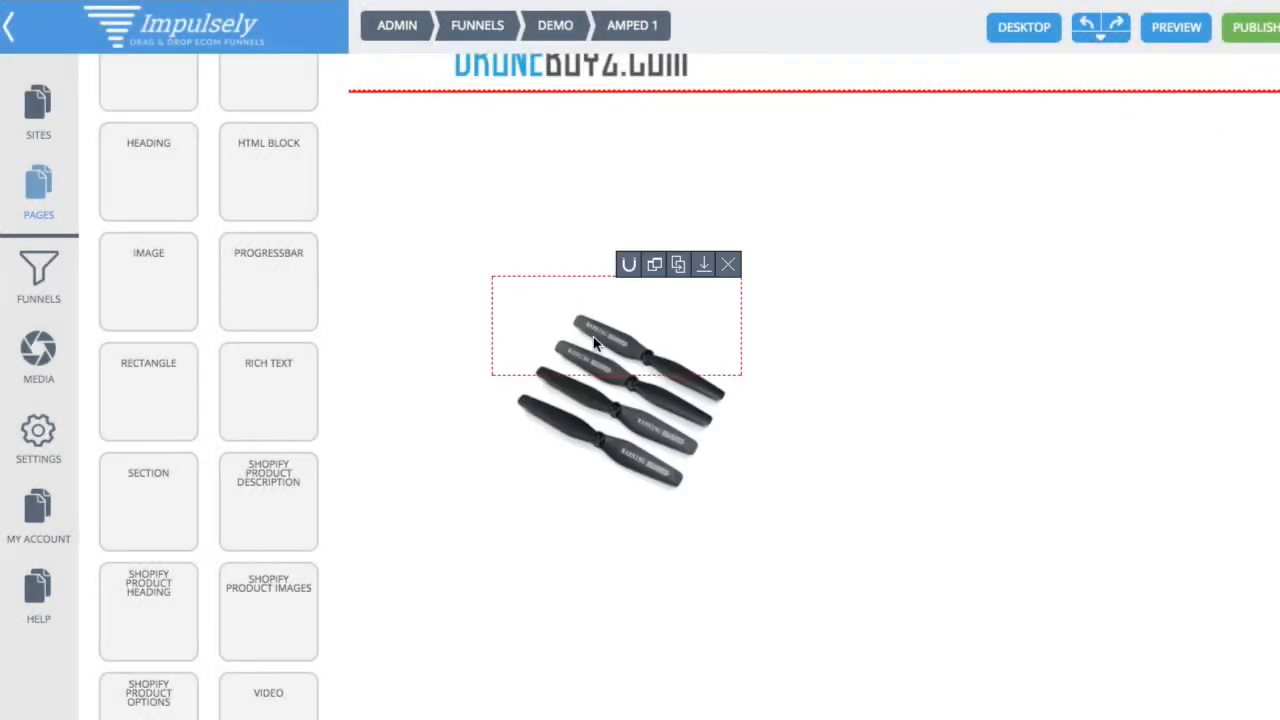
{"action": "left_click_drag", "start_coordinate": [622, 343], "coordinate": [585, 261]}
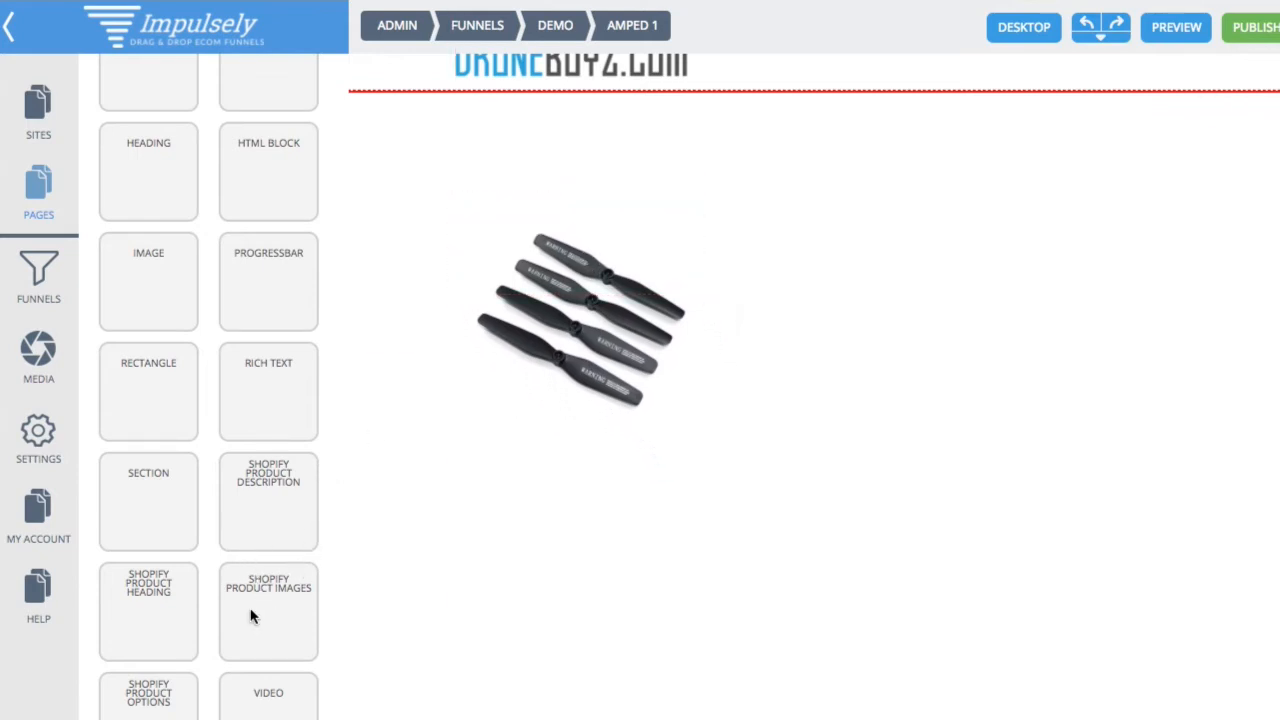
Step: Add a Shopify product heading beside the image and Shopify product options beneath it, both for the 4pcs Black Propeller product
{"action": "left_click_drag", "start_coordinate": [157, 591], "coordinate": [995, 245]}
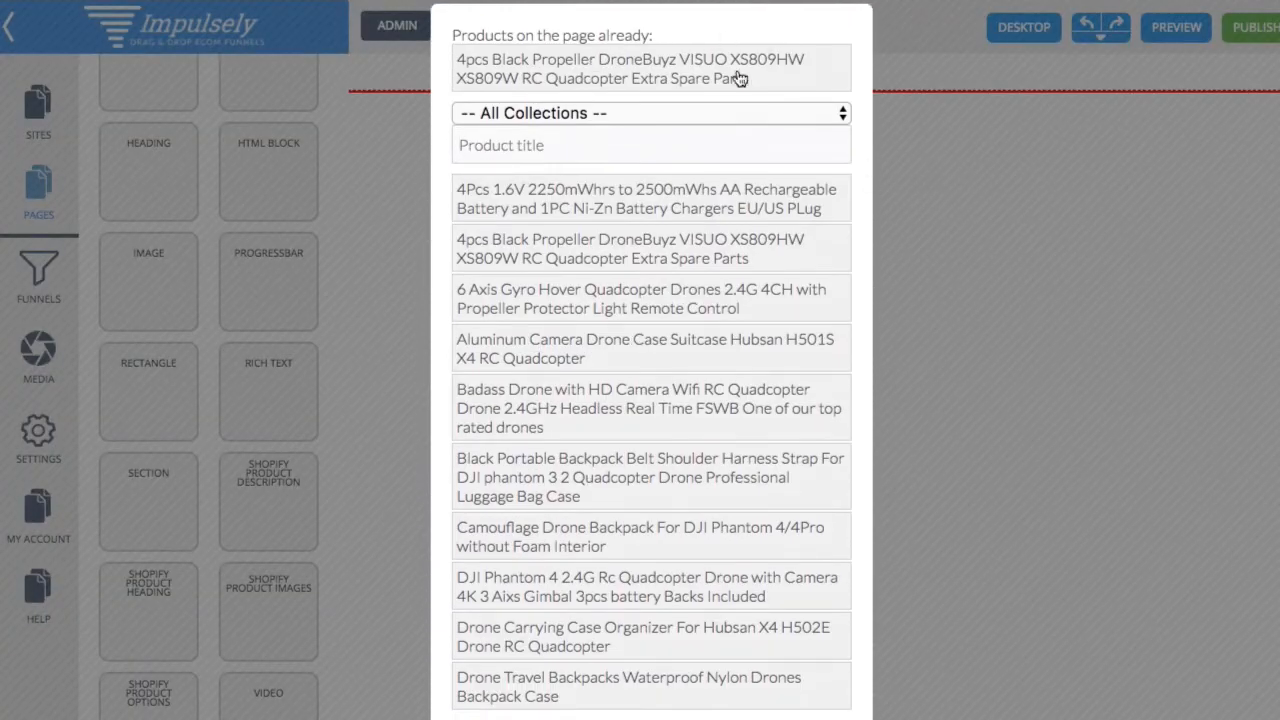
{"action": "left_click", "coordinate": [672, 79]}
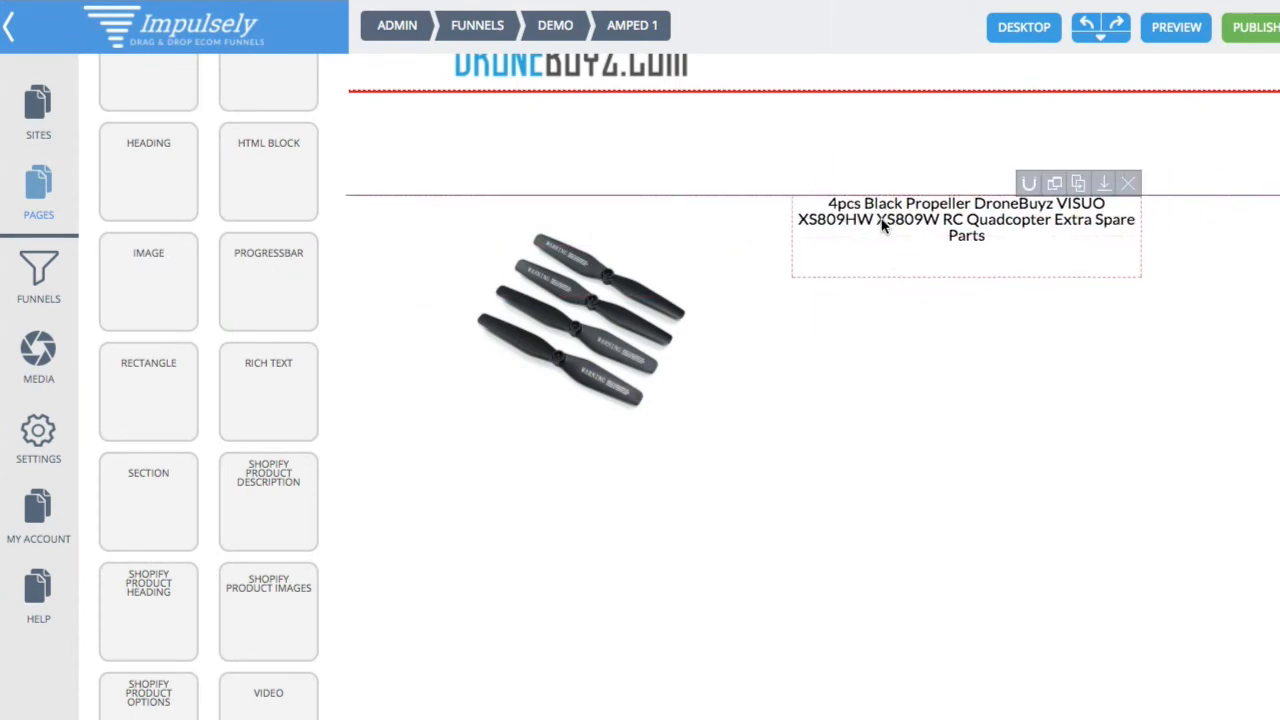
{"action": "left_click_drag", "start_coordinate": [150, 705], "coordinate": [870, 432]}
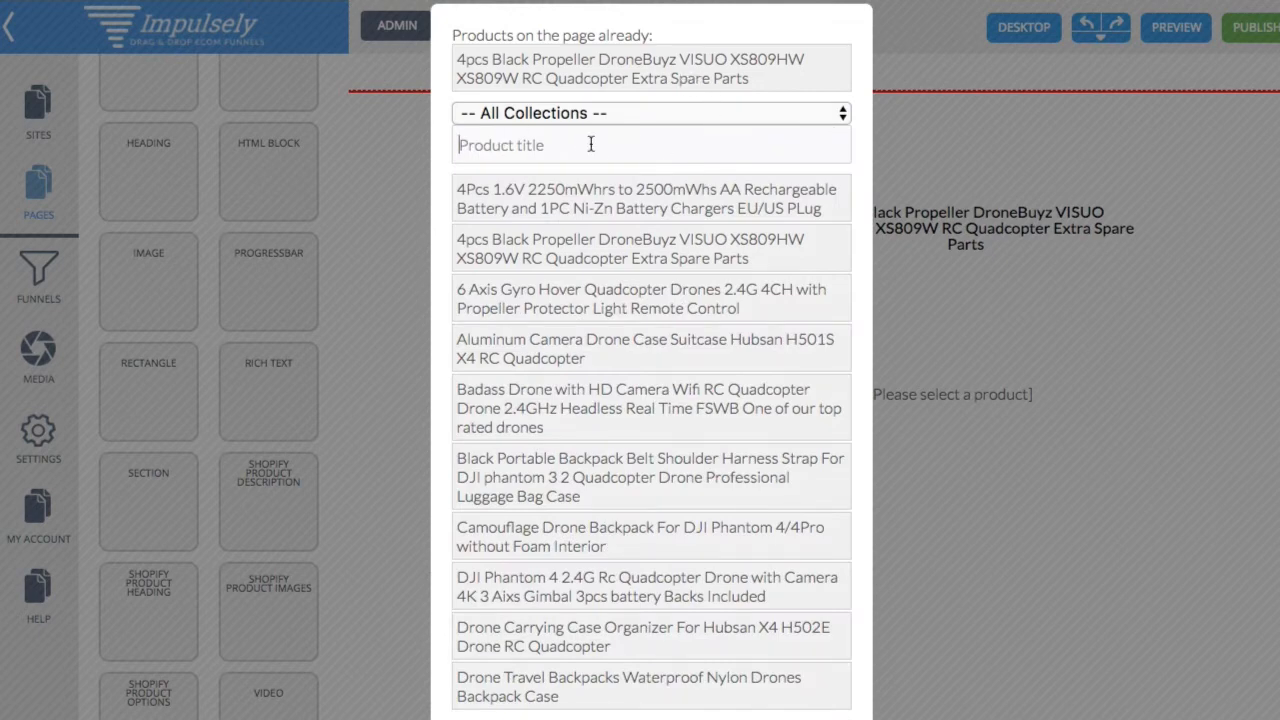
{"action": "left_click", "coordinate": [591, 145]}
{"action": "type", "text": "land"}
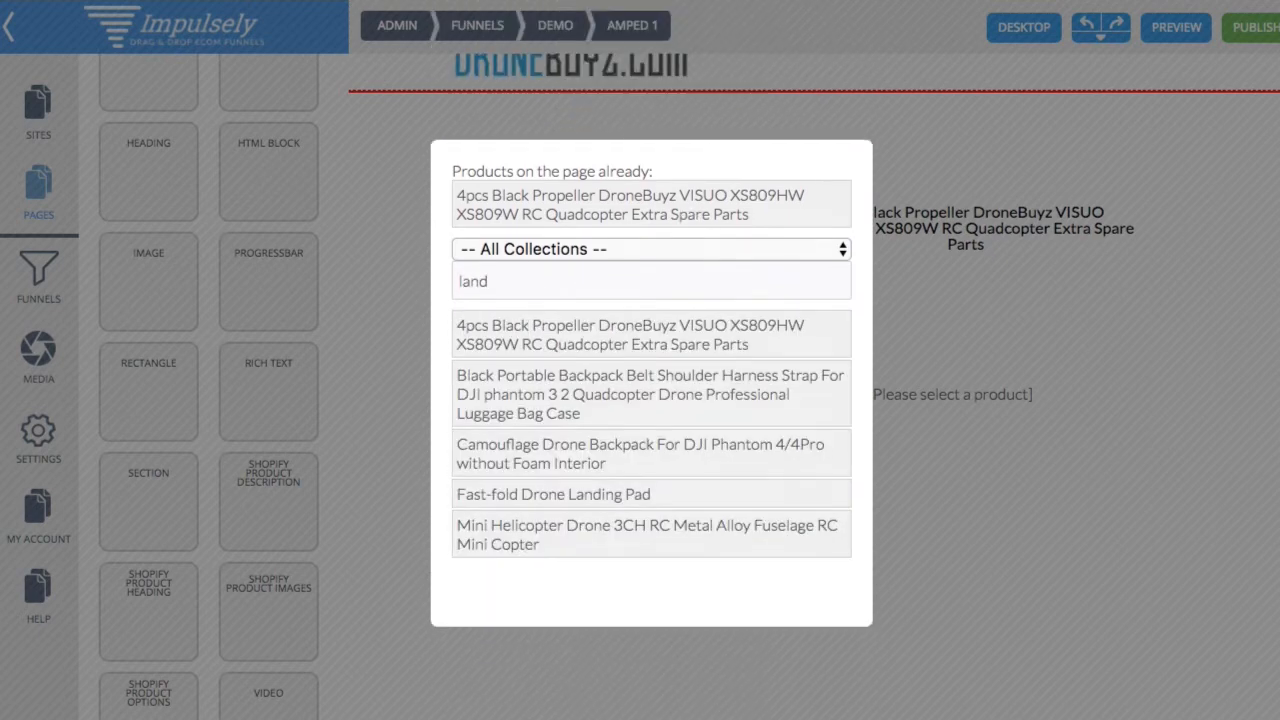
{"action": "left_click", "coordinate": [672, 224]}
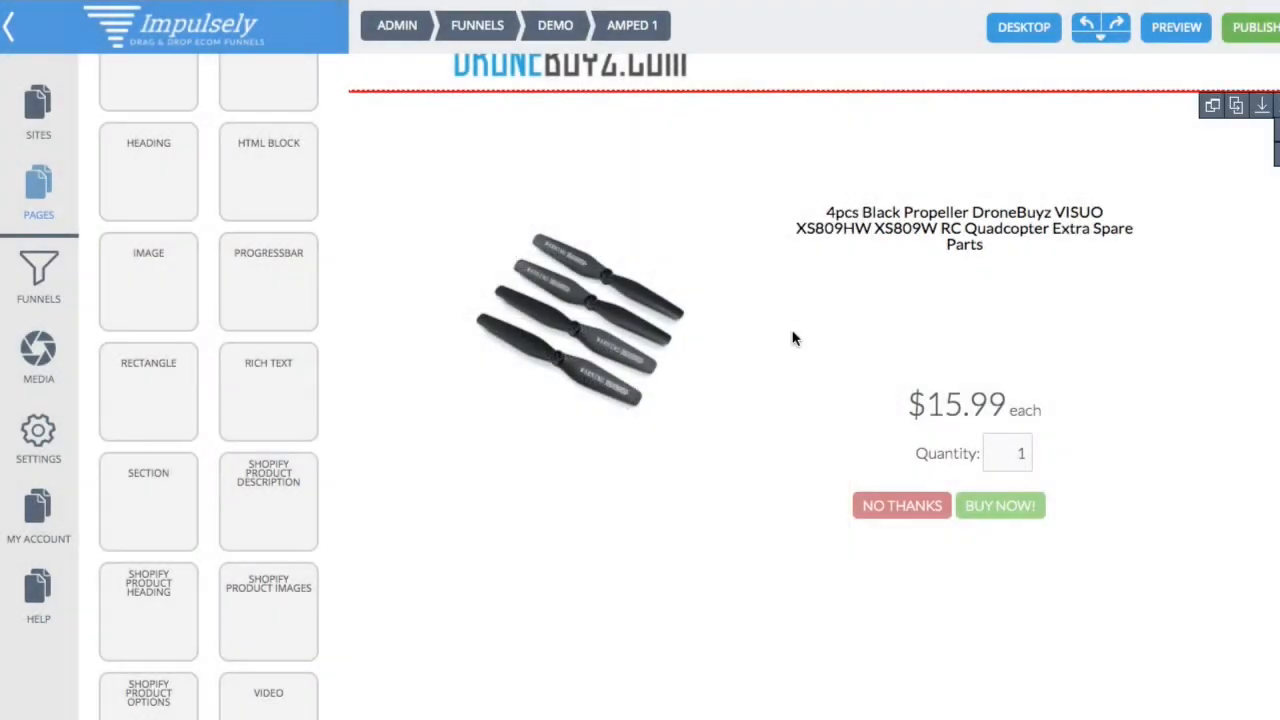
{"action": "mouse_move", "coordinate": [891, 423]}
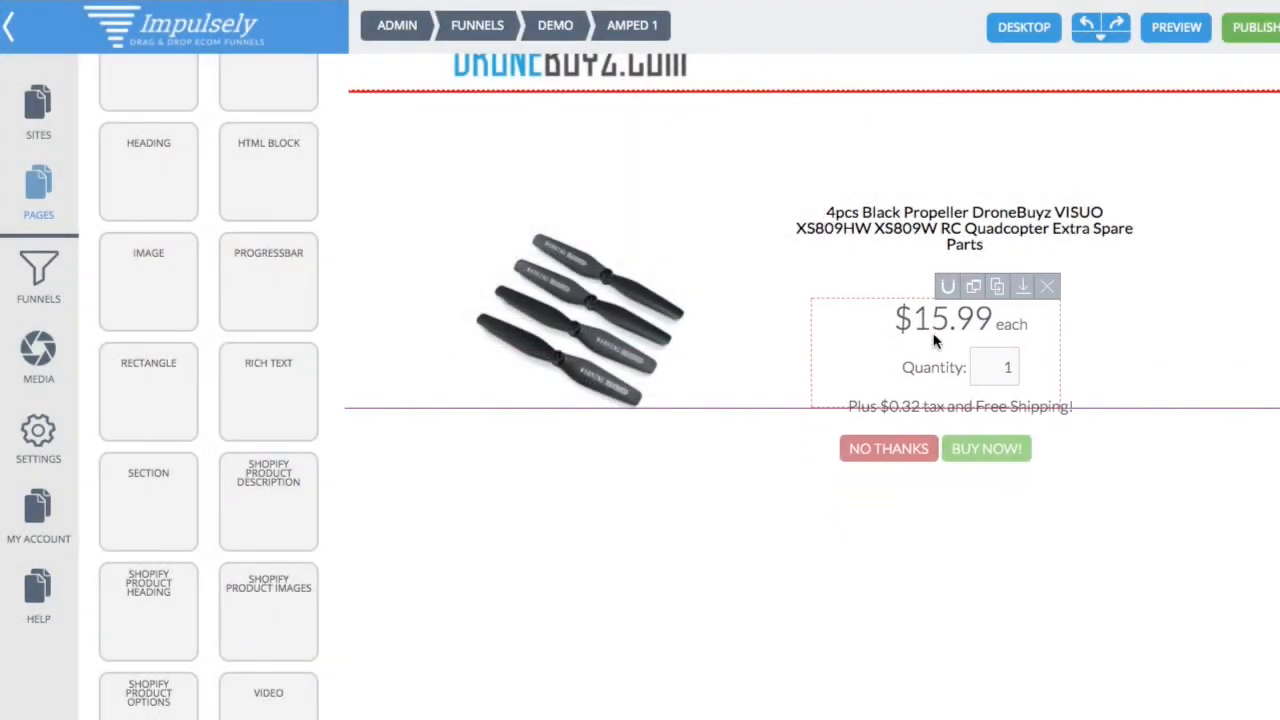
{"action": "left_click_drag", "start_coordinate": [927, 341], "coordinate": [916, 441]}
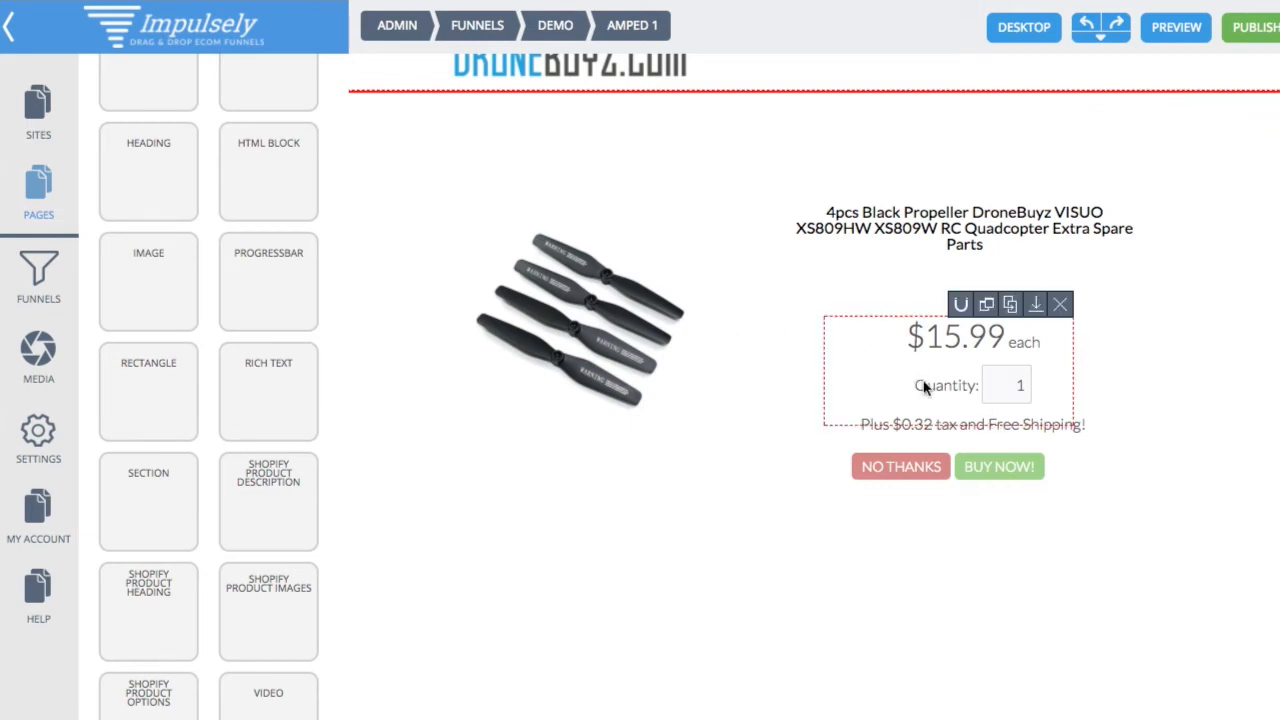
{"action": "mouse_move", "coordinate": [945, 375]}
{"action": "left_mouse_down"}
{"action": "mouse_move", "coordinate": [945, 358]}
{"action": "mouse_move", "coordinate": [945, 371]}
{"action": "left_mouse_up"}
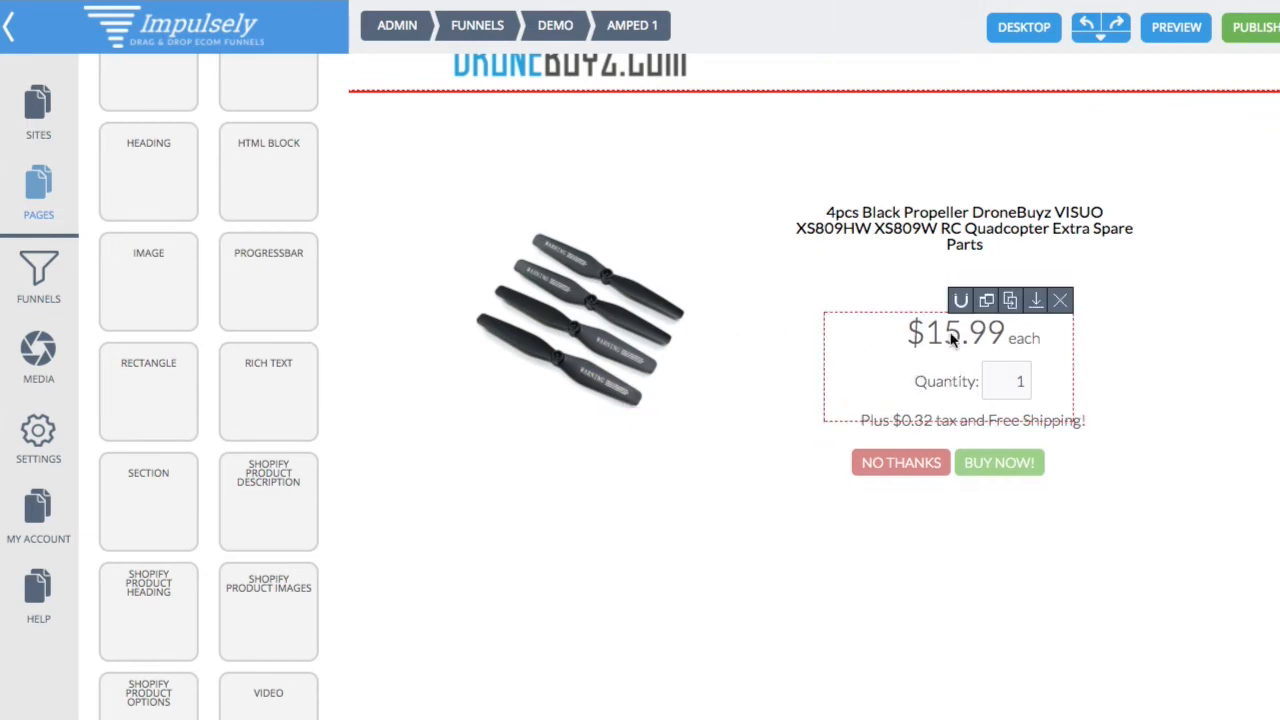
Step: Set the product heading's pixel size to 24 and nudge the product options block up slightly
{"action": "left_click", "coordinate": [957, 244]}
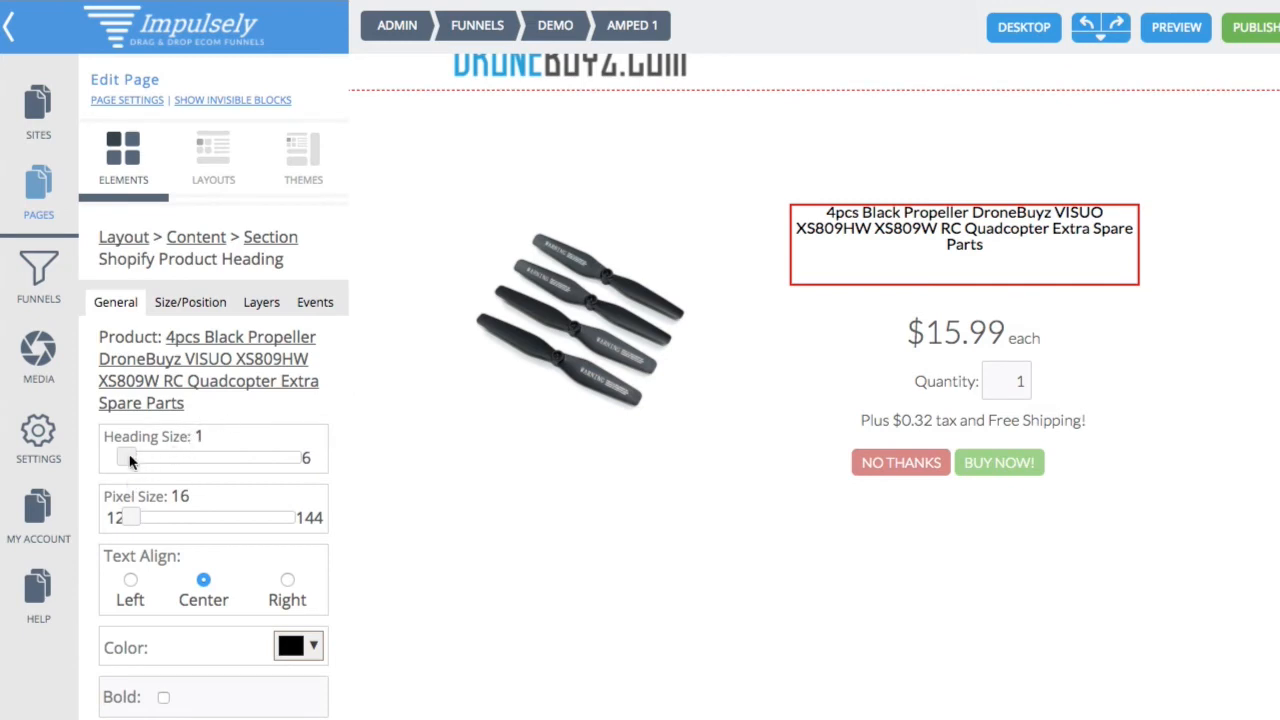
{"action": "left_click_drag", "start_coordinate": [128, 517], "coordinate": [140, 518]}
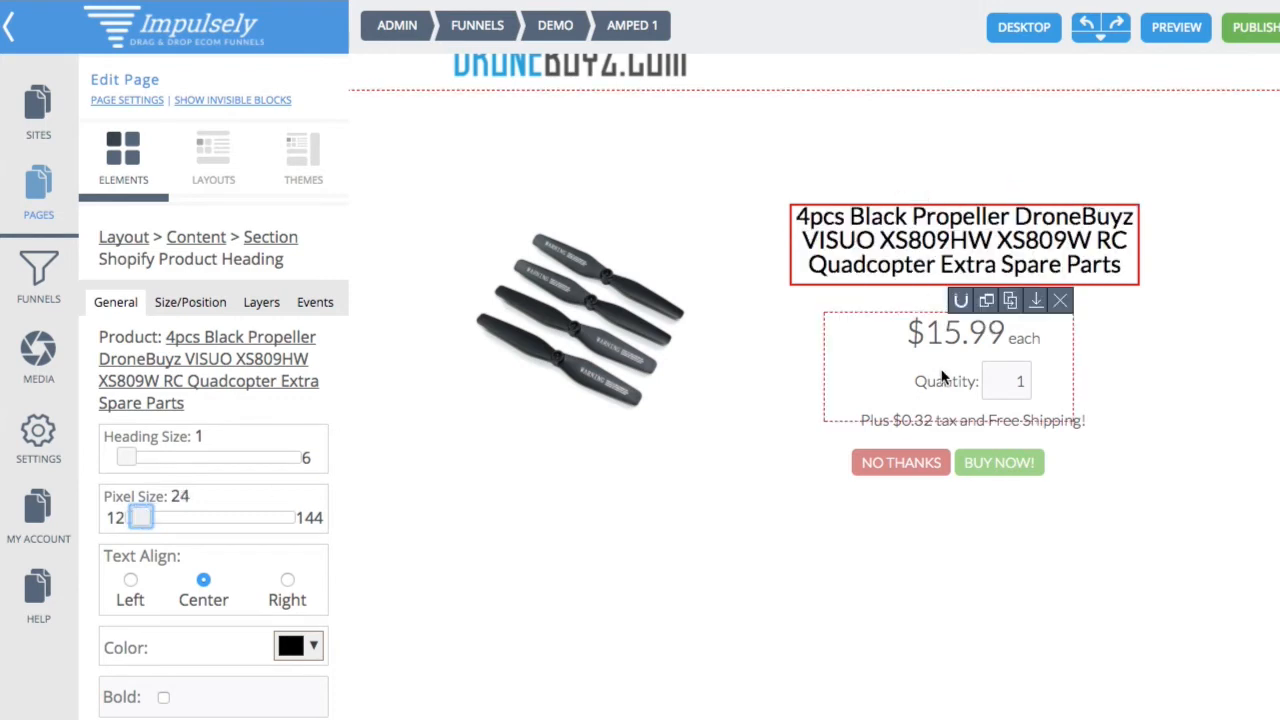
{"action": "left_click_drag", "start_coordinate": [955, 350], "coordinate": [952, 348]}
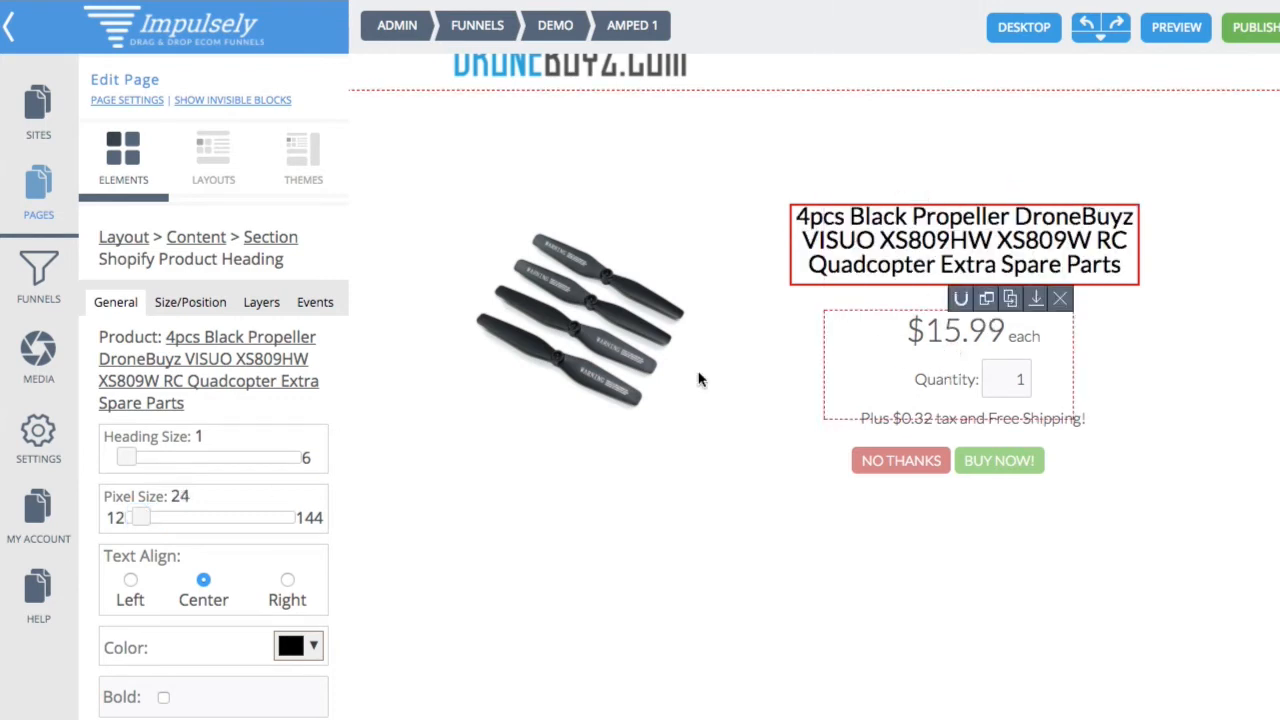
Step: Add a Shopify product description, assign it the 4pcs Black Propeller product and place it below the product image
{"action": "left_click", "coordinate": [118, 165]}
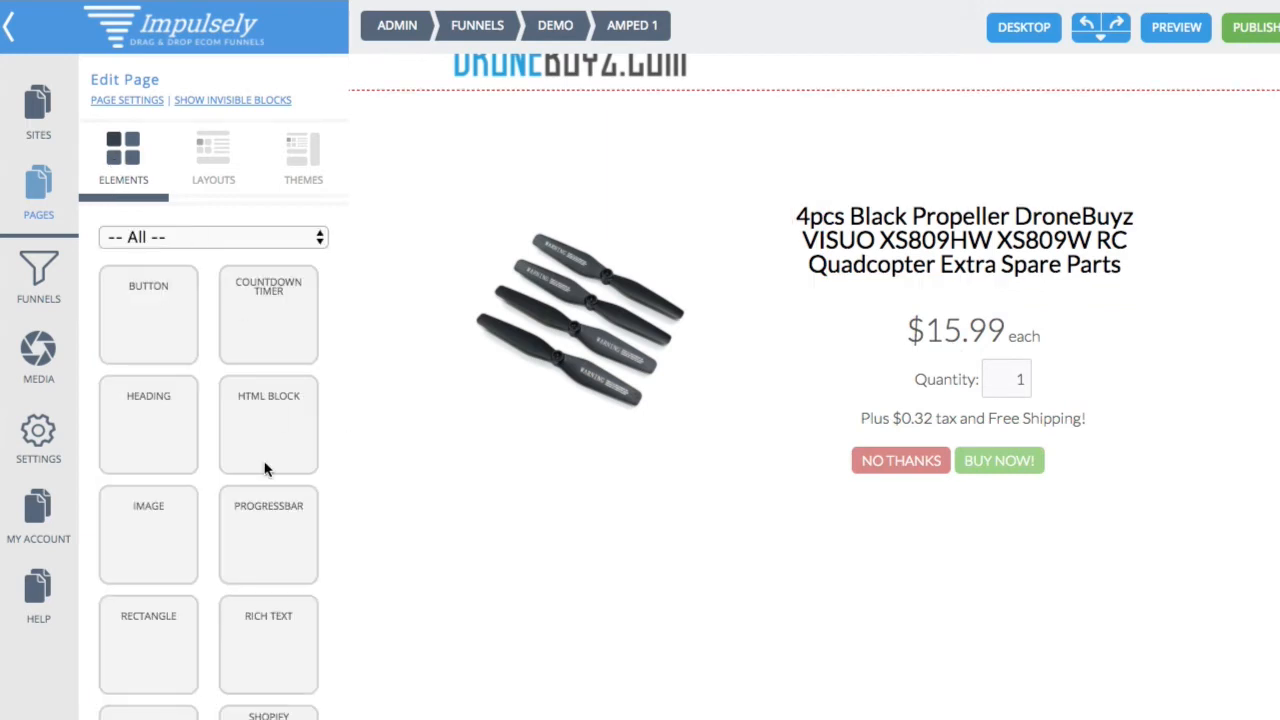
{"action": "scroll", "coordinate": [232, 515], "scroll_direction": "down", "scroll_amount": 5}
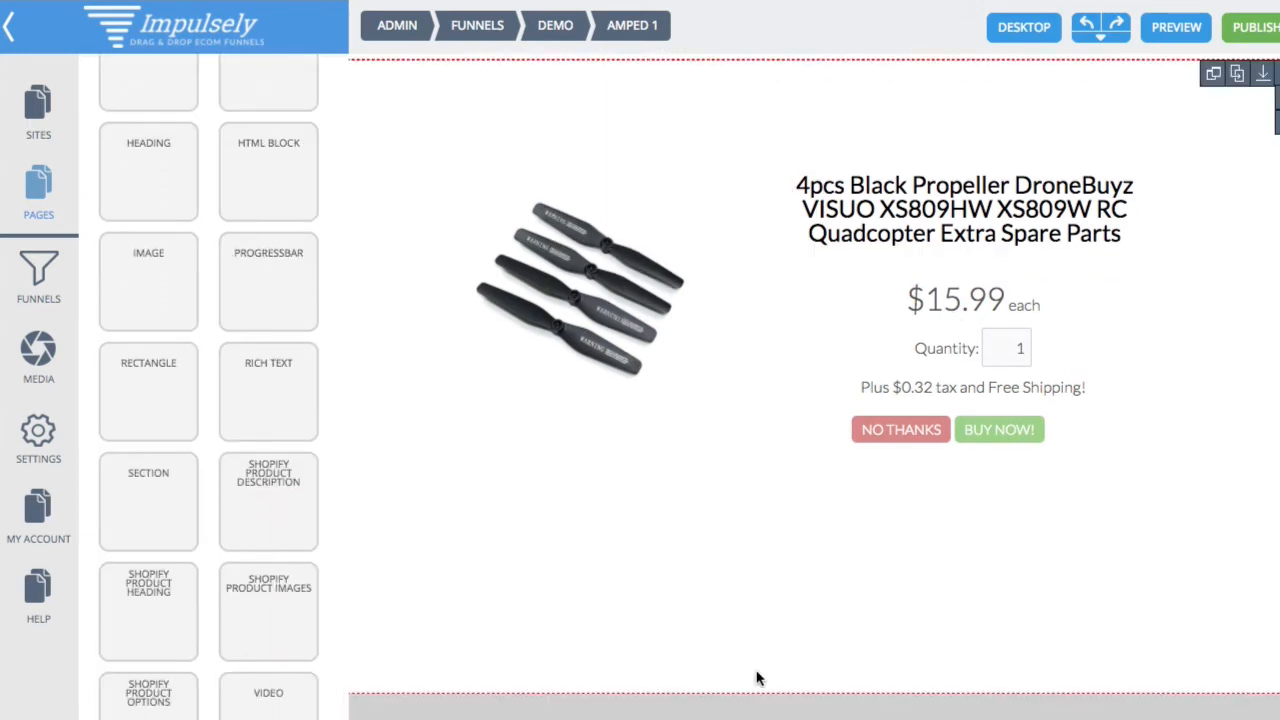
{"action": "scroll", "coordinate": [750, 696], "scroll_direction": "down", "scroll_amount": 1}
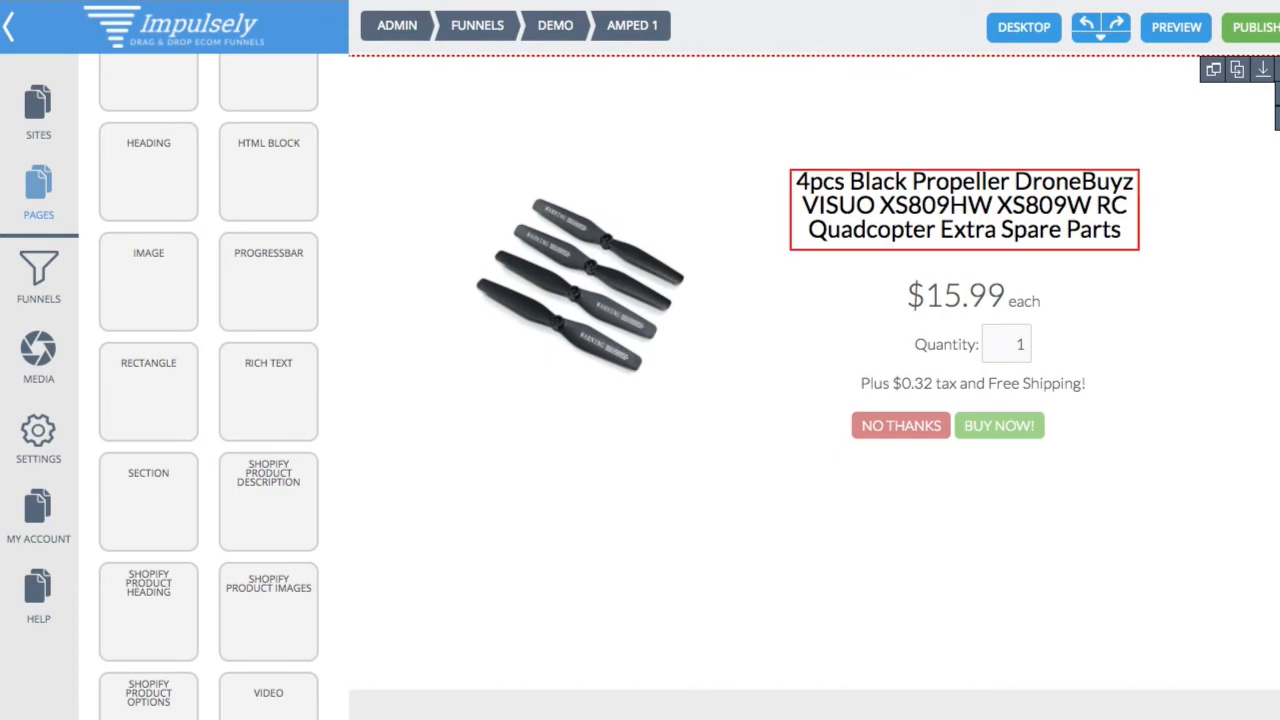
{"action": "scroll", "coordinate": [554, 591], "scroll_direction": "down", "scroll_amount": 4}
{"action": "scroll", "coordinate": [1149, 414], "scroll_direction": "up", "scroll_amount": 3}
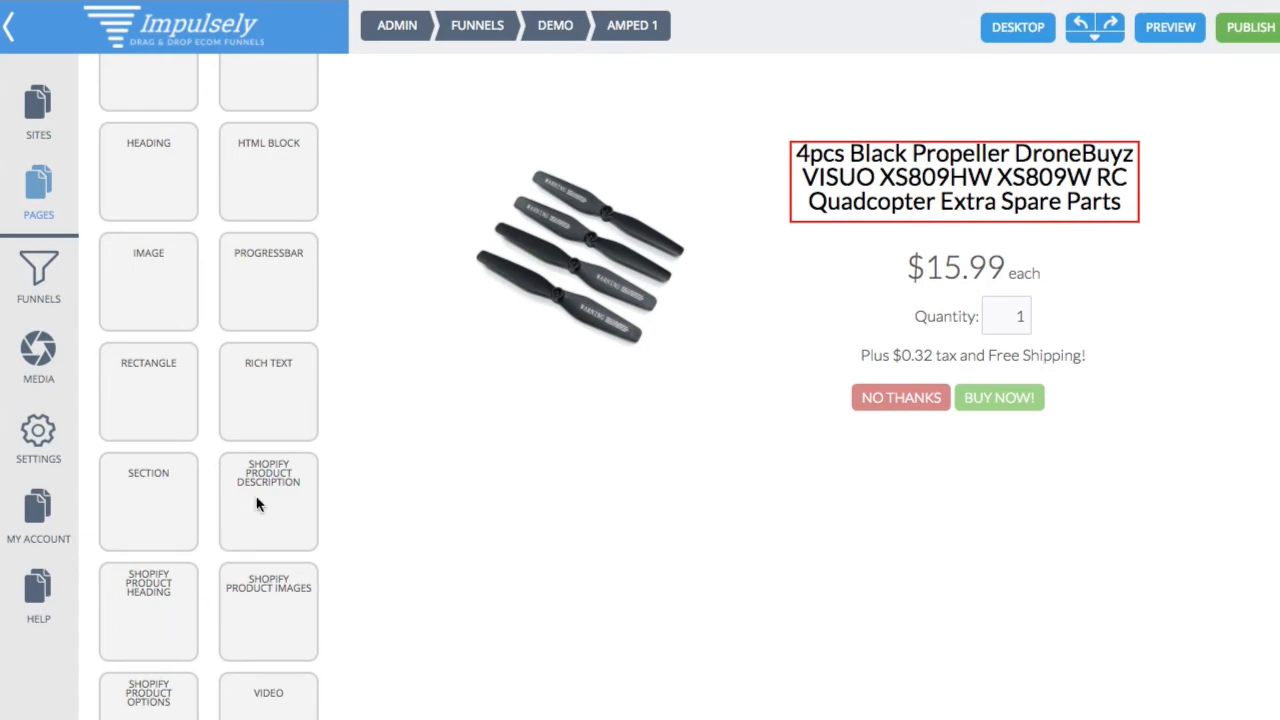
{"action": "left_click_drag", "start_coordinate": [257, 506], "coordinate": [720, 549]}
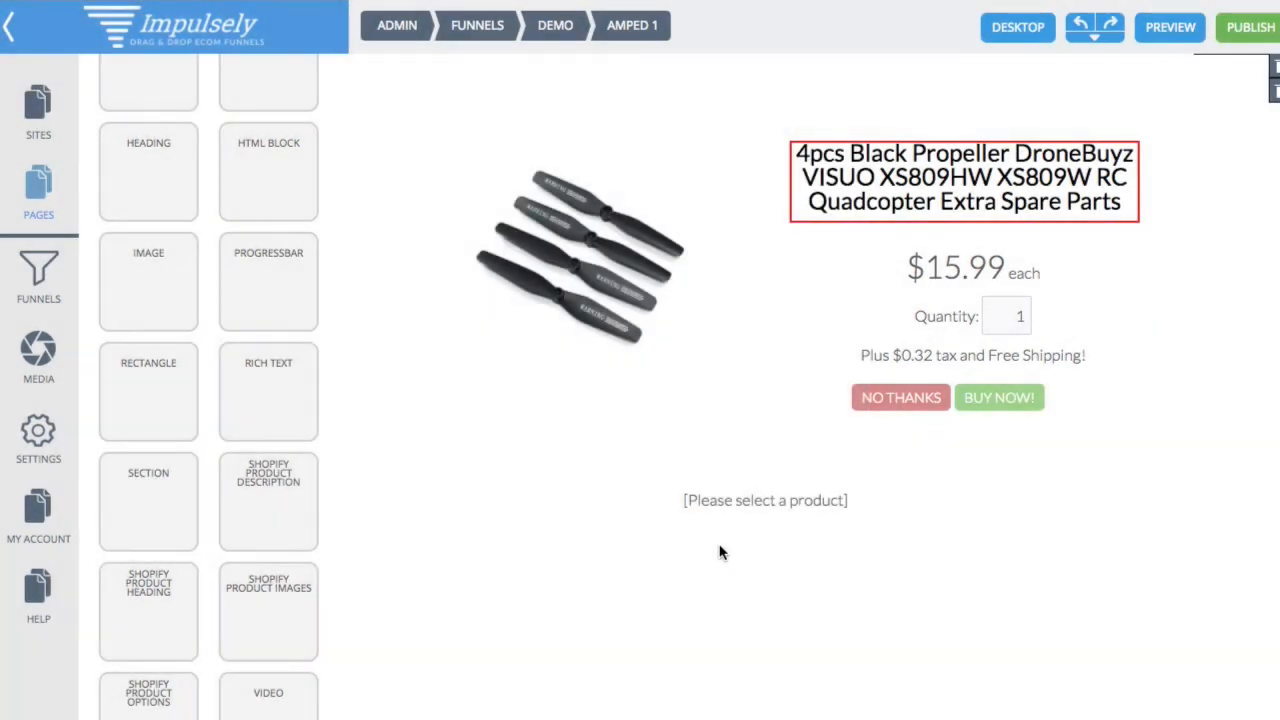
{"action": "left_click", "coordinate": [784, 525]}
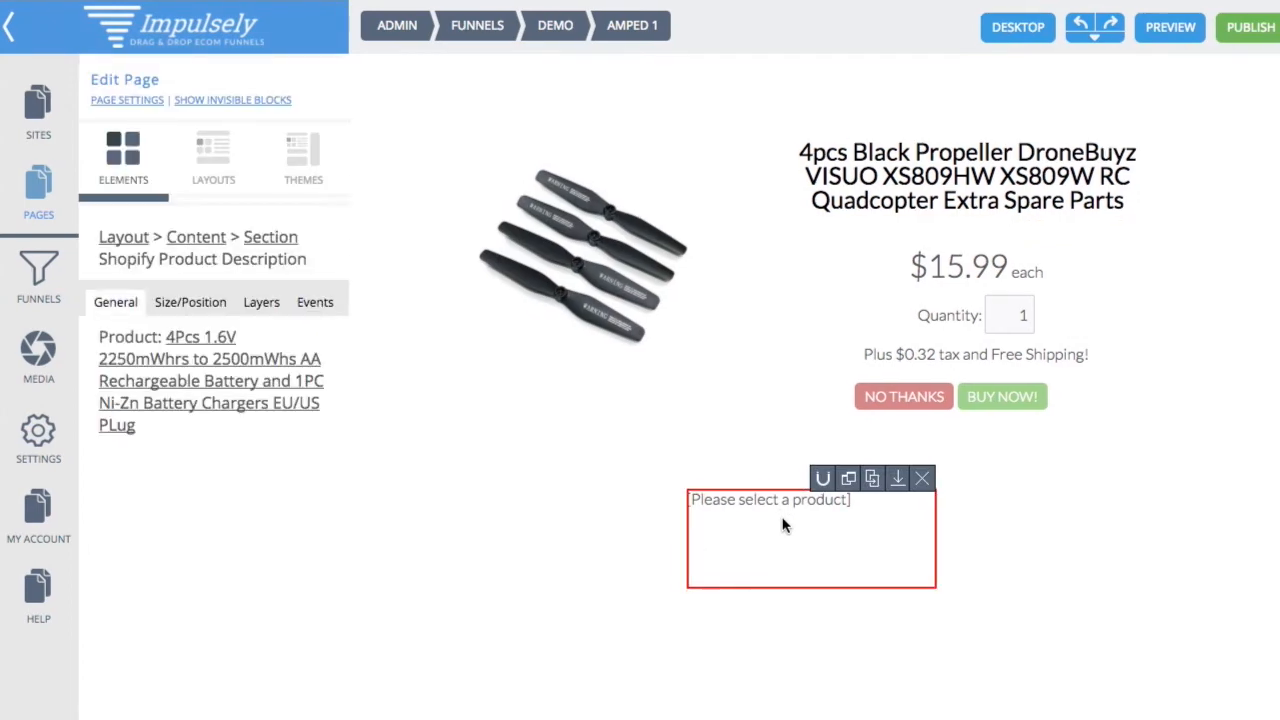
{"action": "left_click", "coordinate": [244, 362]}
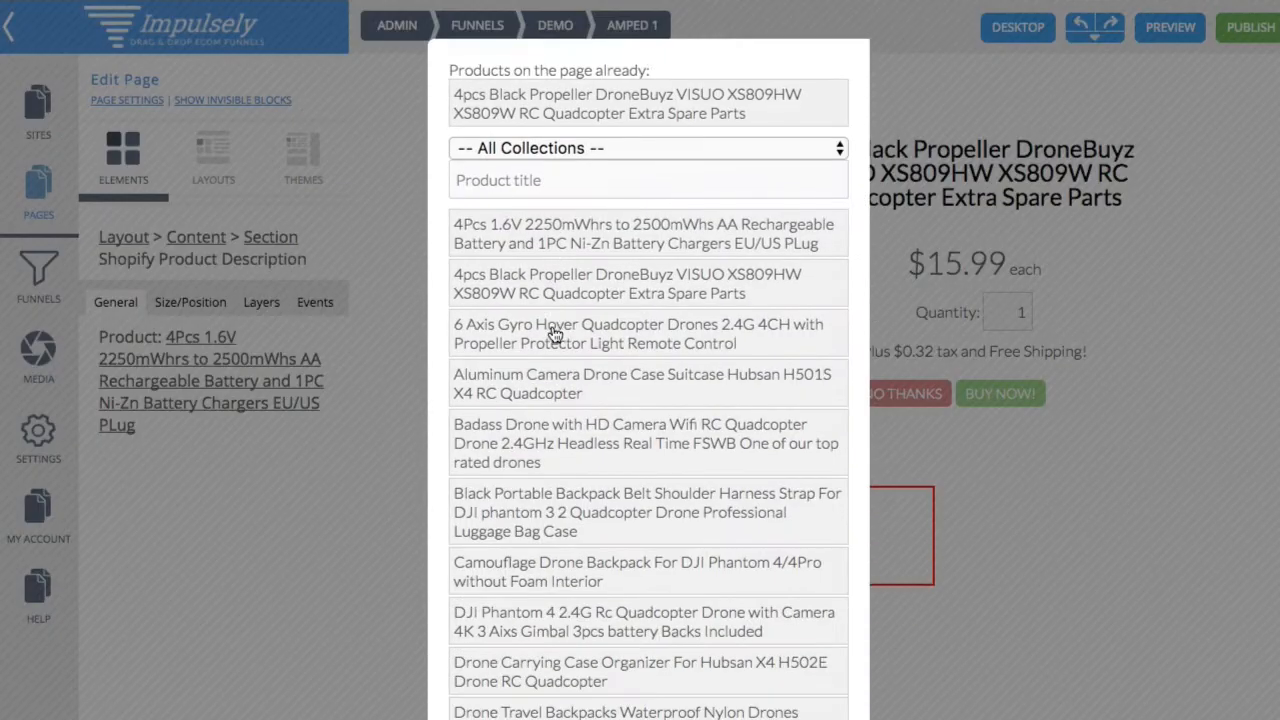
{"action": "scroll", "coordinate": [580, 260], "scroll_direction": "down", "scroll_amount": 1}
{"action": "left_click", "coordinate": [603, 75]}
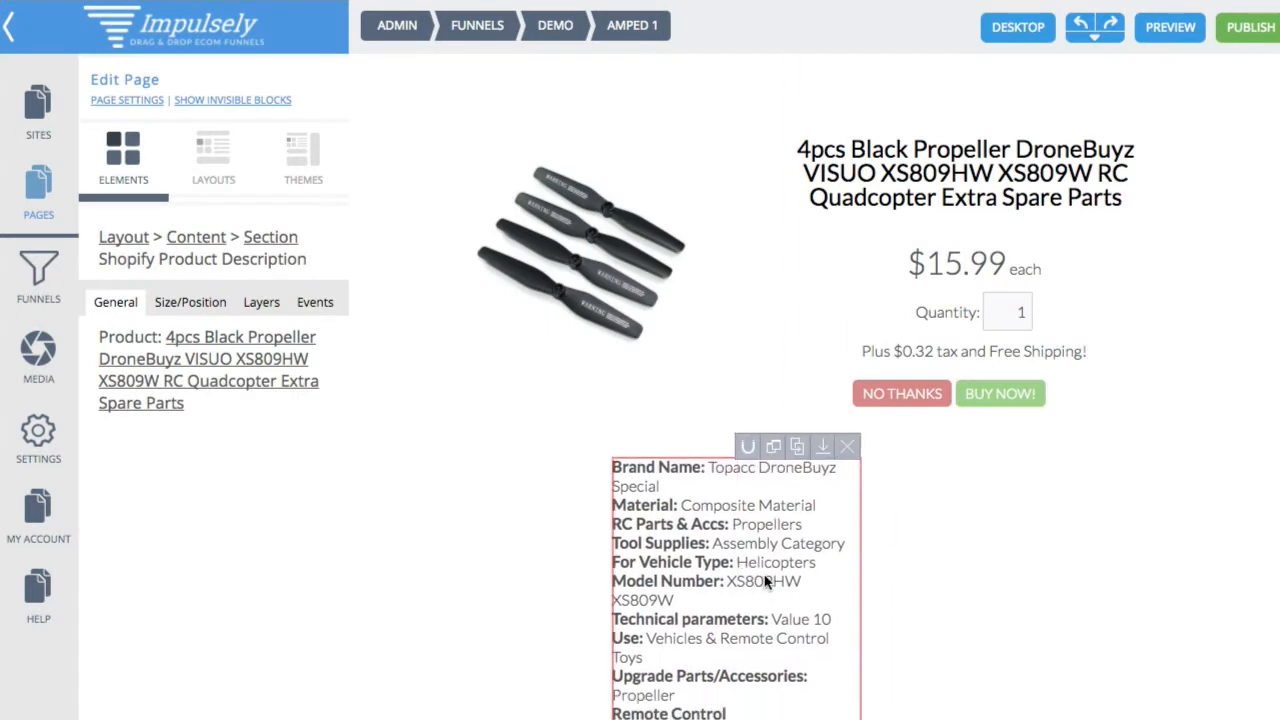
{"action": "left_click_drag", "start_coordinate": [765, 582], "coordinate": [624, 535]}
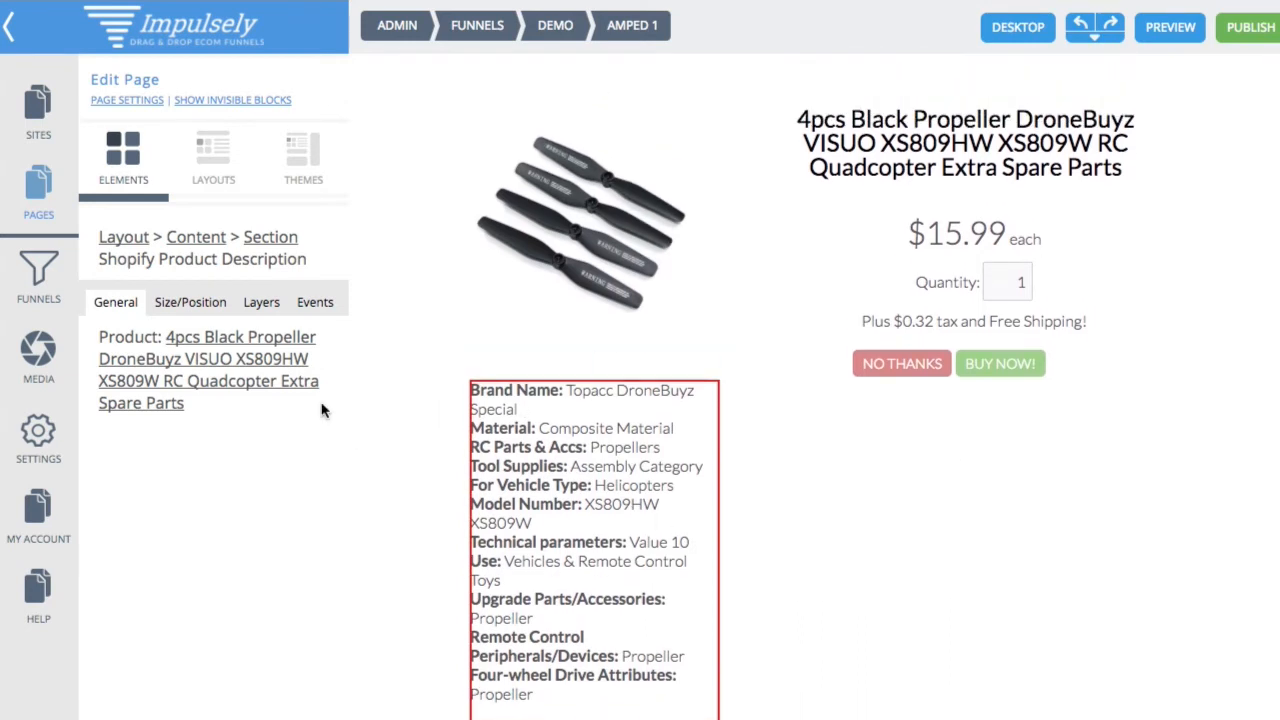
Step: Review the product options element's settings, including button texts, successful purchase text and the Confirm Purchase option
{"action": "left_click", "coordinate": [122, 180]}
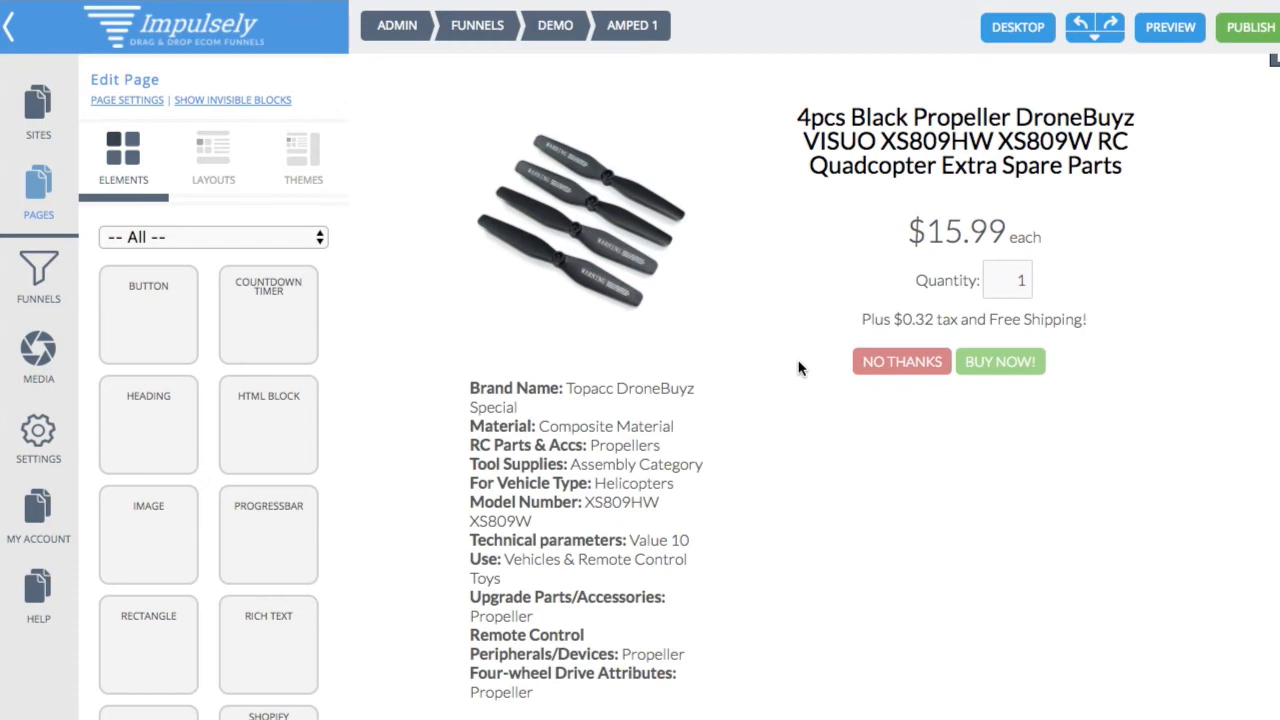
{"action": "left_click", "coordinate": [956, 320]}
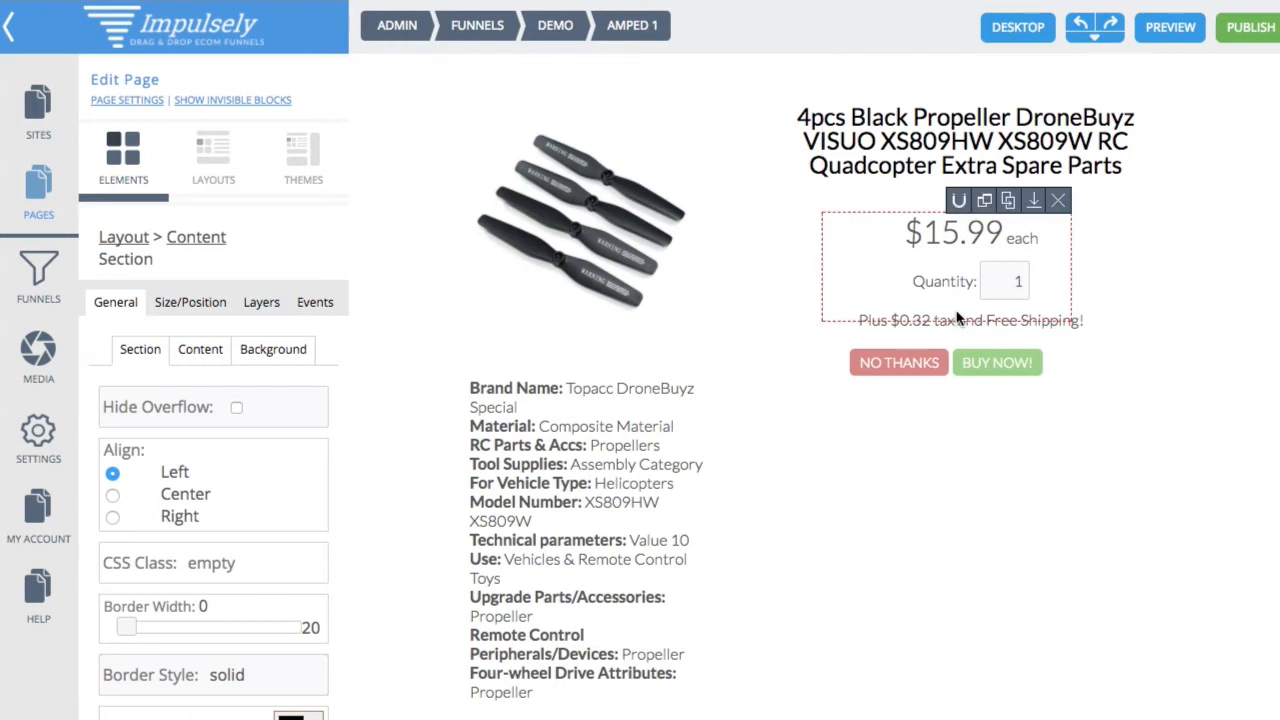
{"action": "scroll", "coordinate": [214, 396], "scroll_direction": "down", "scroll_amount": 1}
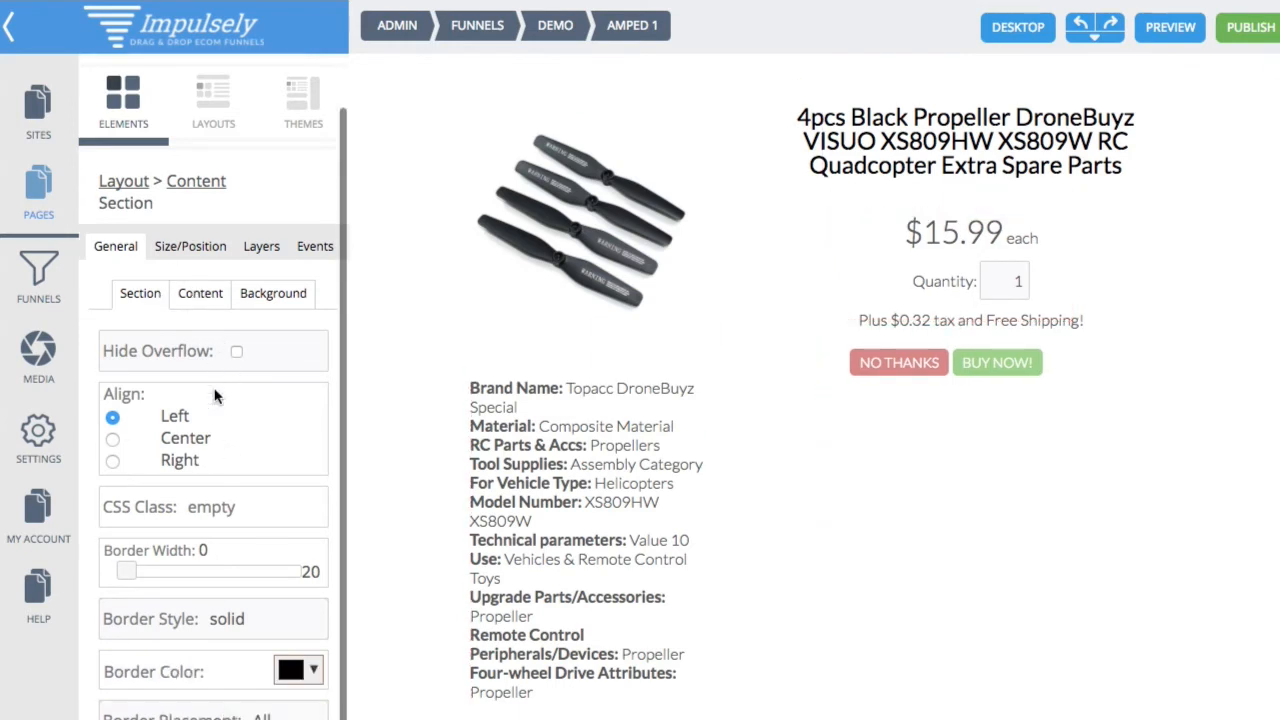
{"action": "scroll", "coordinate": [600, 380], "scroll_direction": "down", "scroll_amount": 3}
{"action": "scroll", "coordinate": [800, 320], "scroll_direction": "up", "scroll_amount": 4}
{"action": "left_click", "coordinate": [1010, 287]}
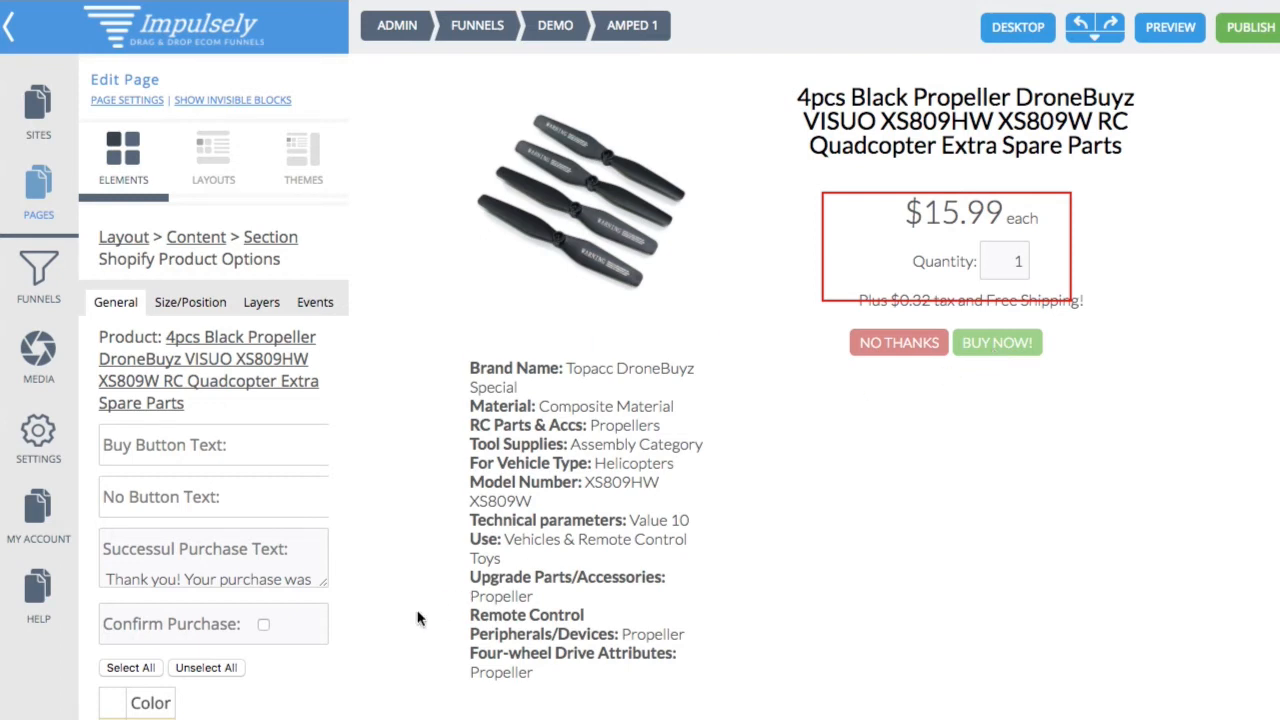
{"action": "left_click", "coordinate": [264, 625]}
{"action": "left_click", "coordinate": [263, 625]}
{"action": "mouse_move", "coordinate": [900, 272]}
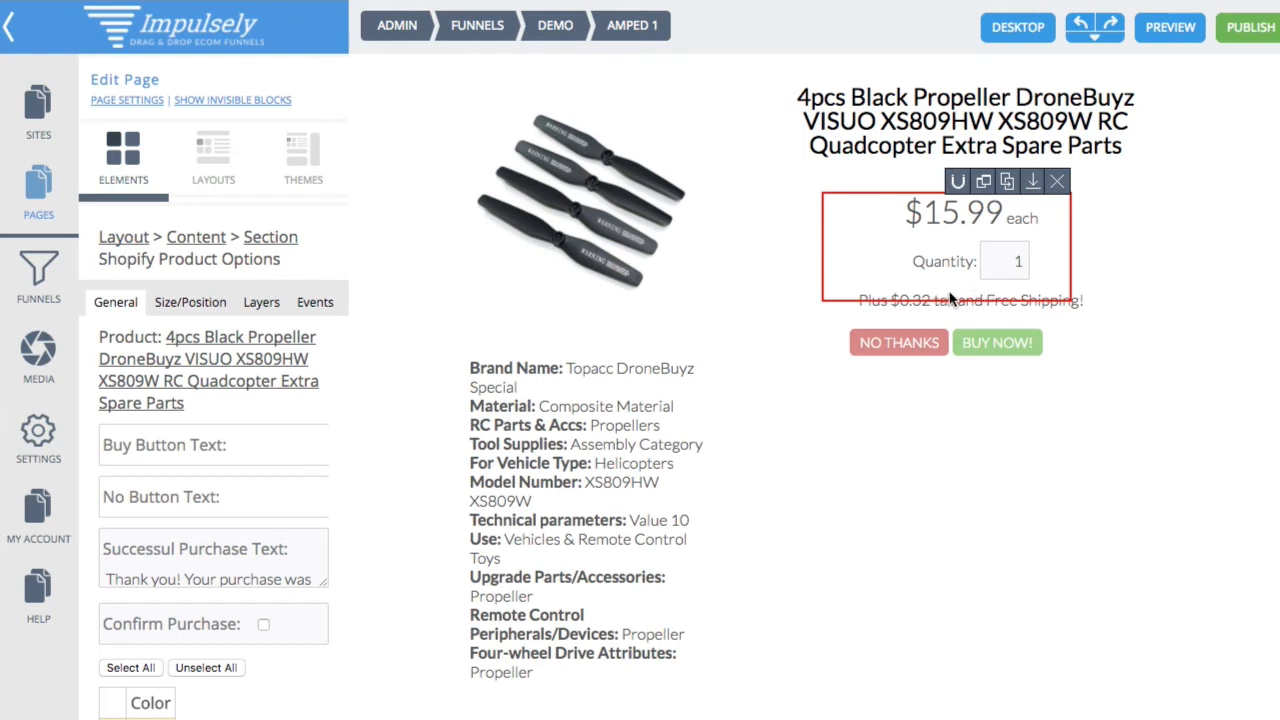
Step: Publish the amped 1 page with its product elements and open the published version
{"action": "left_click", "coordinate": [1252, 30]}
{"action": "left_click", "coordinate": [675, 412]}
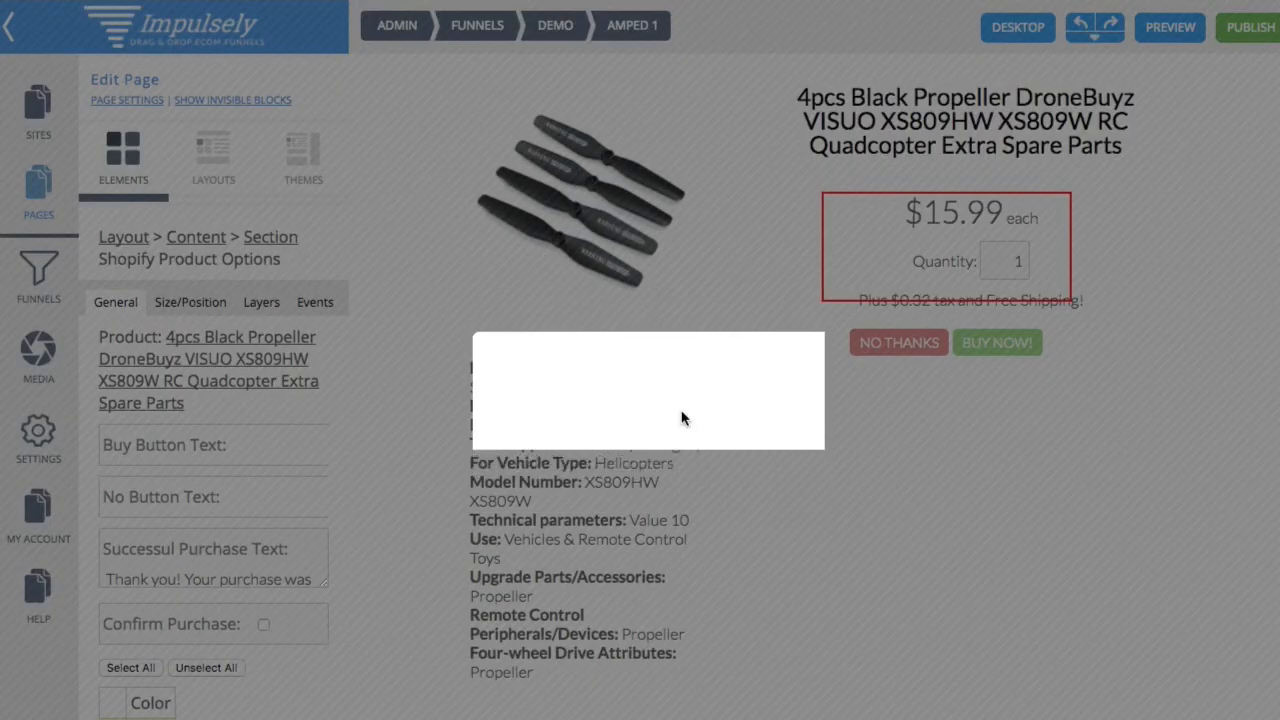
{"action": "left_click", "coordinate": [641, 405]}
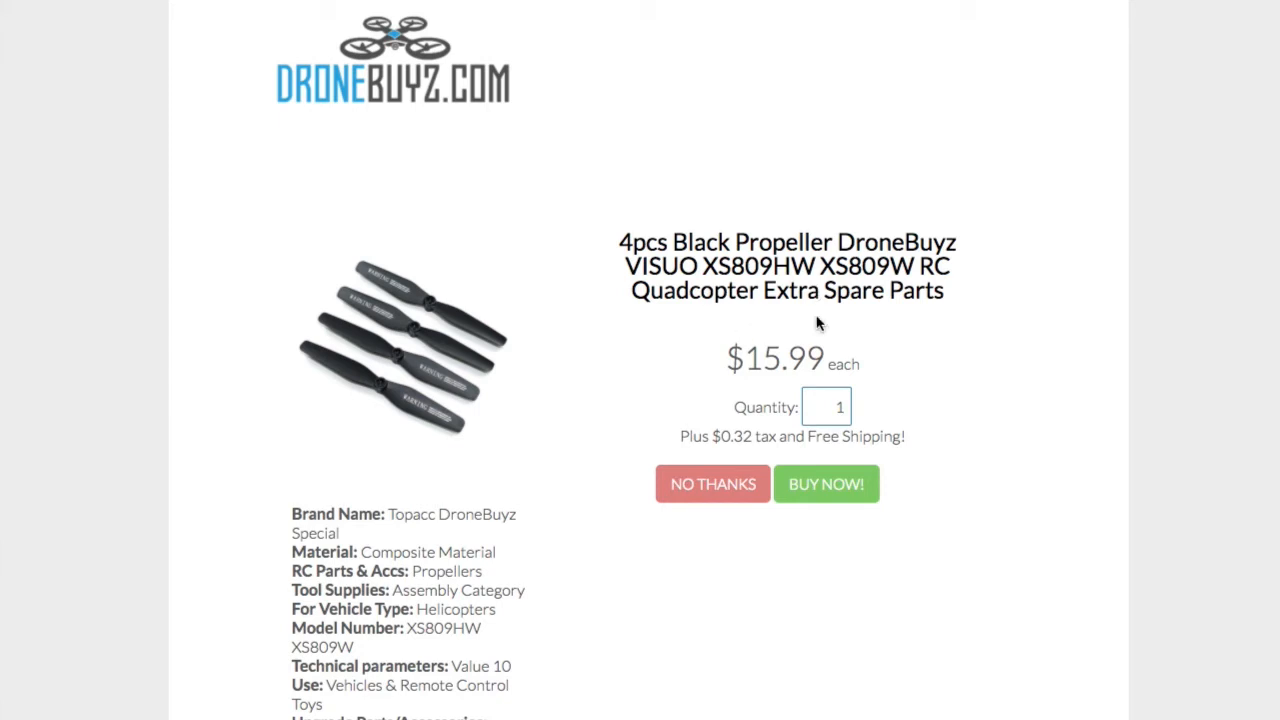
Step: Check the Buy Now checkout on the published page, then cancel it at the payment details
{"action": "left_click", "coordinate": [845, 487]}
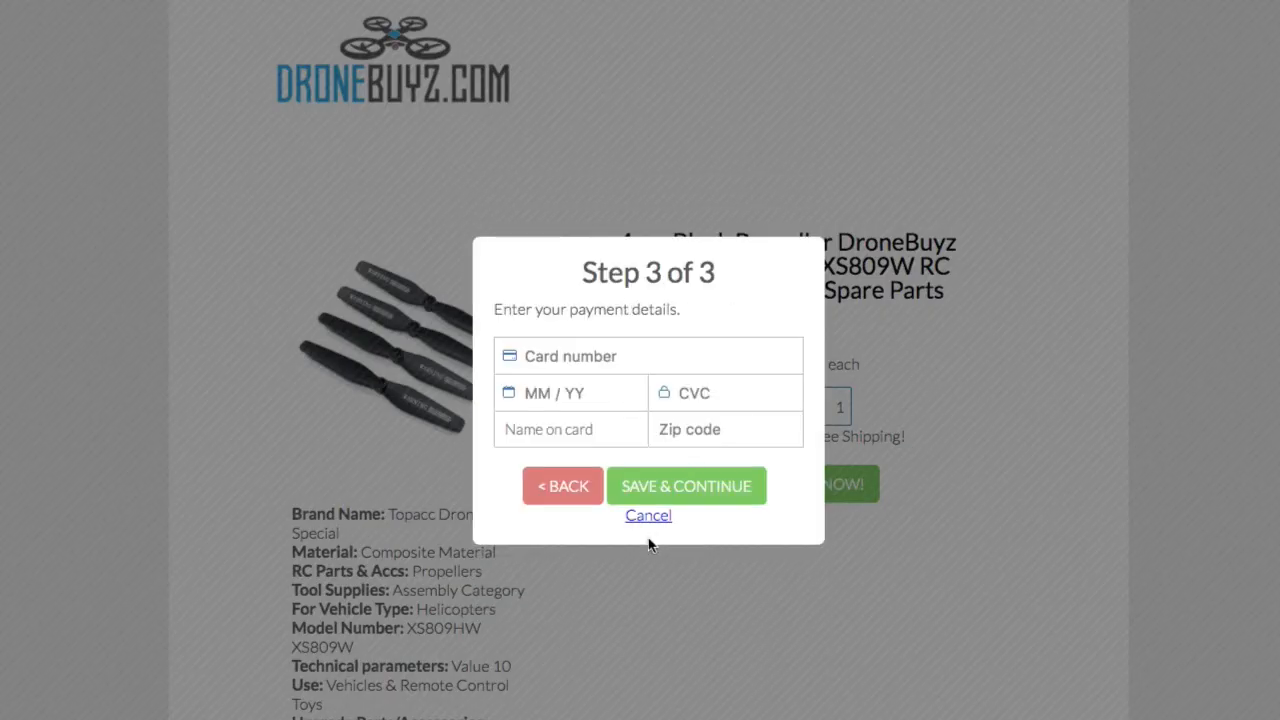
{"action": "left_click", "coordinate": [648, 516]}
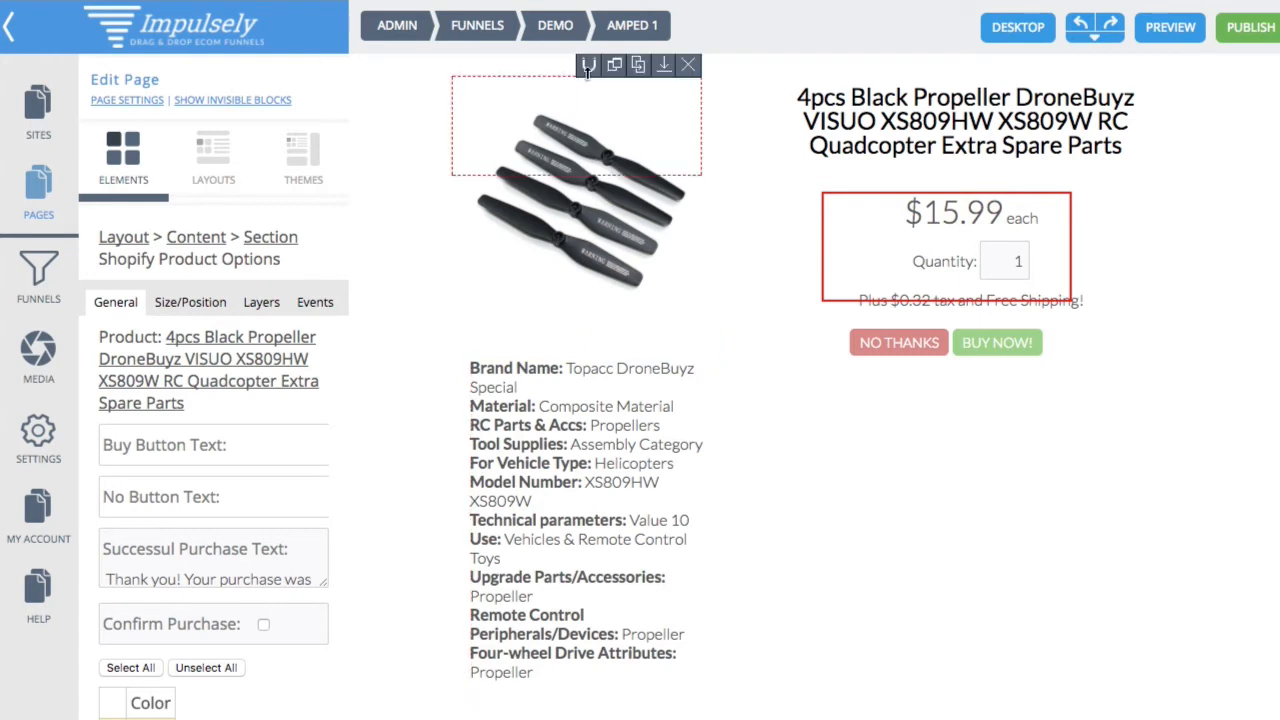
Step: Return from the page editor to the Demo funnel's node diagram
{"action": "left_click", "coordinate": [556, 26]}
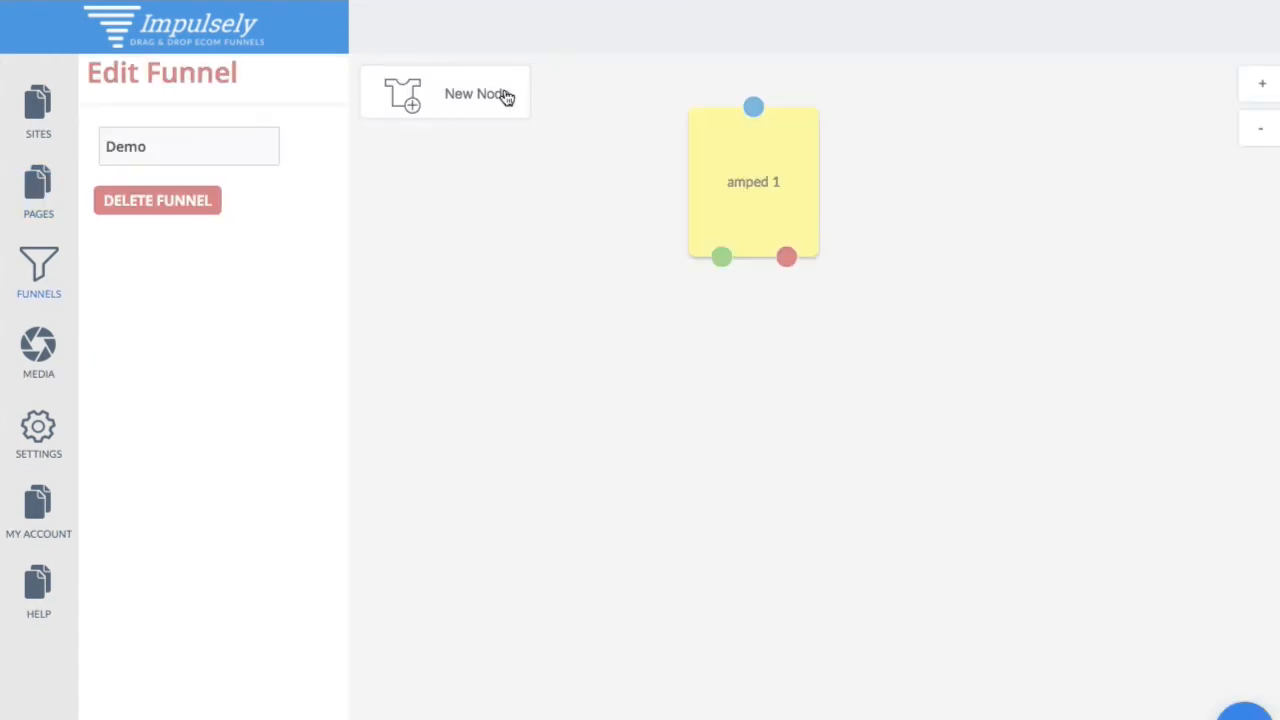
Step: Add a new node below amped 1, offset to its right, name it "amped down" and open its page for editing
{"action": "left_click_drag", "start_coordinate": [506, 94], "coordinate": [735, 414]}
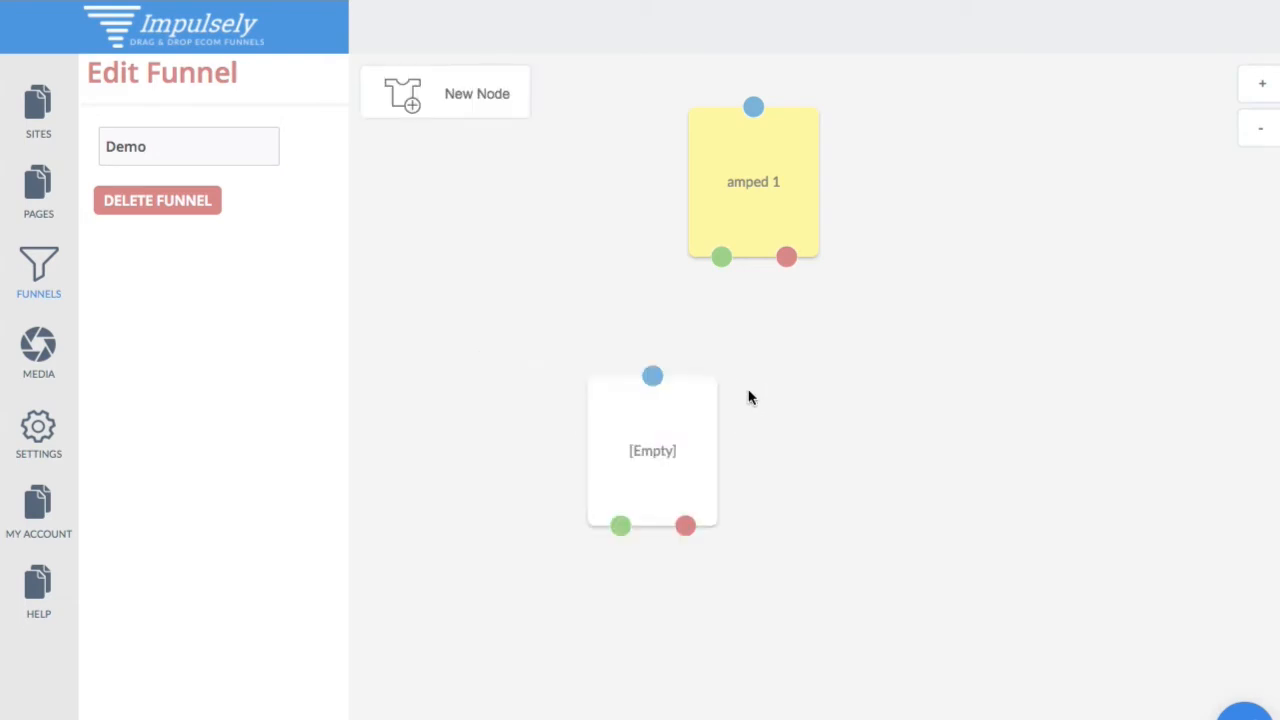
{"action": "left_click_drag", "start_coordinate": [655, 442], "coordinate": [846, 380]}
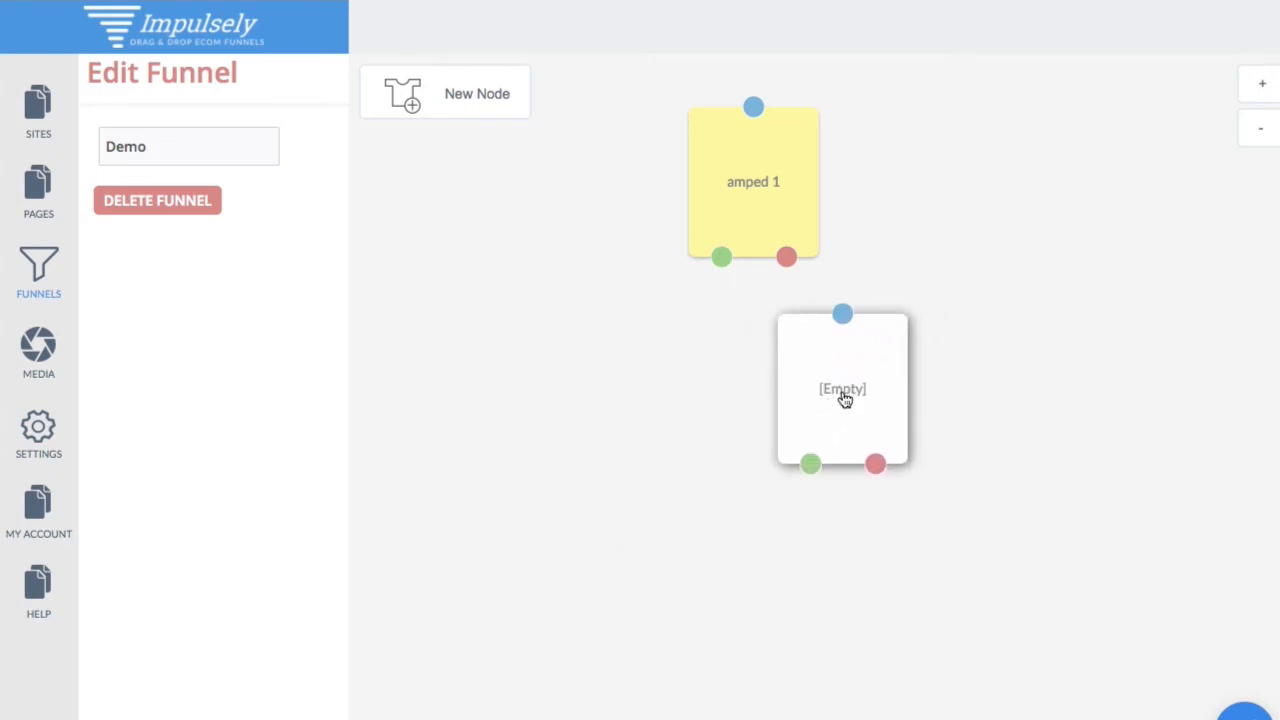
{"action": "left_click", "coordinate": [845, 398]}
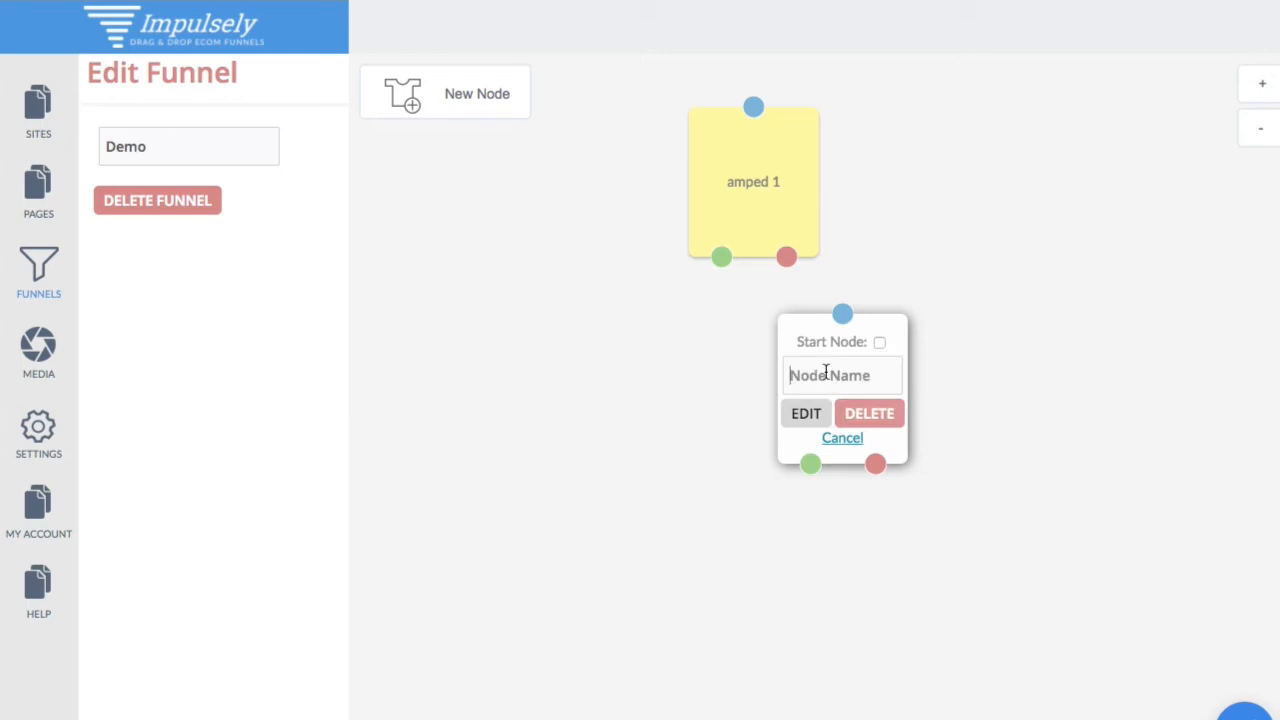
{"action": "type", "text": "amped down"}
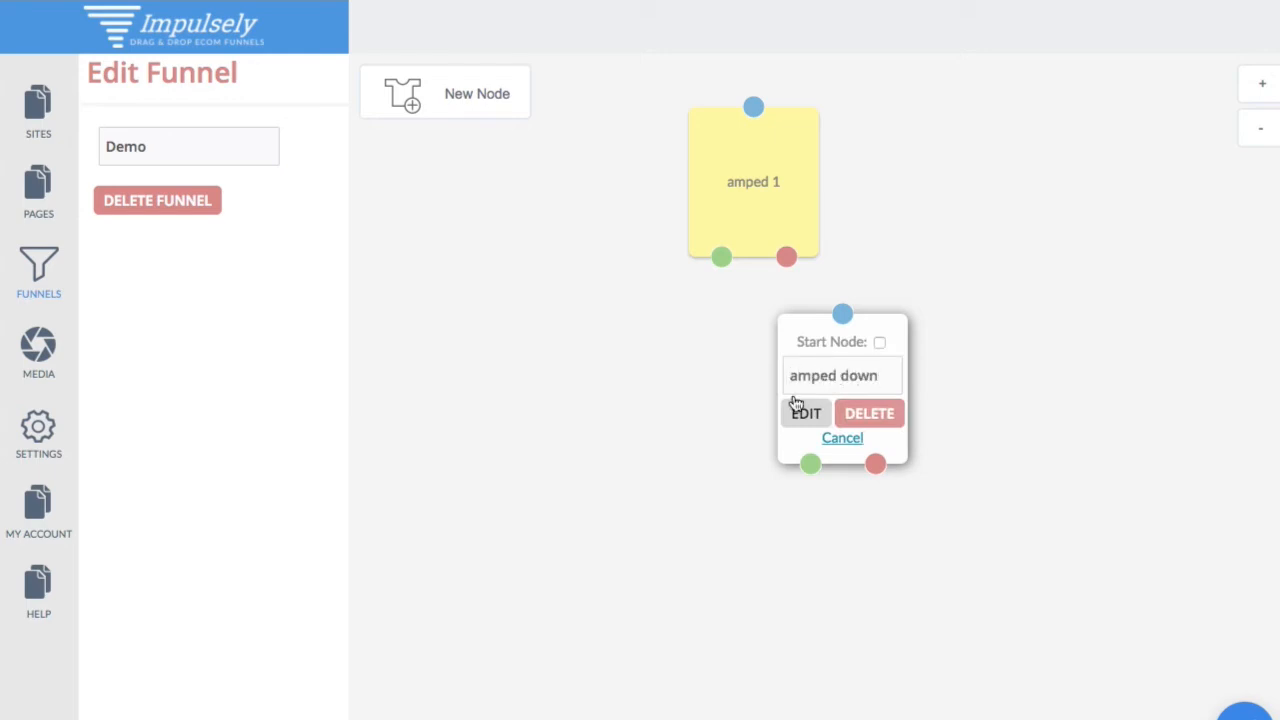
{"action": "left_click", "coordinate": [796, 405]}
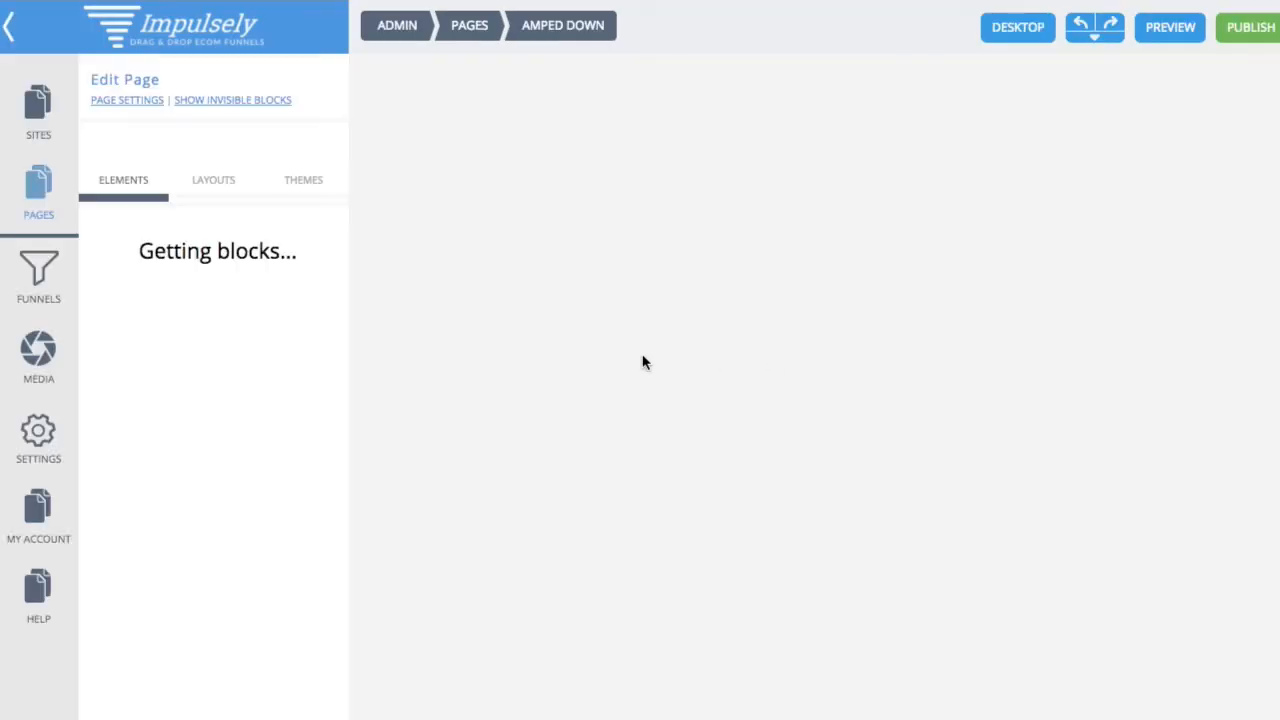
Step: Shorten the page's top section to a narrow header strip and slightly lengthen the section below it
{"action": "left_click", "coordinate": [650, 360]}
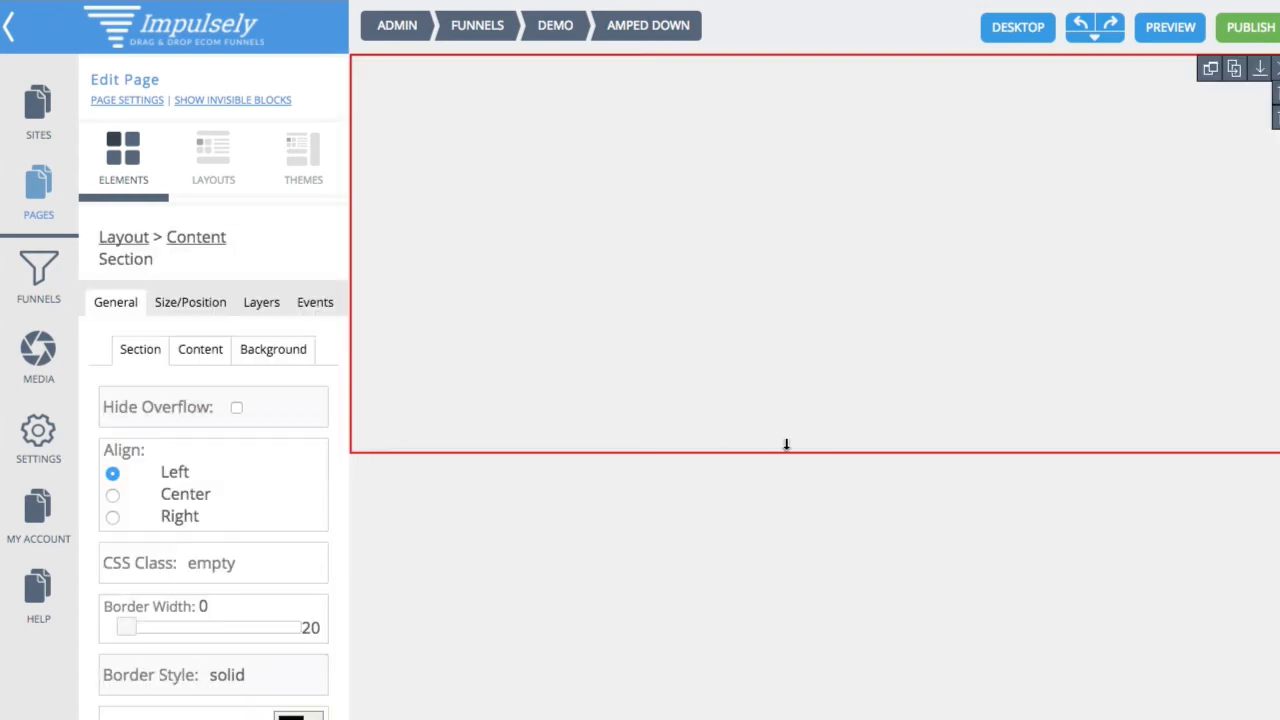
{"action": "left_click_drag", "start_coordinate": [786, 450], "coordinate": [786, 168]}
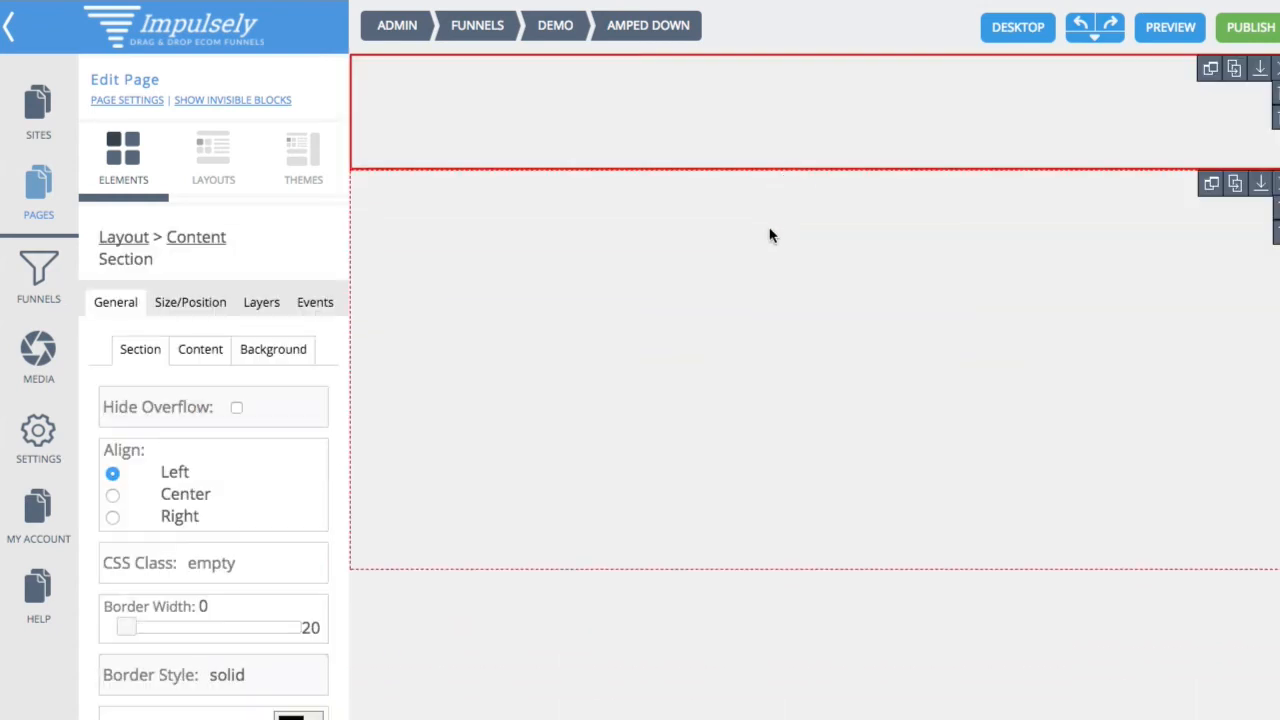
{"action": "left_click", "coordinate": [751, 303]}
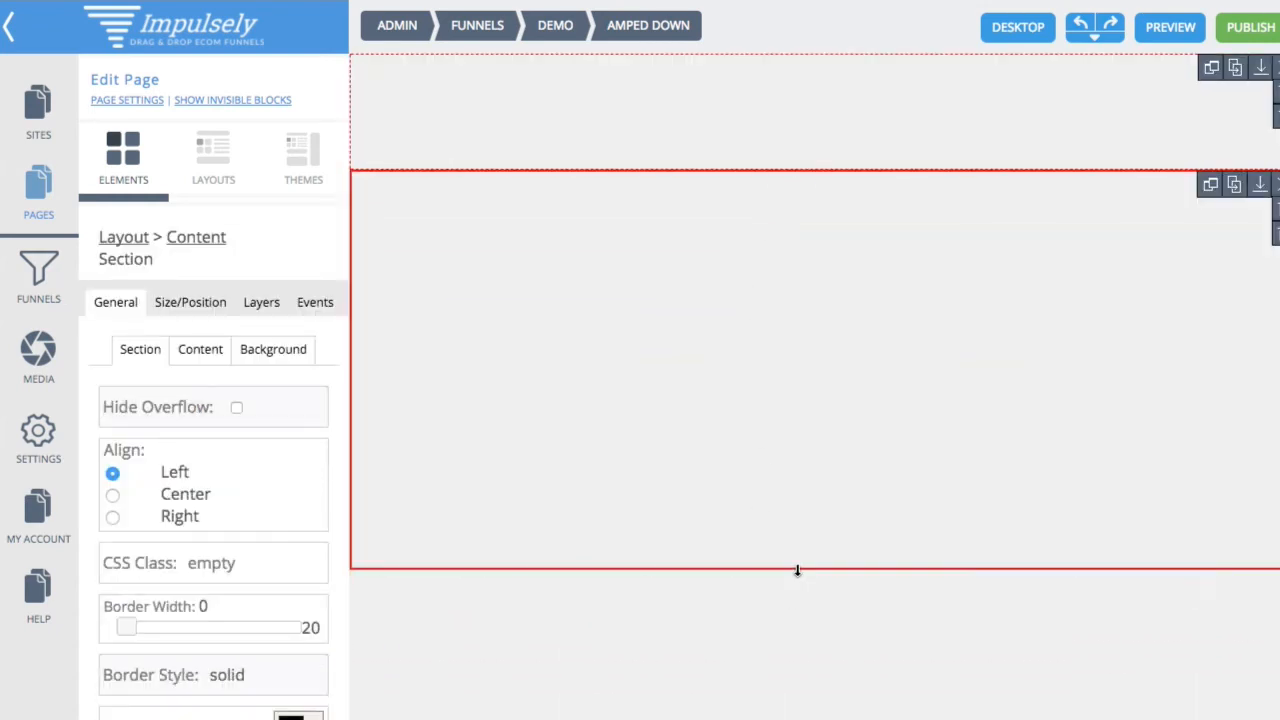
{"action": "left_click_drag", "start_coordinate": [797, 570], "coordinate": [789, 612]}
Step: Delete the third section from the page and extend the second section further down
{"action": "left_click", "coordinate": [771, 669]}
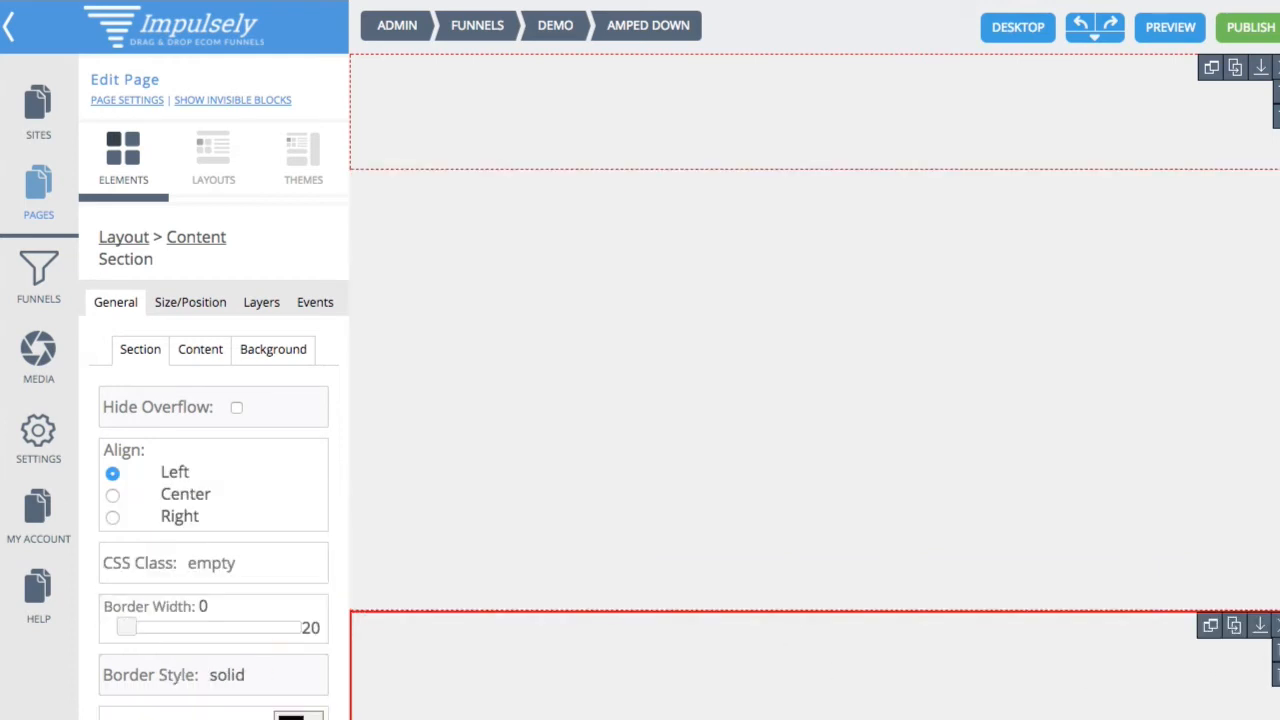
{"action": "key", "text": "Delete"}
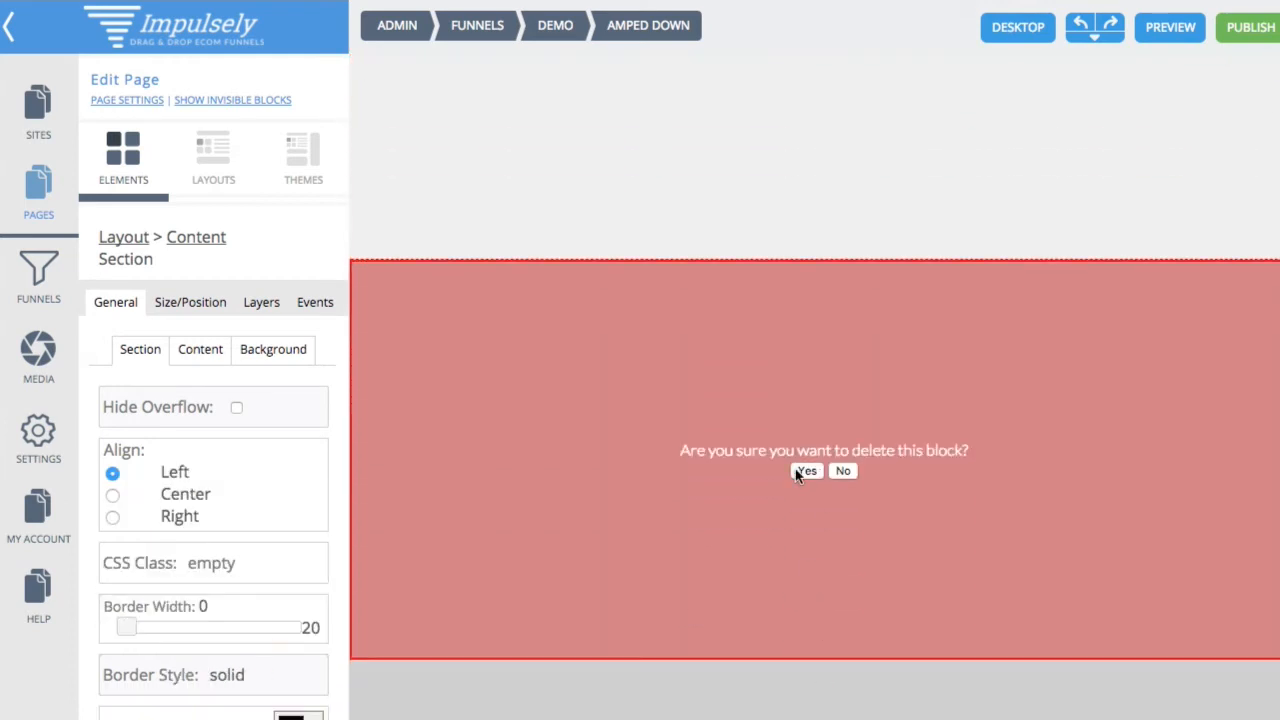
{"action": "left_click", "coordinate": [804, 471]}
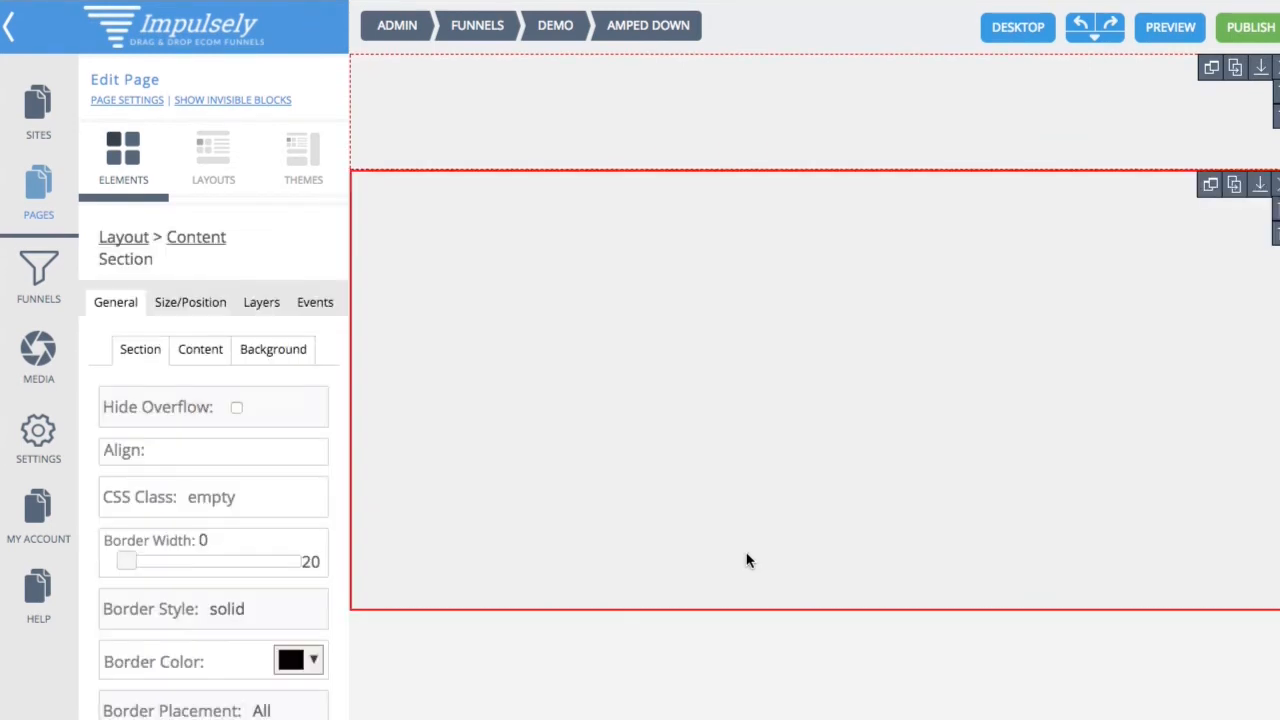
{"action": "left_click_drag", "start_coordinate": [771, 608], "coordinate": [765, 713]}
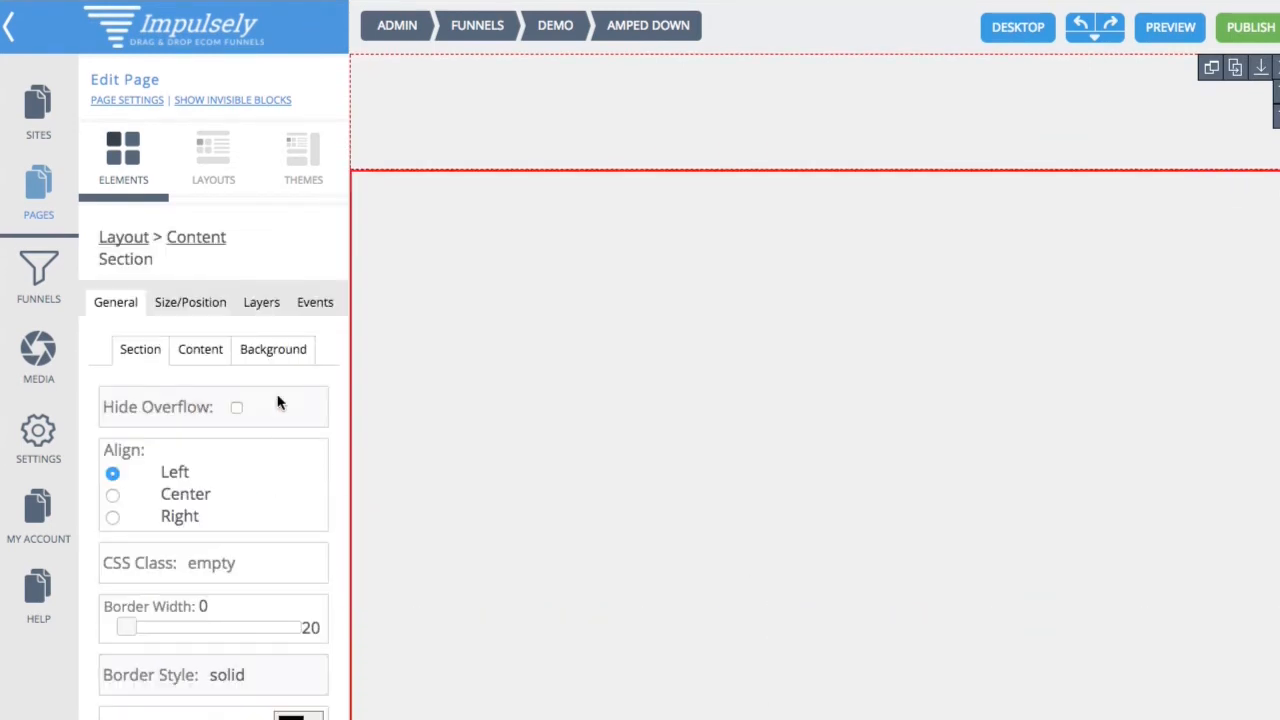
Step: Add a Shopify Product Images element for the Badass Drone with HD Camera and place it near the second section's upper left
{"action": "left_click", "coordinate": [128, 182]}
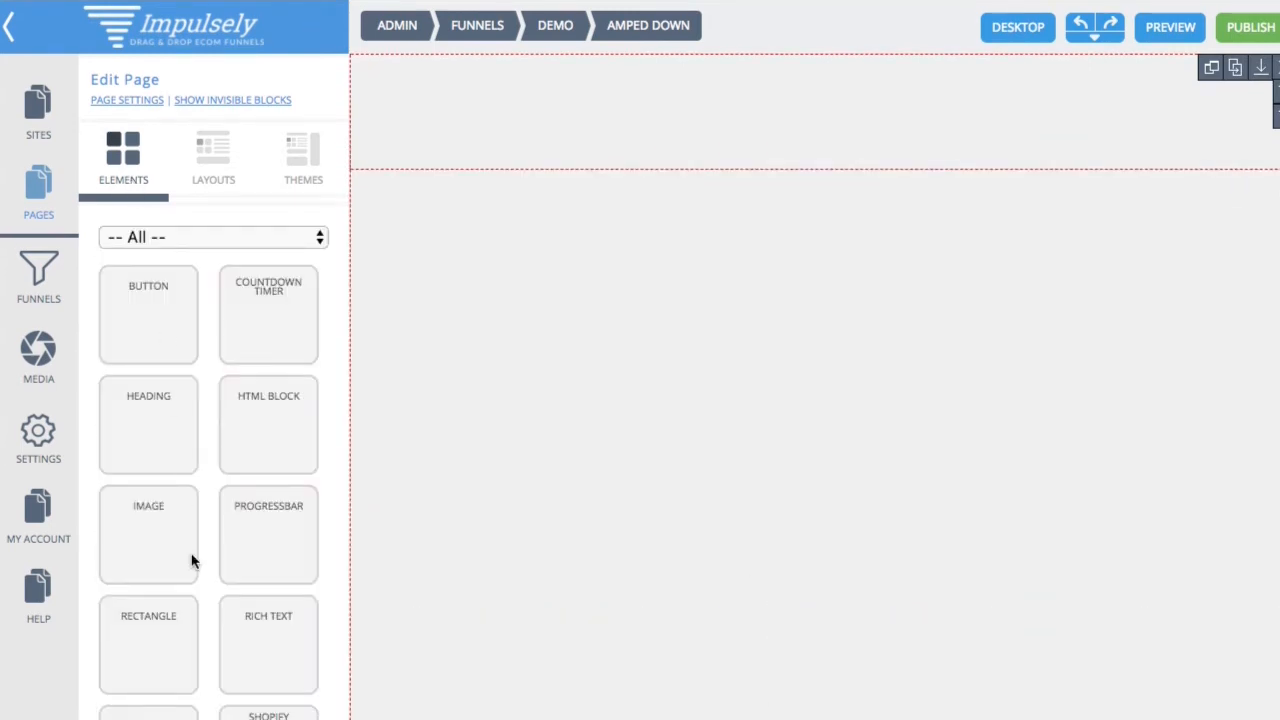
{"action": "scroll", "coordinate": [193, 562], "scroll_direction": "down", "scroll_amount": 5}
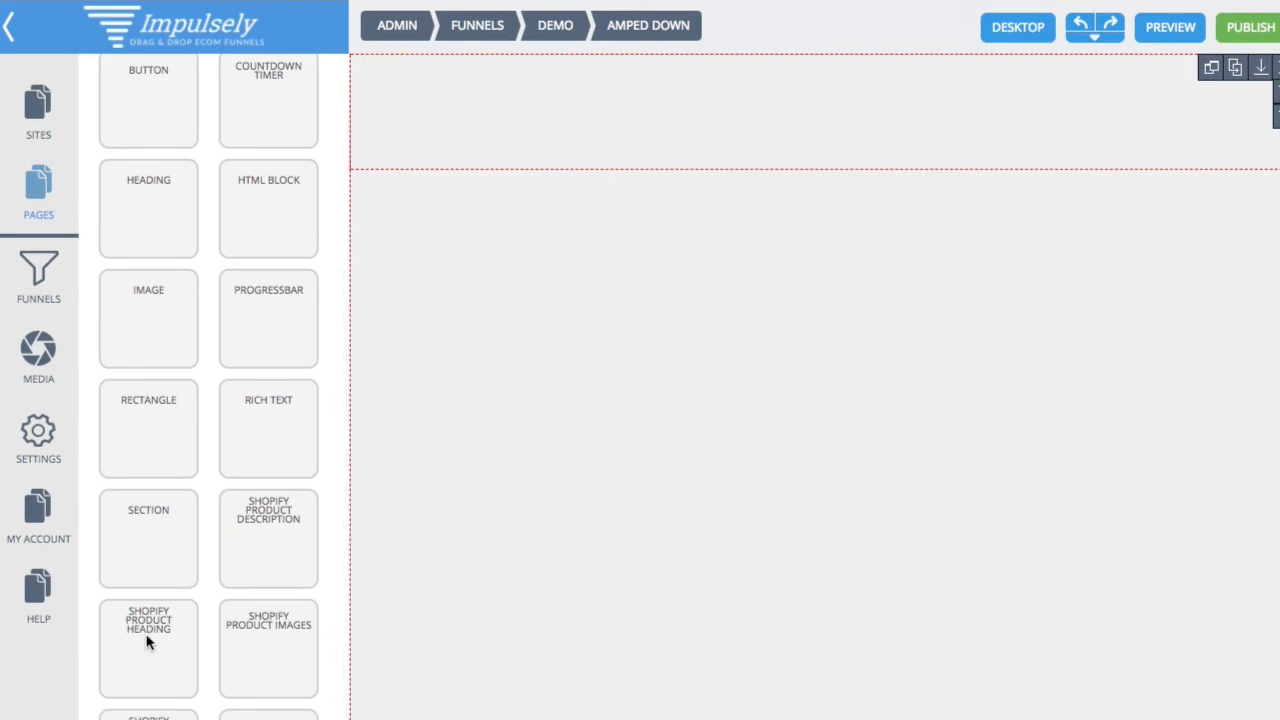
{"action": "left_click_drag", "start_coordinate": [240, 650], "coordinate": [571, 412]}
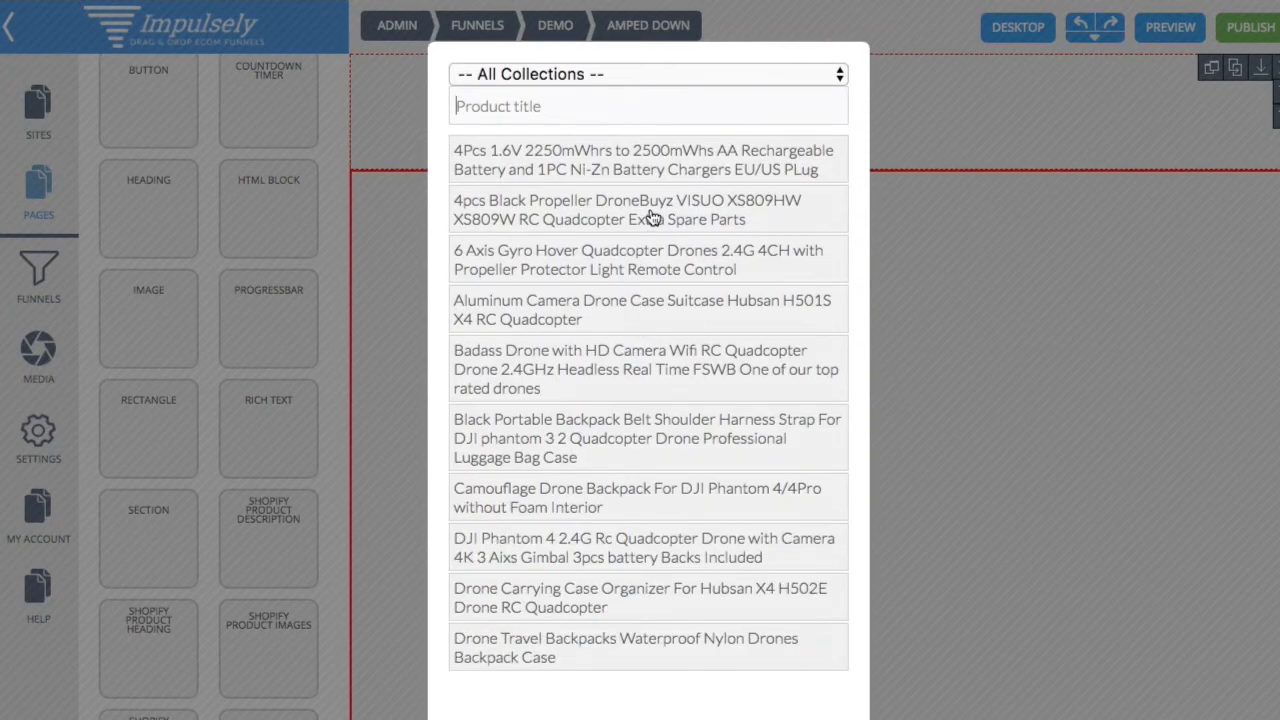
{"action": "left_click", "coordinate": [596, 371]}
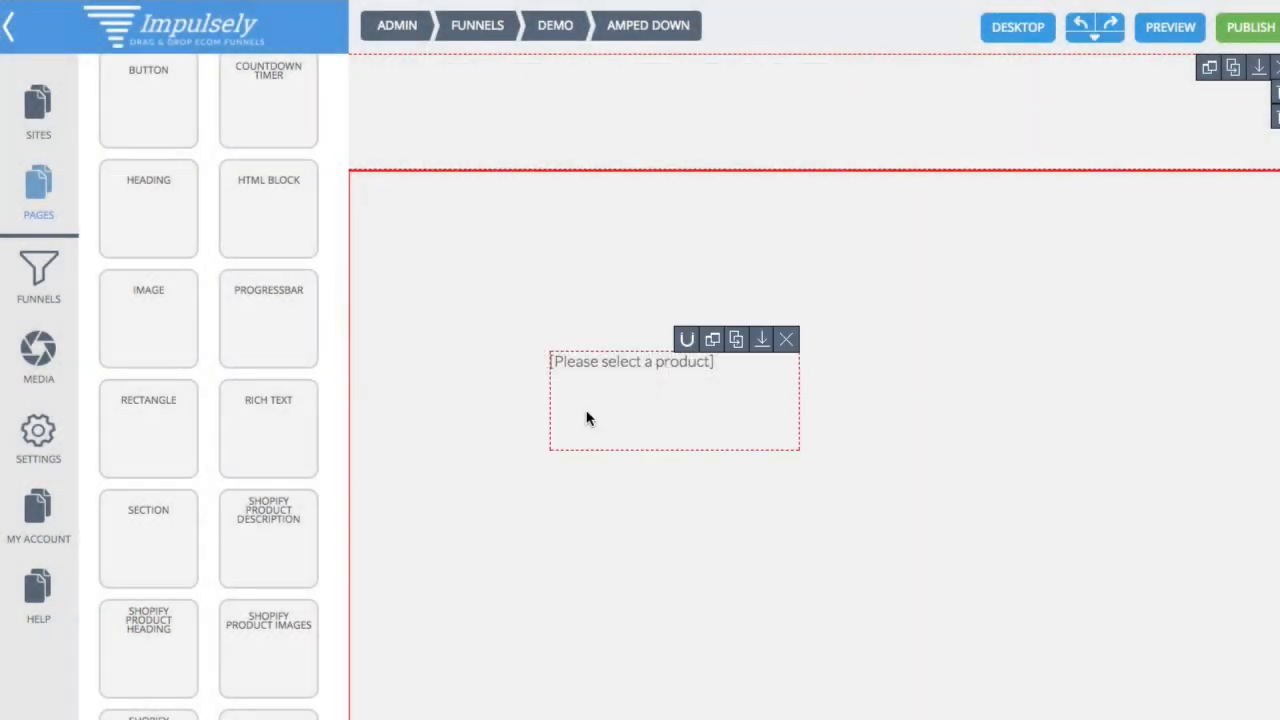
{"action": "left_click_drag", "start_coordinate": [618, 405], "coordinate": [575, 296]}
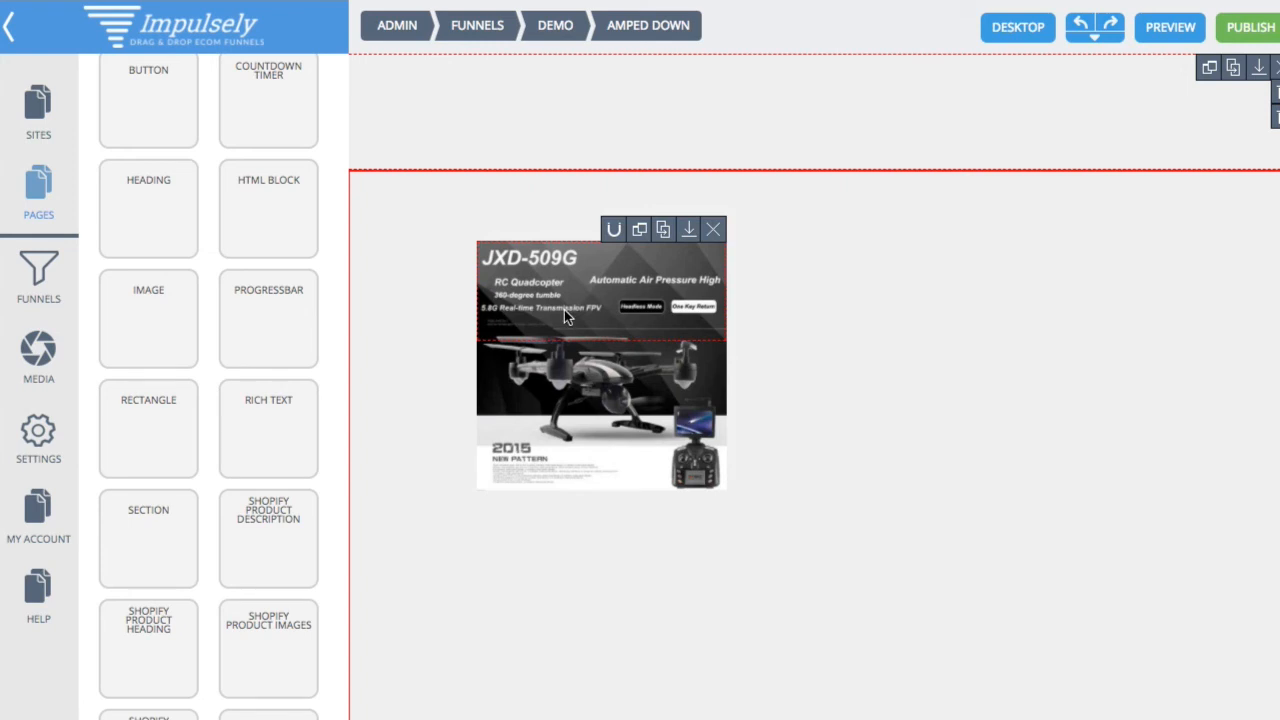
Step: Add a Shopify Product Heading and, below it, Product Options for the Badass Drone to the right of the product image
{"action": "left_click_drag", "start_coordinate": [165, 628], "coordinate": [905, 300]}
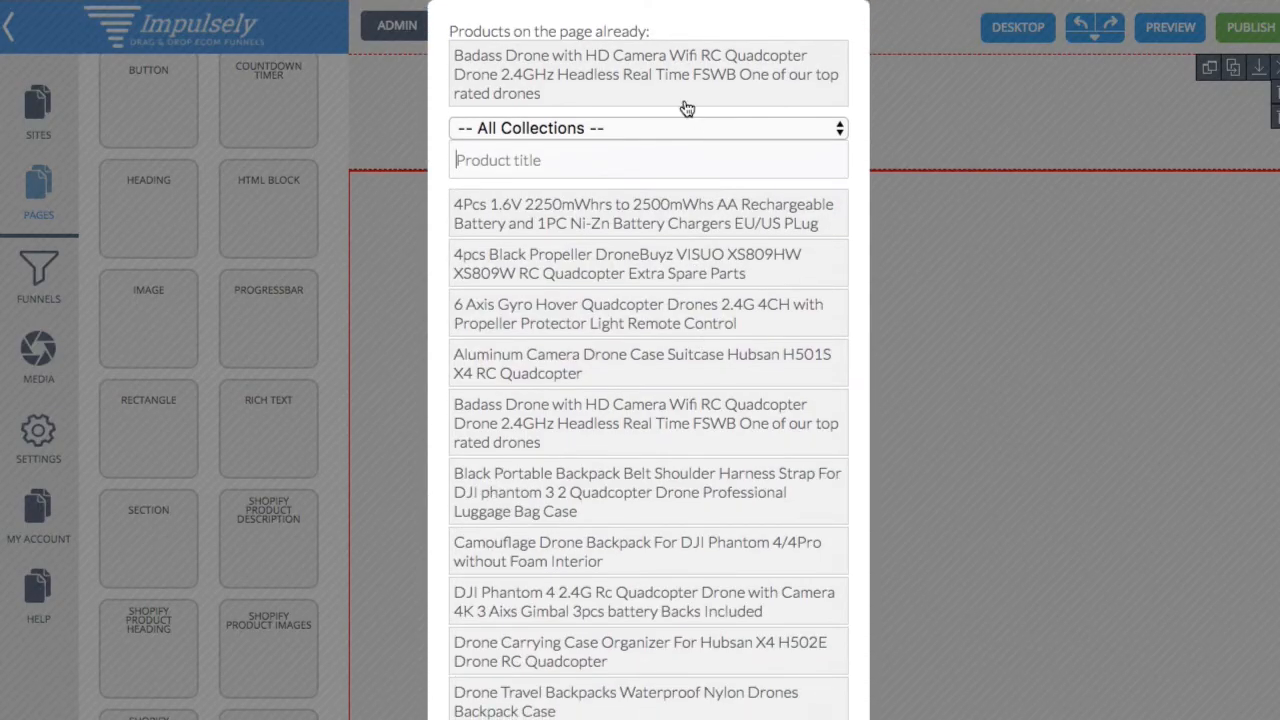
{"action": "left_click", "coordinate": [674, 78]}
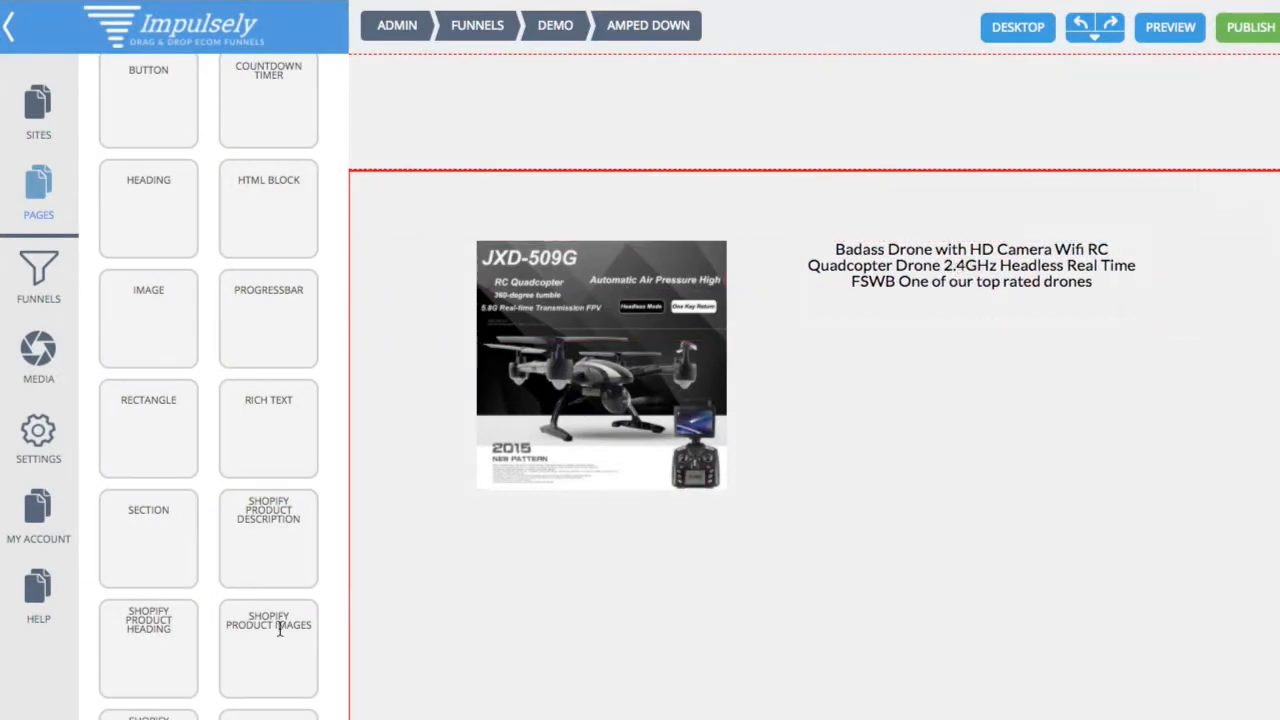
{"action": "scroll", "coordinate": [157, 655], "scroll_direction": "down", "scroll_amount": 1}
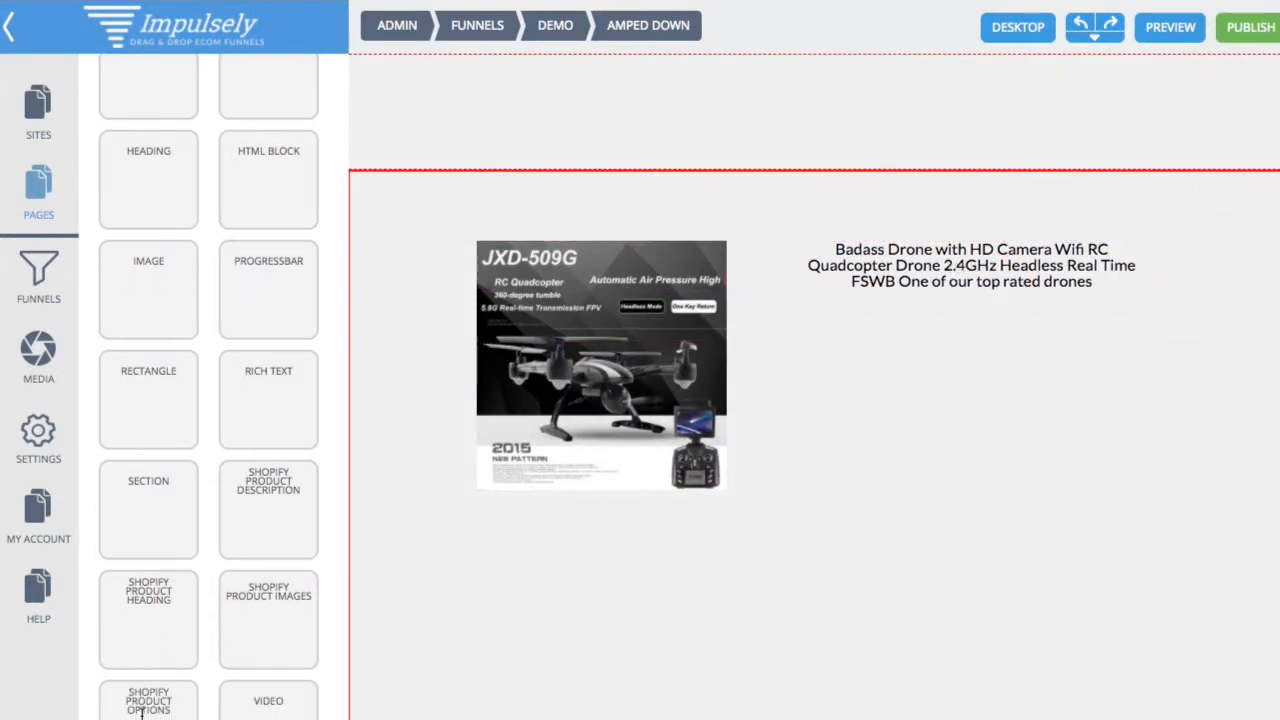
{"action": "left_click_drag", "start_coordinate": [142, 712], "coordinate": [934, 446]}
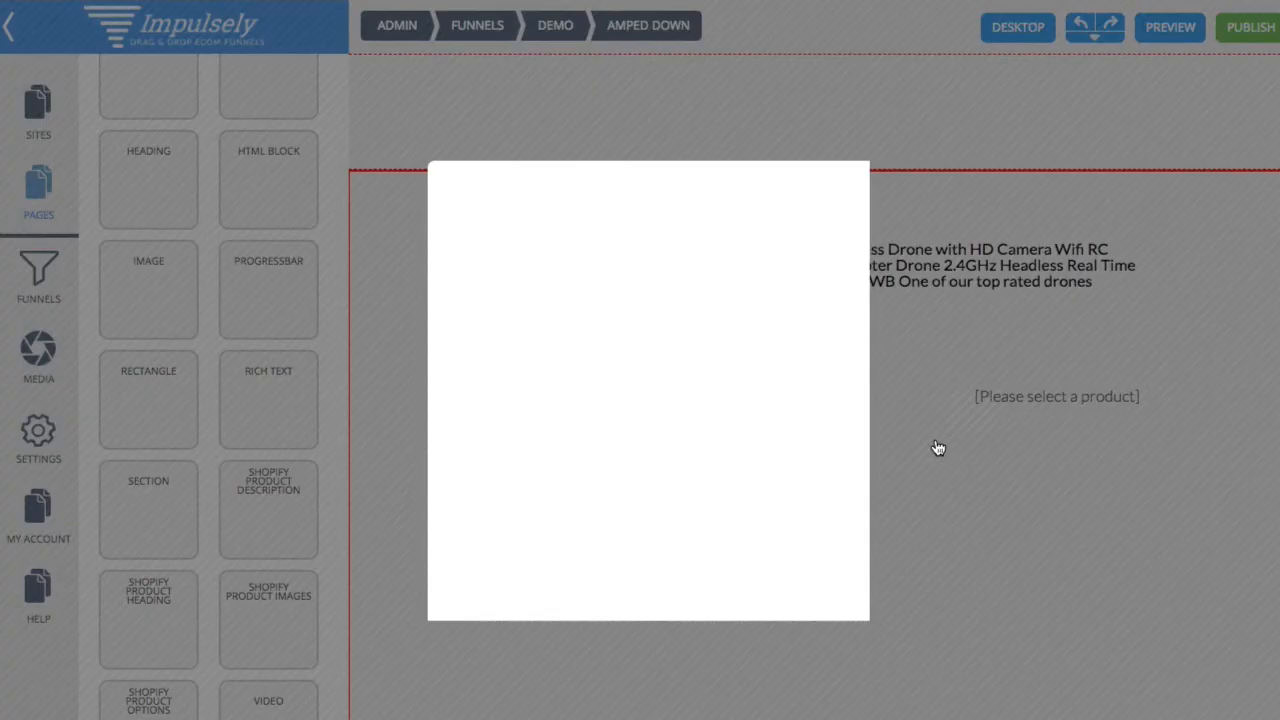
{"action": "left_click", "coordinate": [684, 93]}
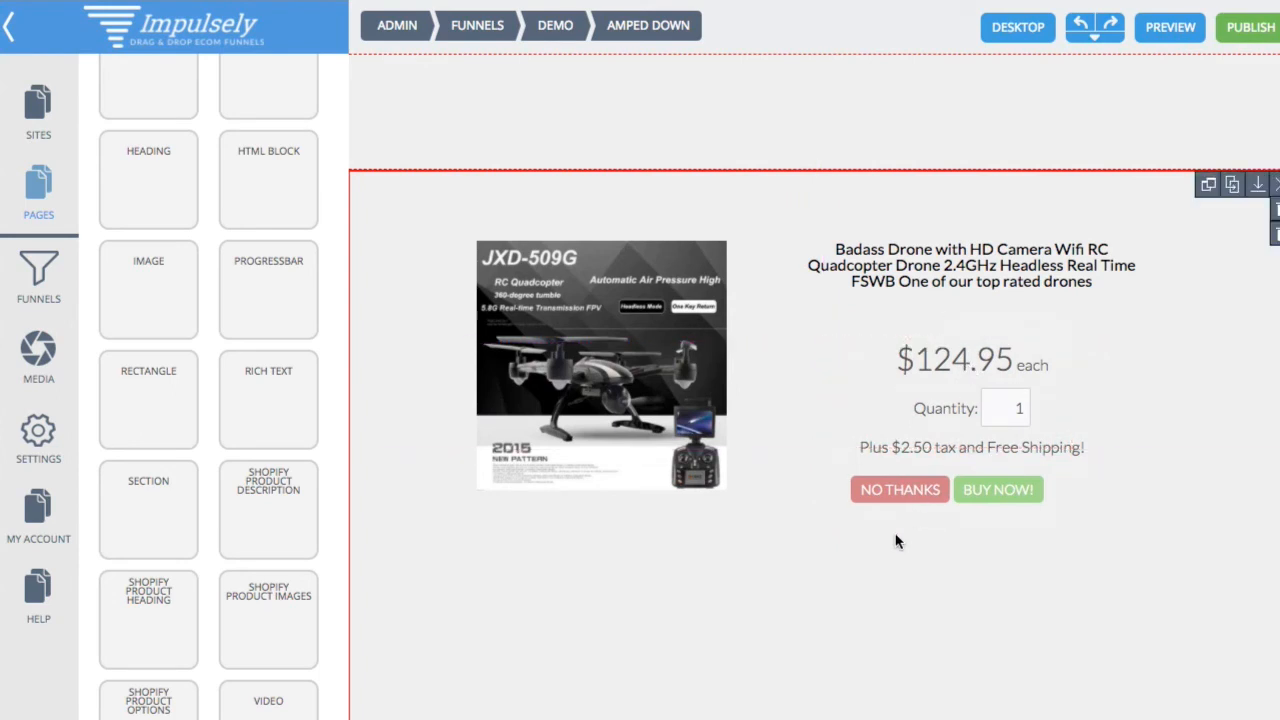
Step: Extend the product images element's frame downward to enclose the full main drone picture
{"action": "left_click", "coordinate": [966, 364]}
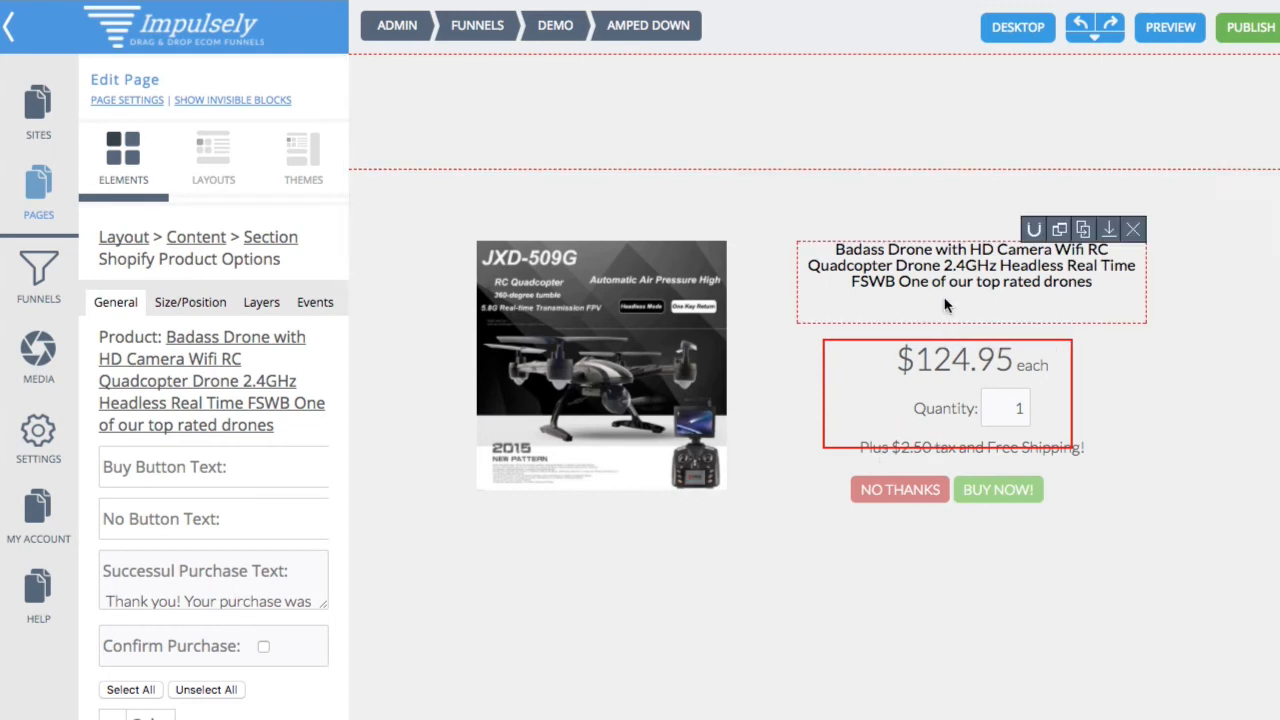
{"action": "left_click", "coordinate": [680, 369]}
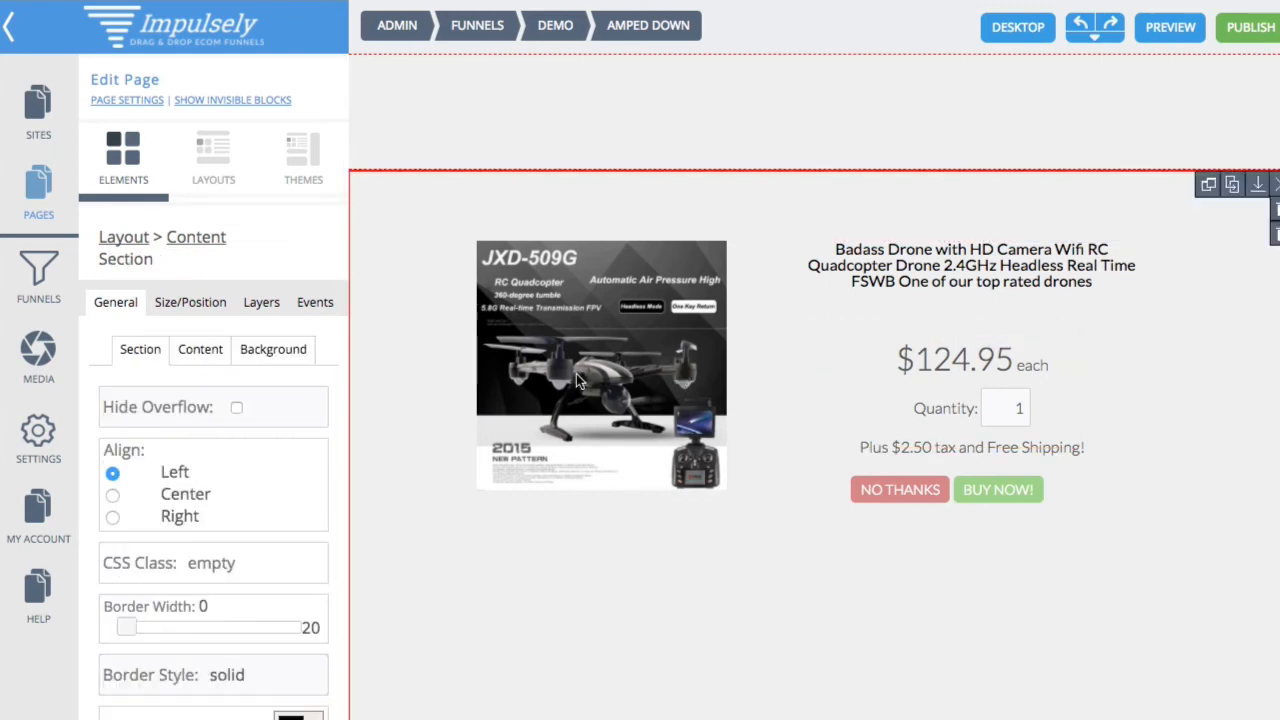
{"action": "left_click", "coordinate": [565, 298]}
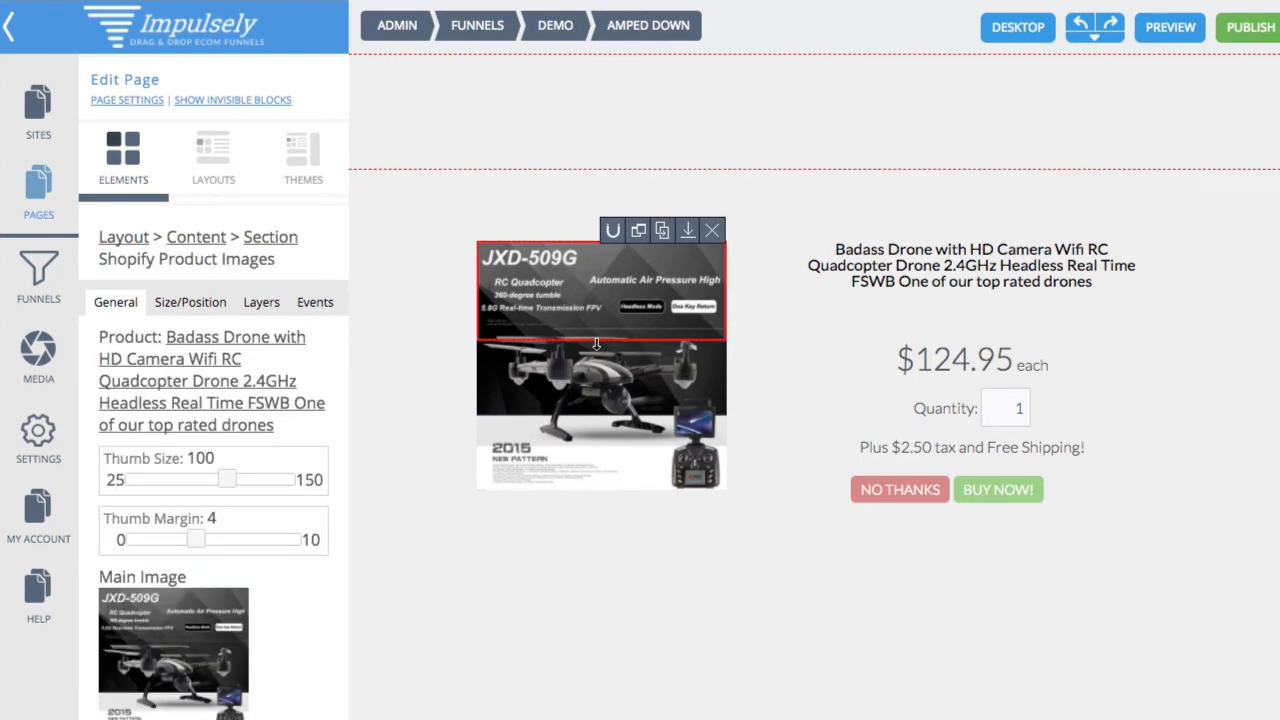
{"action": "left_click_drag", "start_coordinate": [567, 332], "coordinate": [585, 497]}
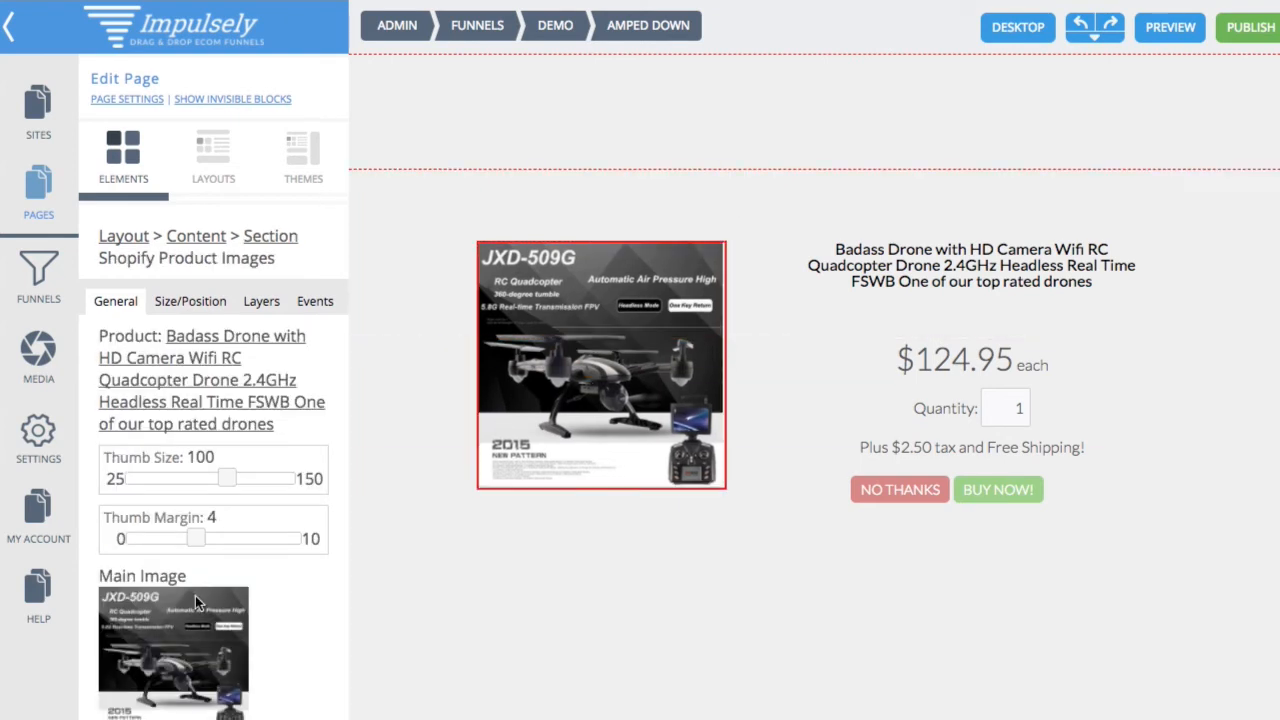
Step: Choose the first six drone pictures as thumbnails for the product images element
{"action": "scroll", "coordinate": [197, 604], "scroll_direction": "down", "scroll_amount": 5}
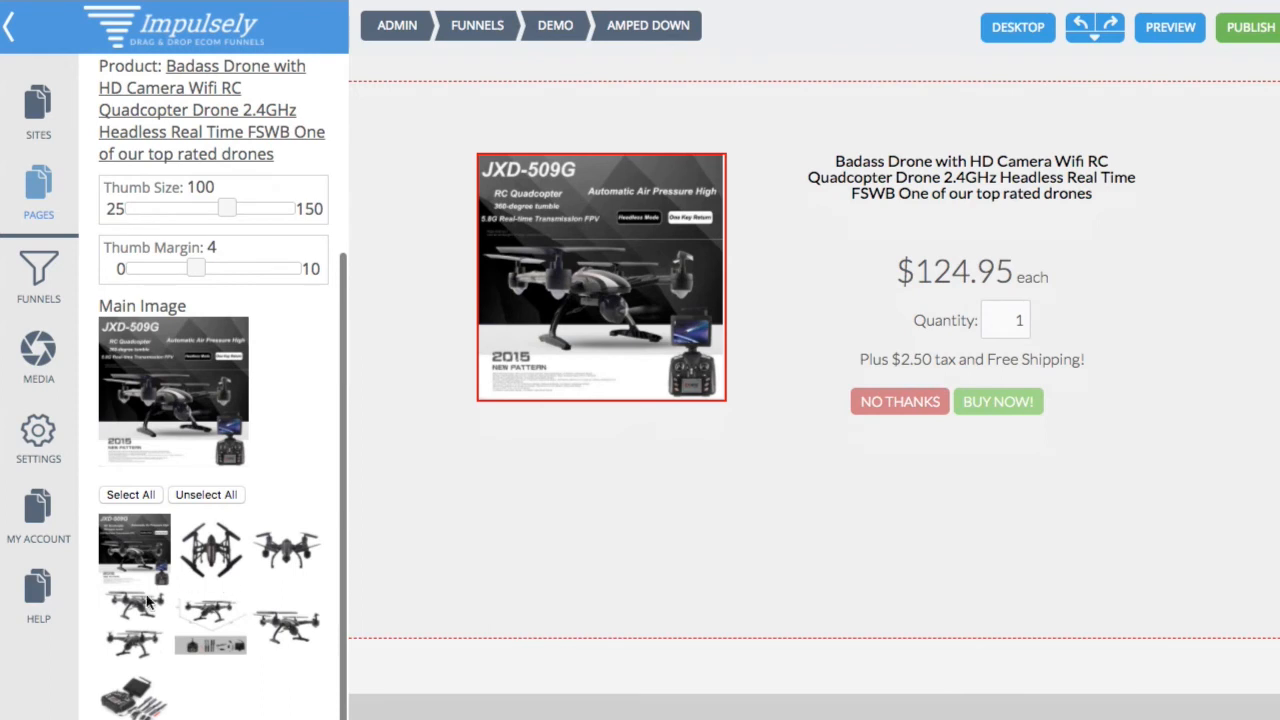
{"action": "left_click", "coordinate": [204, 566]}
{"action": "left_click", "coordinate": [281, 570]}
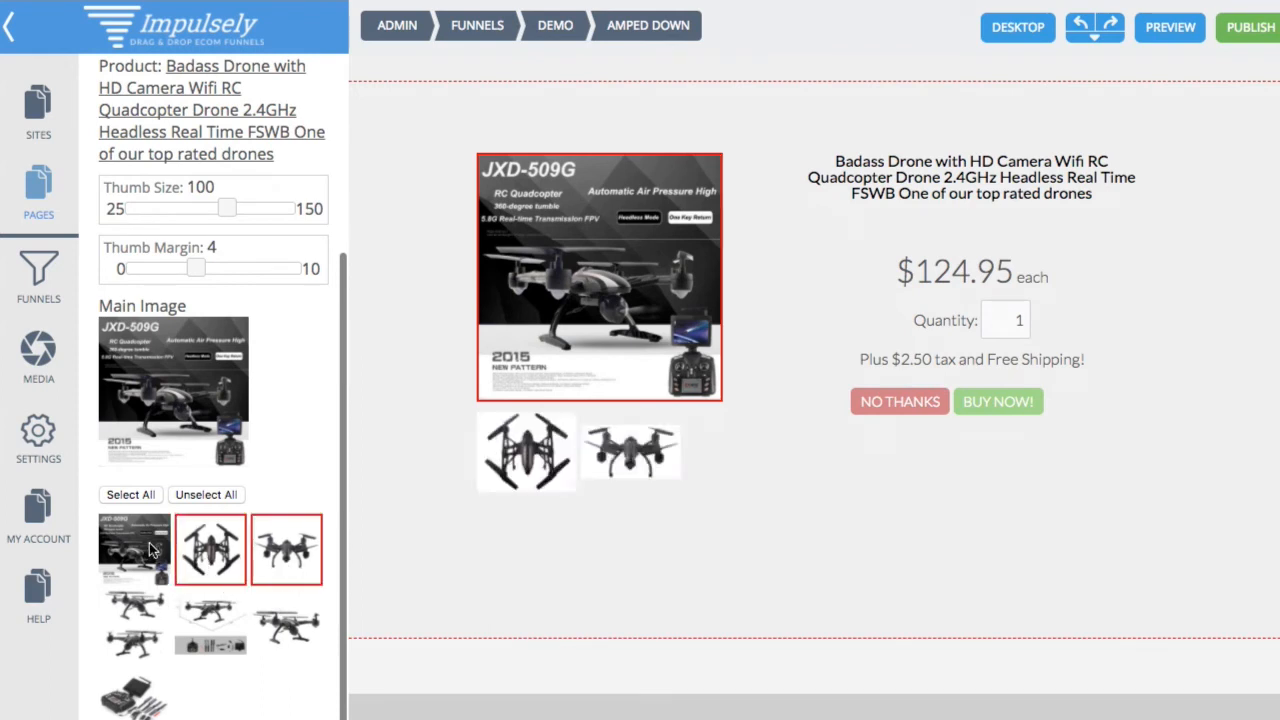
{"action": "left_click", "coordinate": [152, 550]}
{"action": "left_click", "coordinate": [143, 608]}
{"action": "left_click", "coordinate": [210, 622]}
{"action": "left_click", "coordinate": [280, 640]}
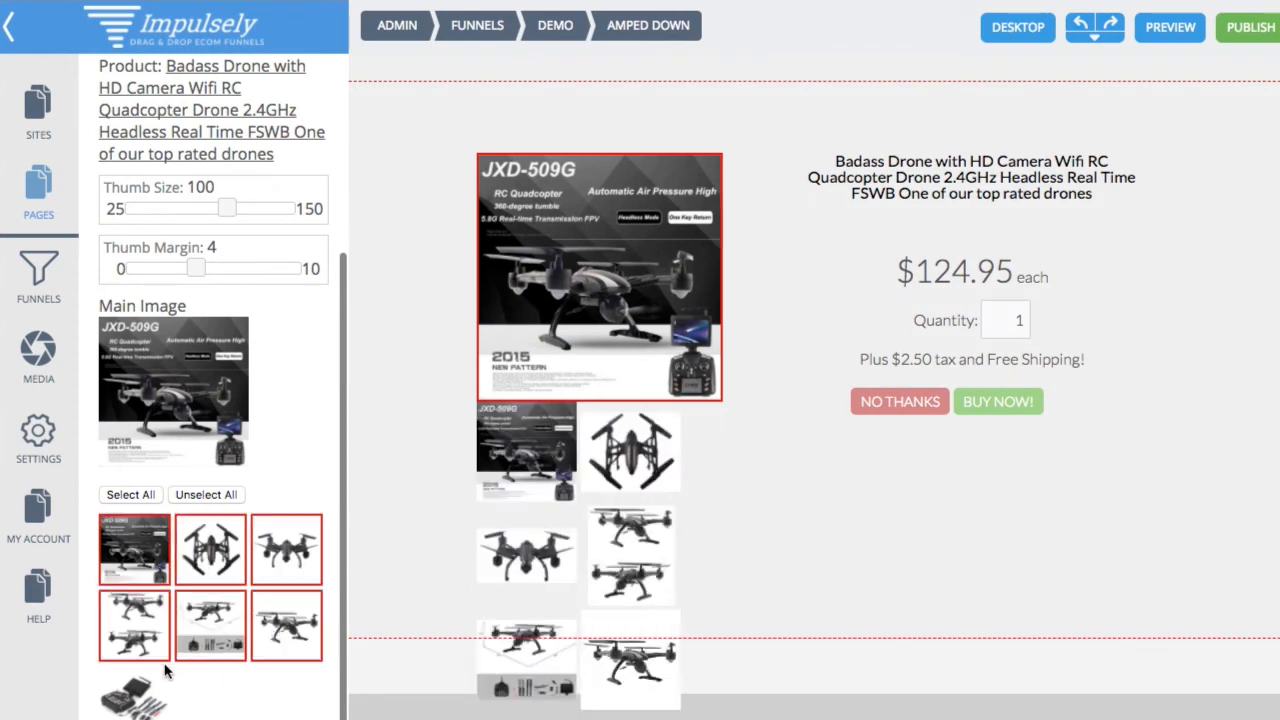
Step: Reduce the product thumbnails to two: the top-view drone picture and the one showing the drone with its accessories
{"action": "left_click", "coordinate": [280, 645]}
{"action": "left_click", "coordinate": [210, 628]}
{"action": "left_click", "coordinate": [140, 618]}
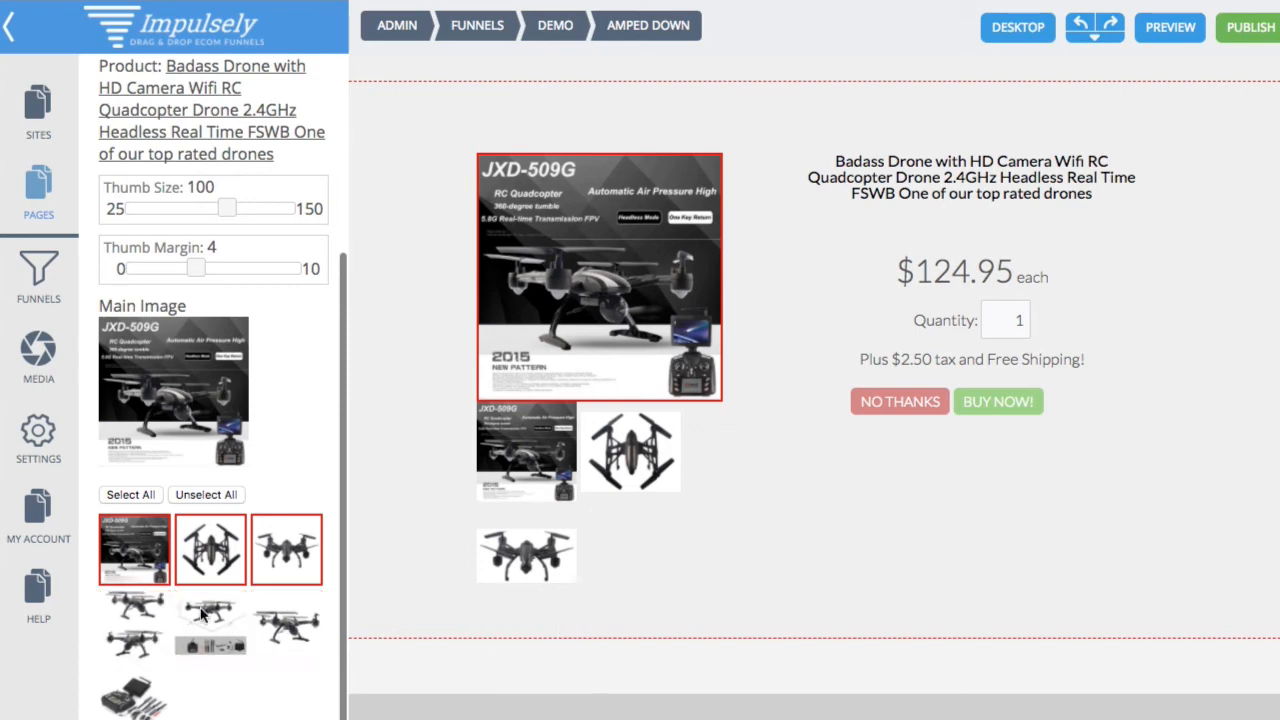
{"action": "left_click", "coordinate": [271, 582]}
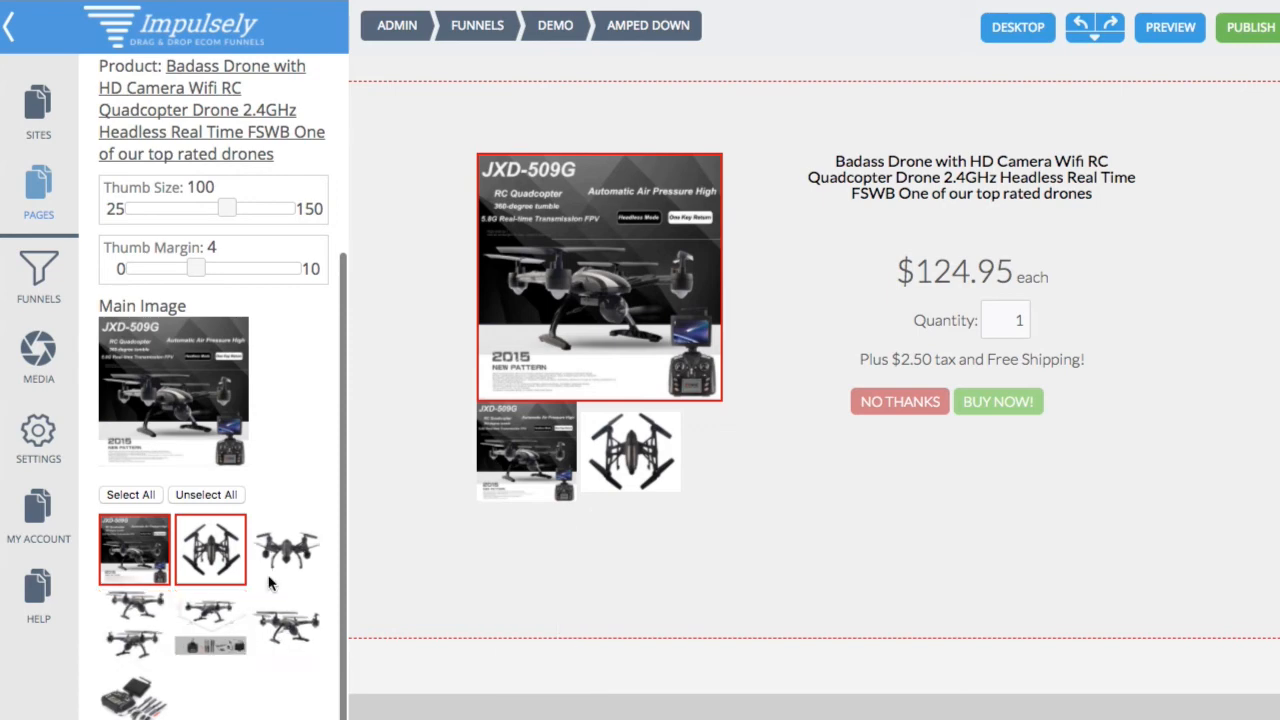
{"action": "left_click", "coordinate": [222, 558]}
{"action": "left_click", "coordinate": [214, 612]}
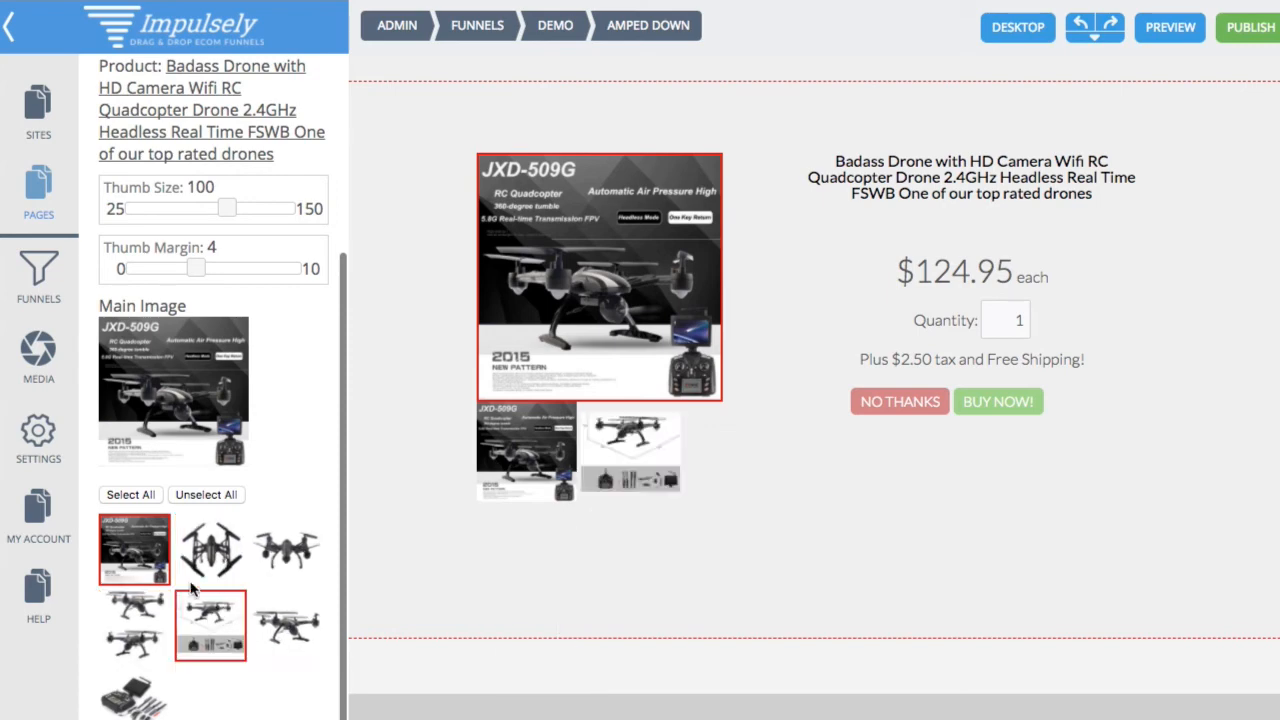
{"action": "left_click", "coordinate": [165, 565]}
{"action": "left_click", "coordinate": [200, 560]}
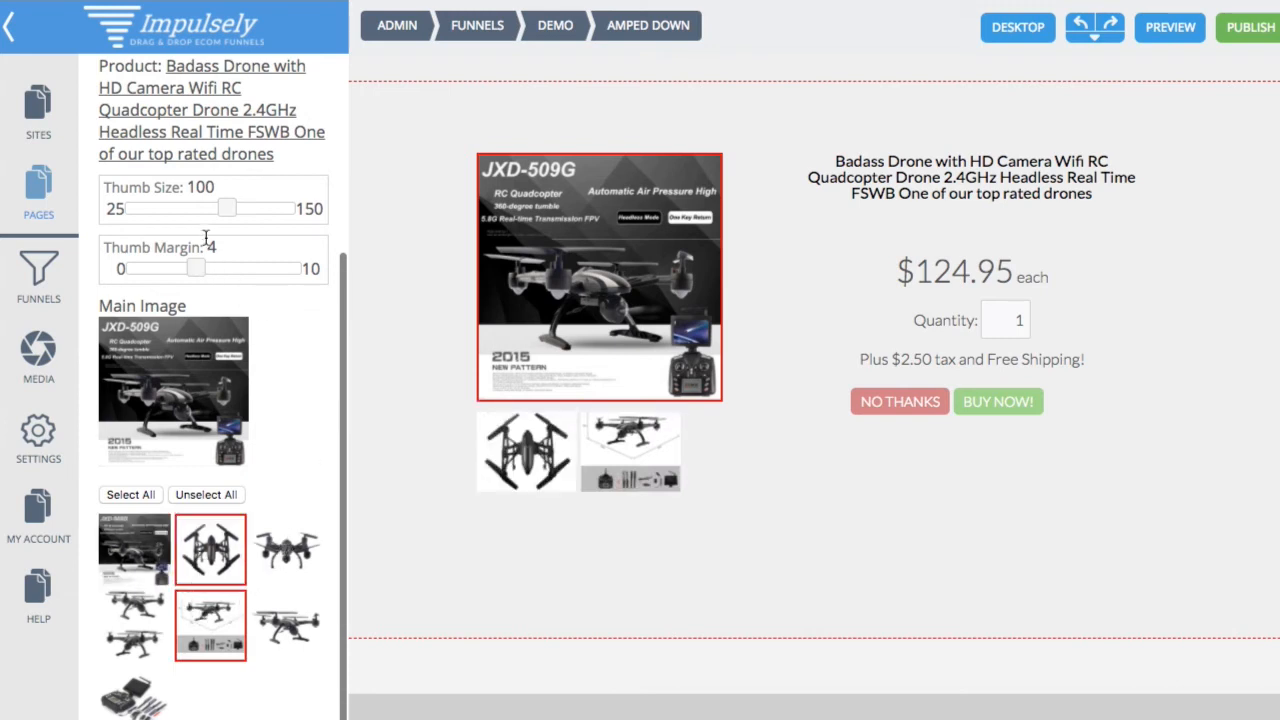
Step: Set the product images' Thumb Size to 115 and Thumb Margin to 6
{"action": "left_click_drag", "start_coordinate": [224, 212], "coordinate": [249, 210]}
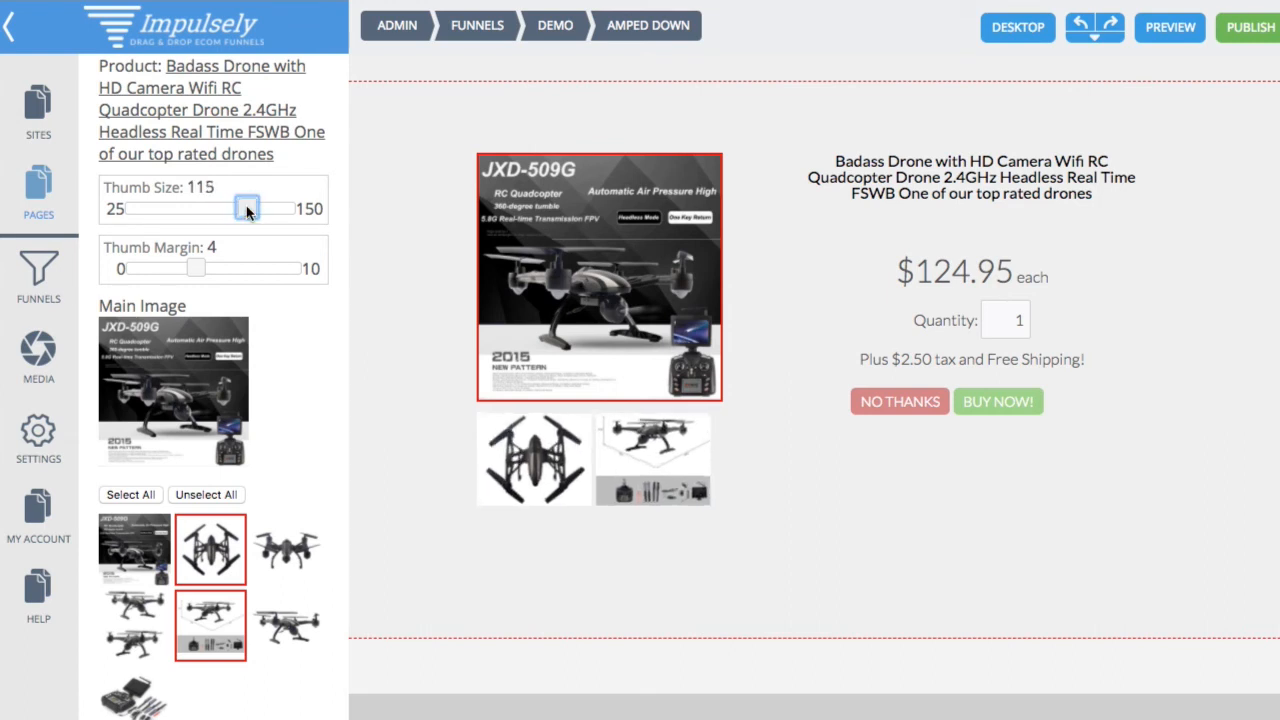
{"action": "left_click_drag", "start_coordinate": [197, 268], "coordinate": [231, 270]}
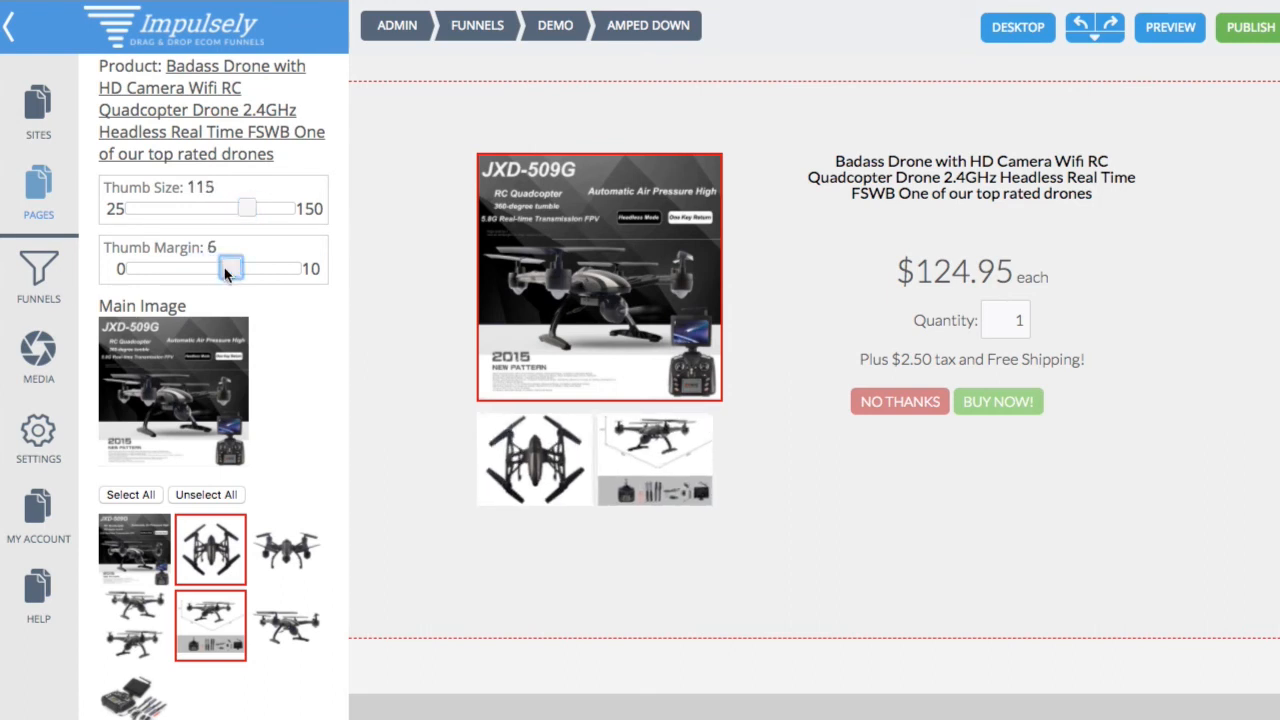
Step: Set the product images' Thumb Size to 116 and deselect the element by selecting its surrounding section
{"action": "left_click_drag", "start_coordinate": [247, 209], "coordinate": [249, 208]}
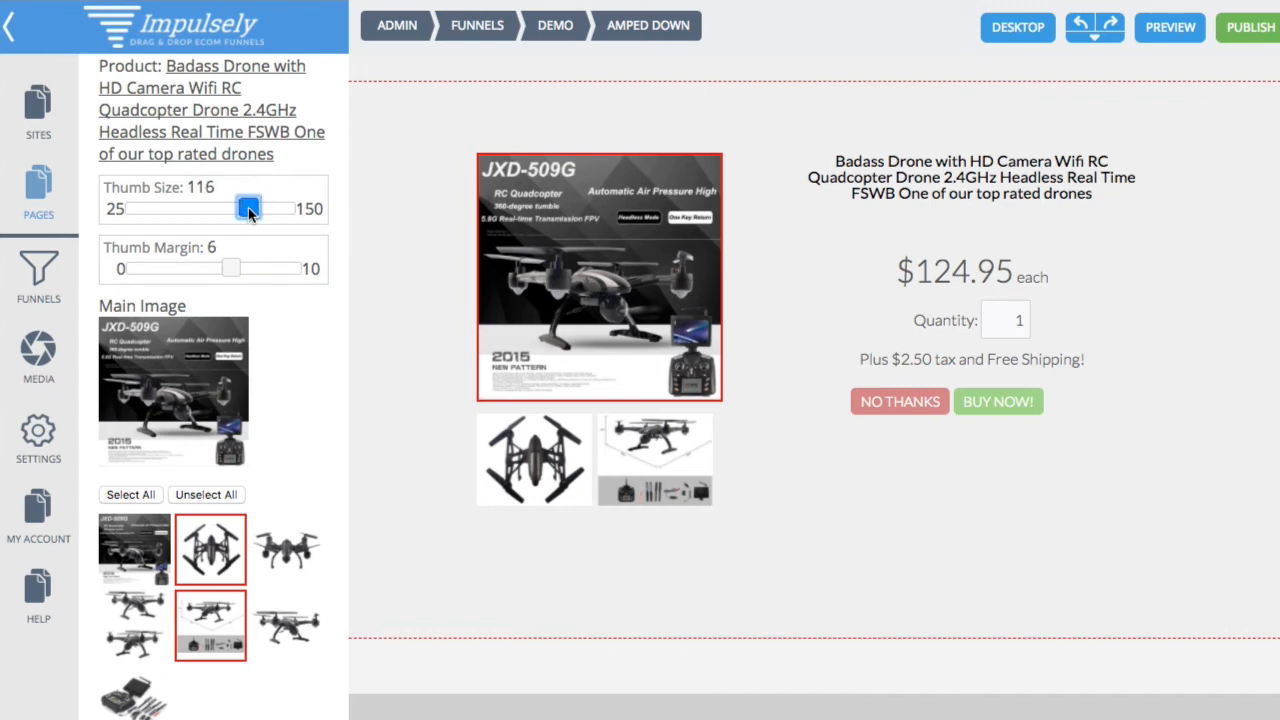
{"action": "mouse_move", "coordinate": [583, 336]}
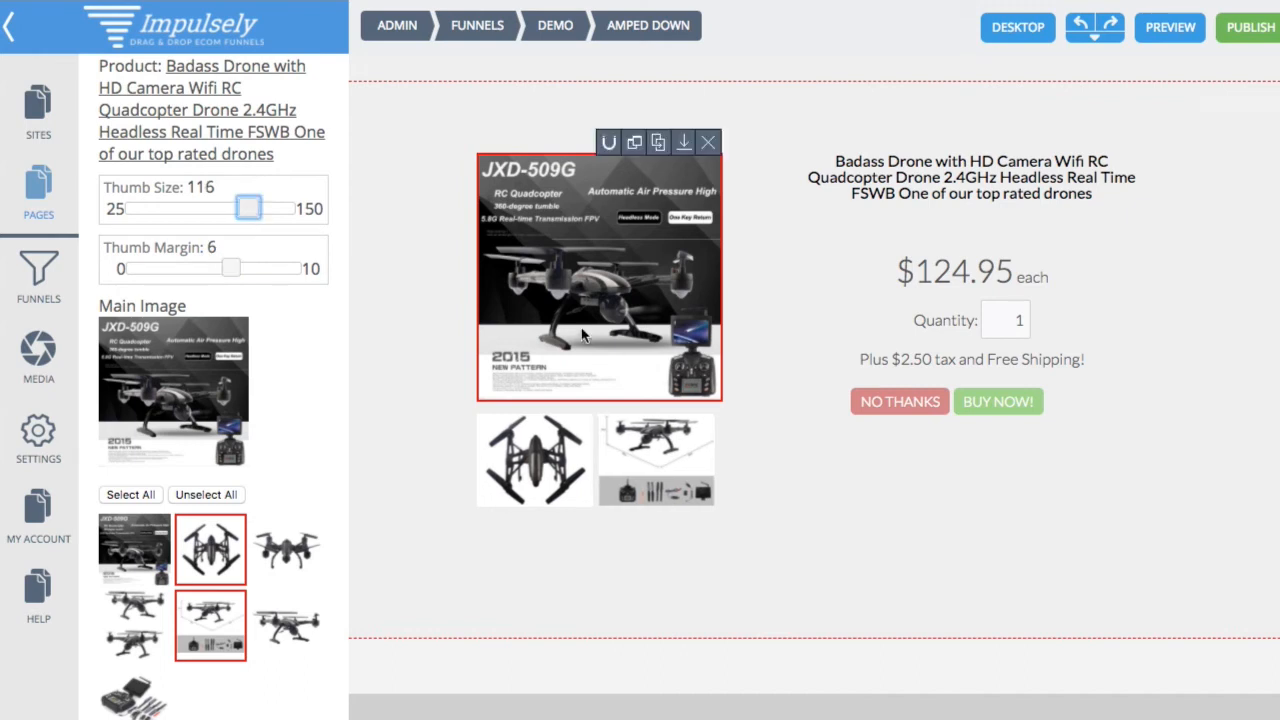
{"action": "left_click", "coordinate": [943, 500]}
{"action": "scroll", "coordinate": [755, 234], "scroll_direction": "up", "scroll_amount": 1}
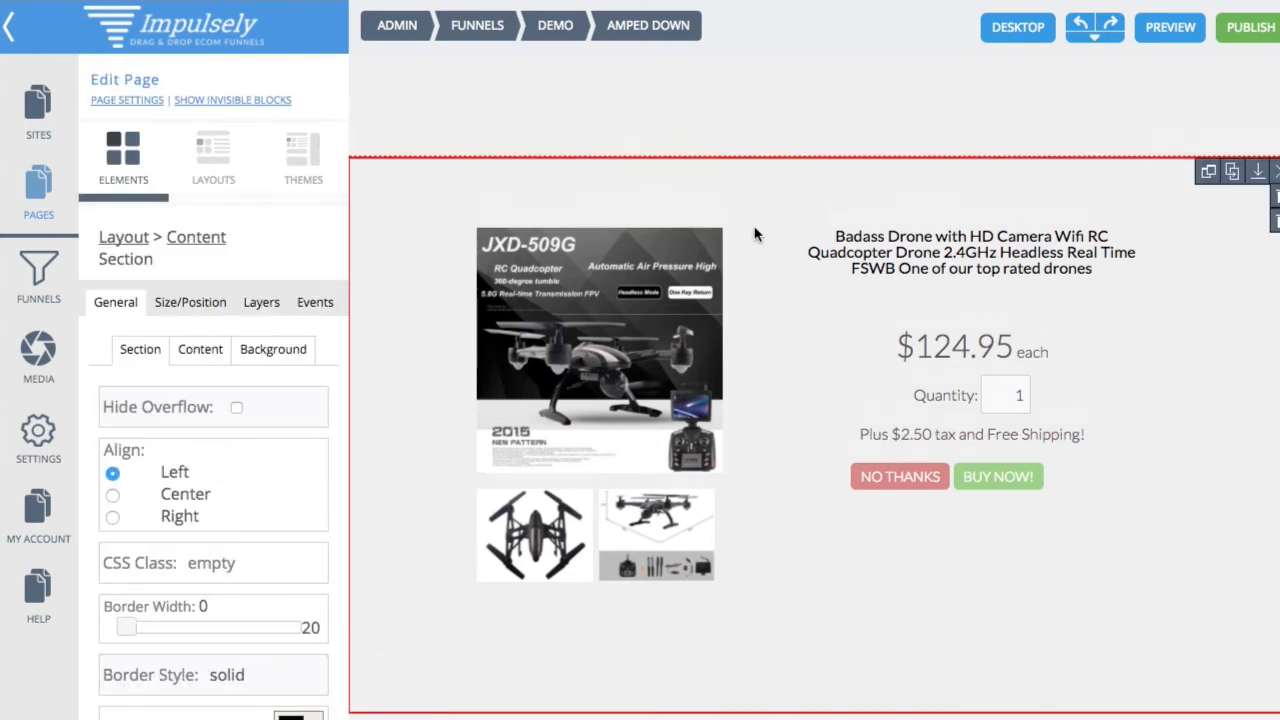
{"action": "scroll", "coordinate": [755, 234], "scroll_direction": "down", "scroll_amount": 1}
{"action": "scroll", "coordinate": [755, 234], "scroll_direction": "up", "scroll_amount": 1}
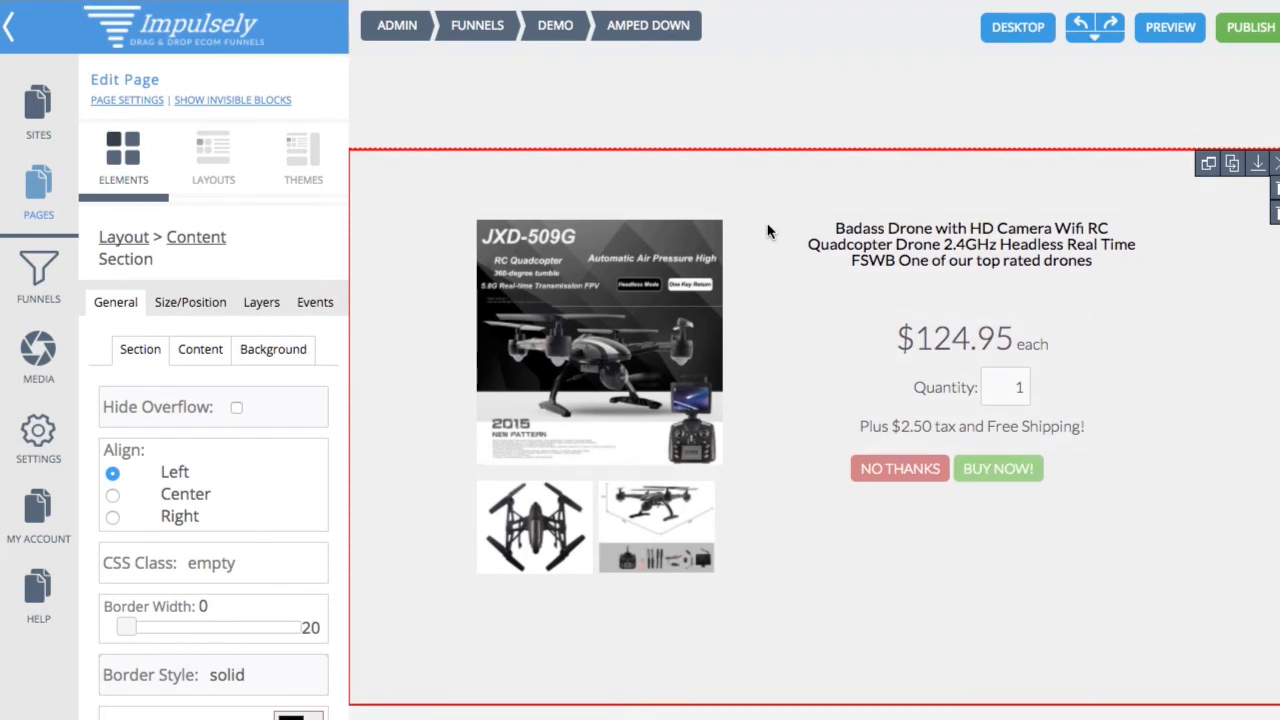
Step: Publish the "amped down" page
{"action": "left_click", "coordinate": [1242, 32]}
{"action": "left_click", "coordinate": [670, 413]}
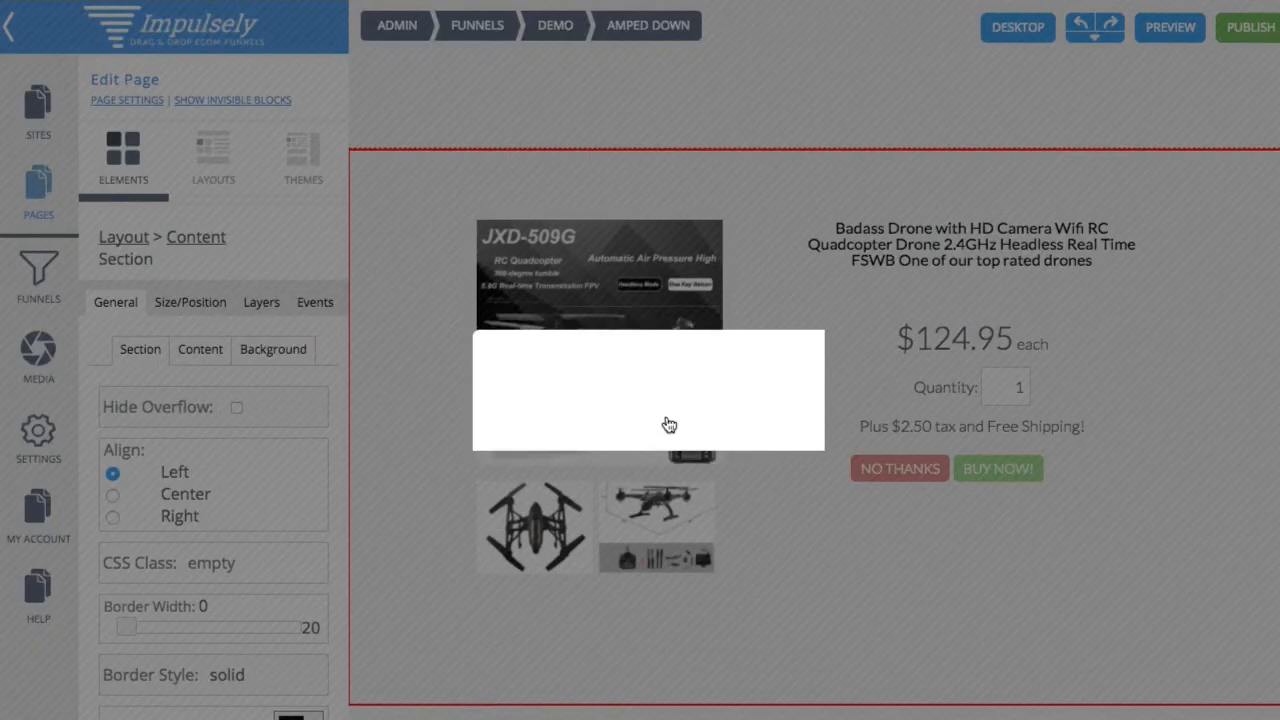
{"action": "left_click", "coordinate": [674, 402]}
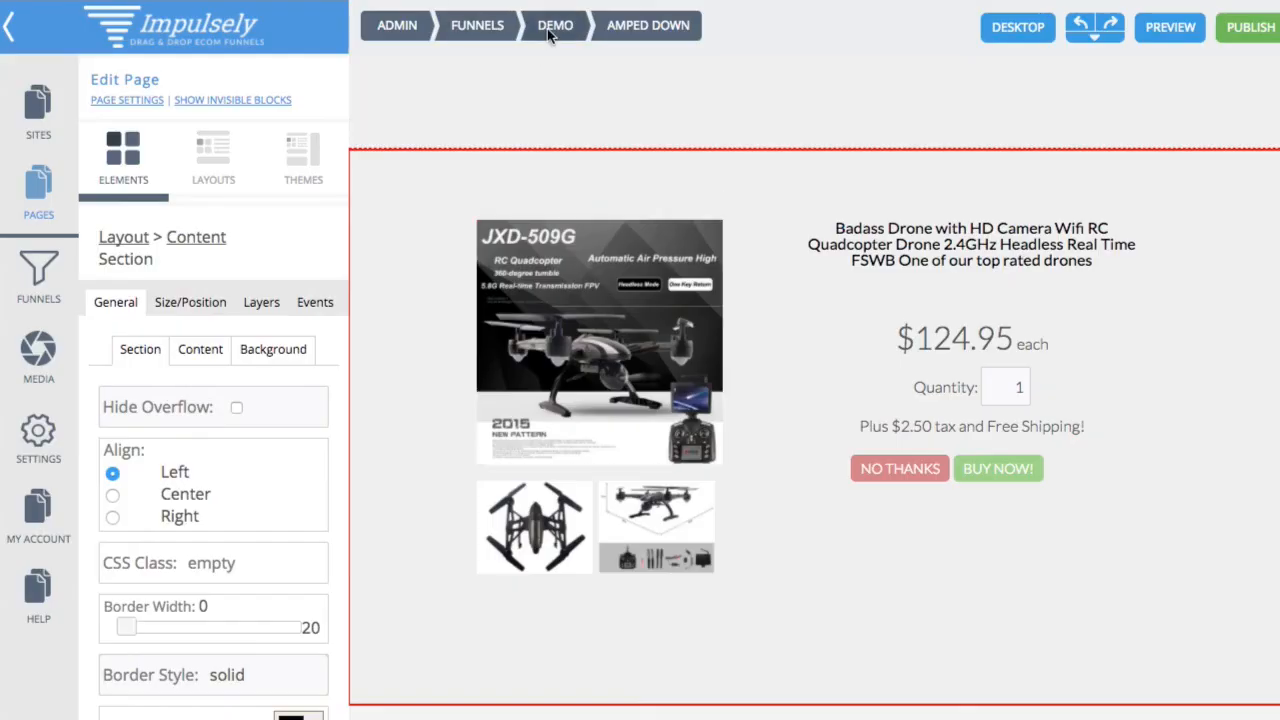
Step: Return to the Demo funnel and connect the red output of "amped 1" to the input of "amped down"
{"action": "left_click", "coordinate": [548, 33]}
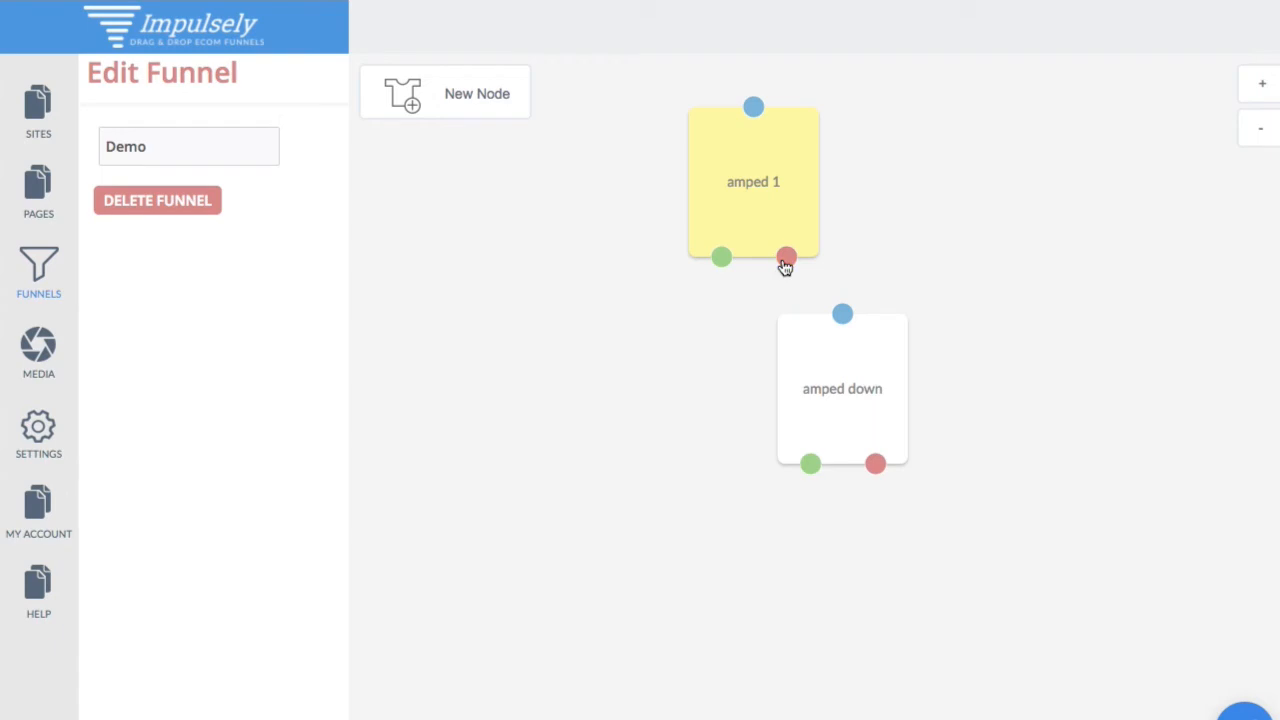
{"action": "left_click_drag", "start_coordinate": [787, 258], "coordinate": [847, 326]}
Step: Open the "amped 1" page for editing and test No Thanks in a preview of its published version
{"action": "left_click", "coordinate": [766, 180]}
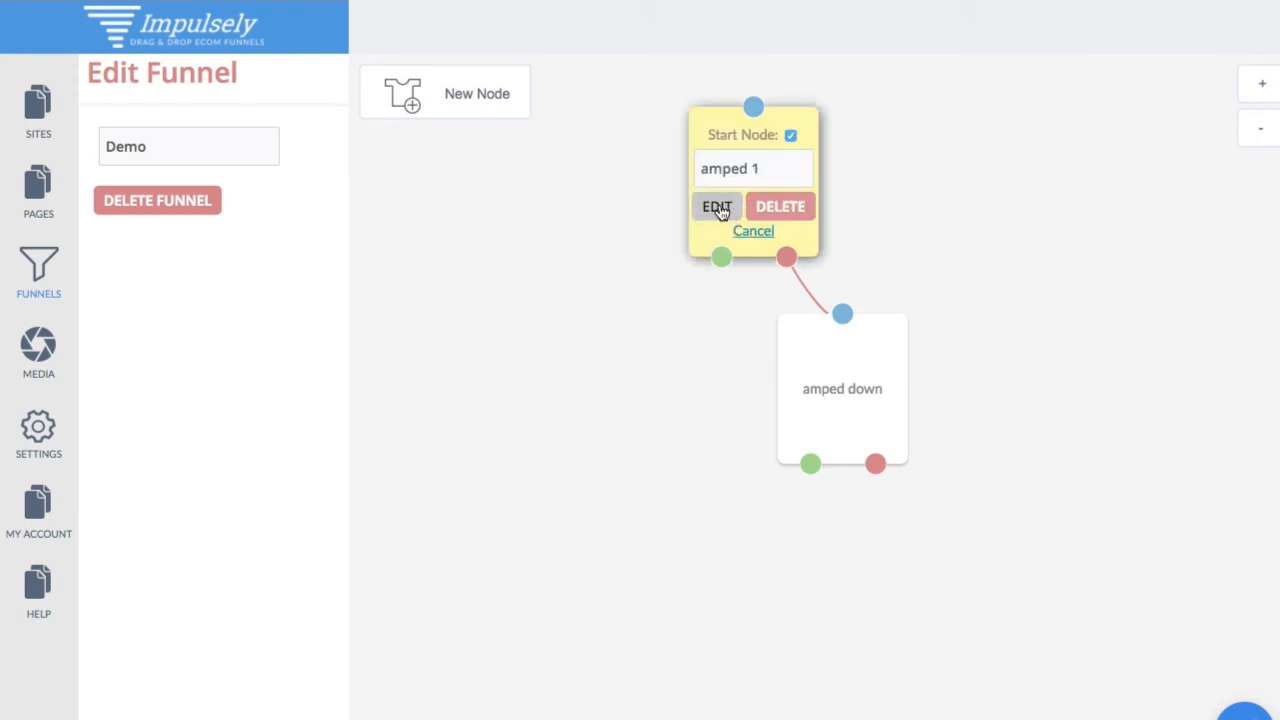
{"action": "left_click", "coordinate": [718, 208]}
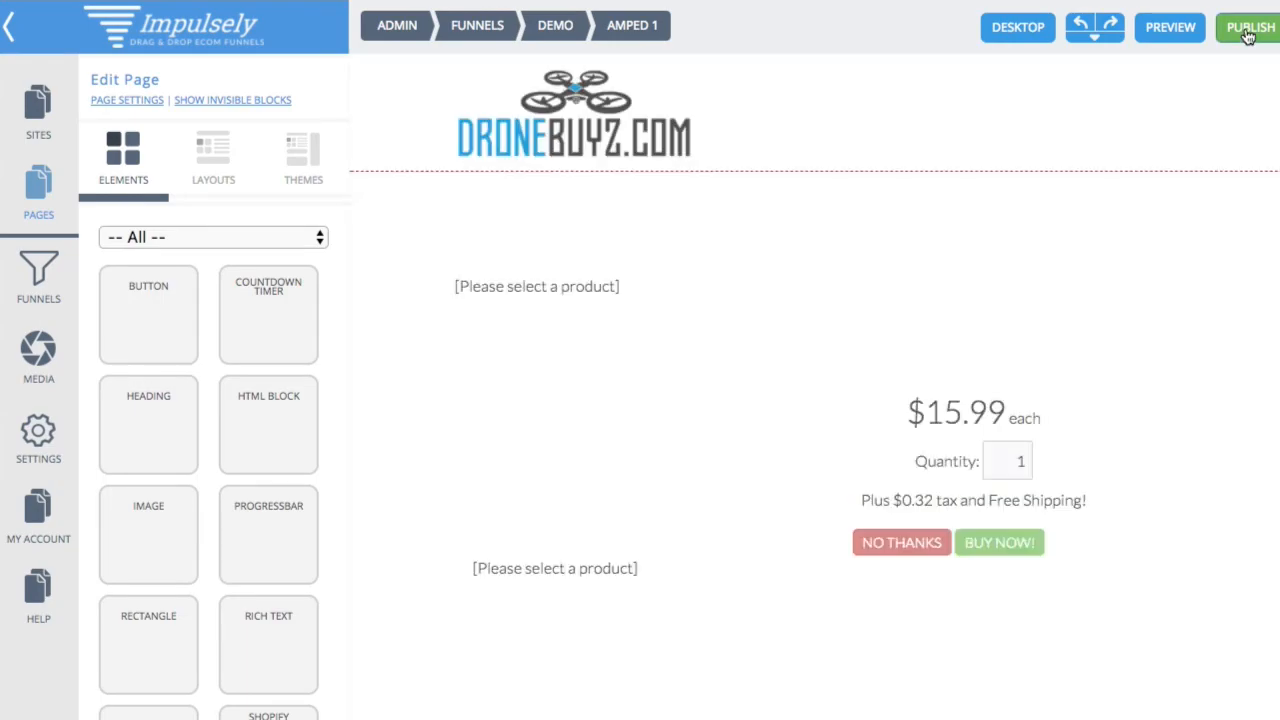
{"action": "left_click", "coordinate": [1198, 37]}
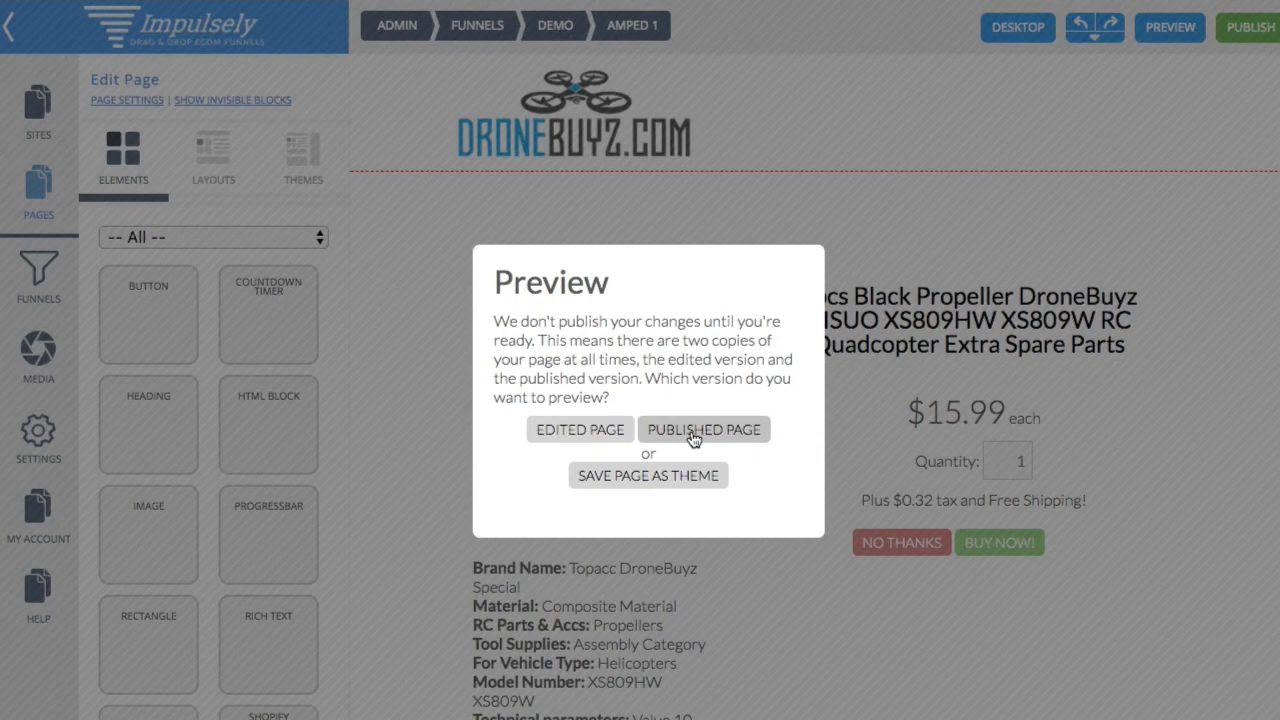
{"action": "left_click", "coordinate": [693, 432]}
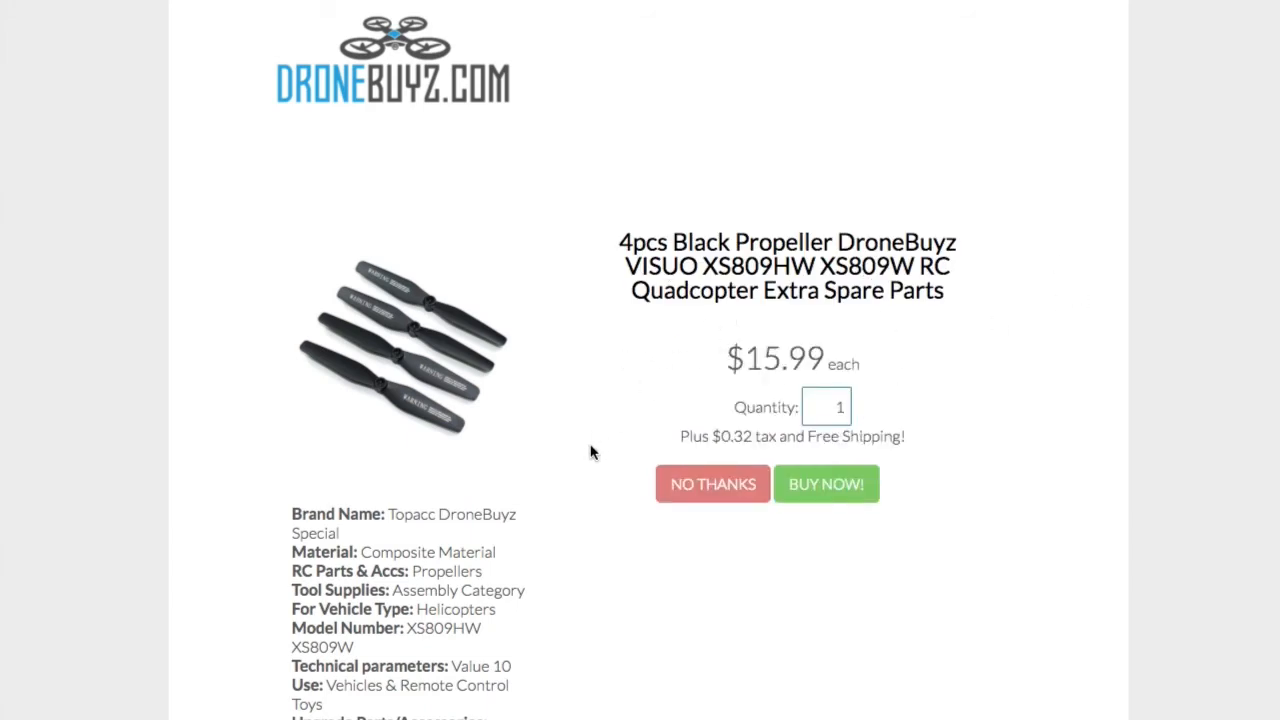
{"action": "left_click", "coordinate": [726, 490]}
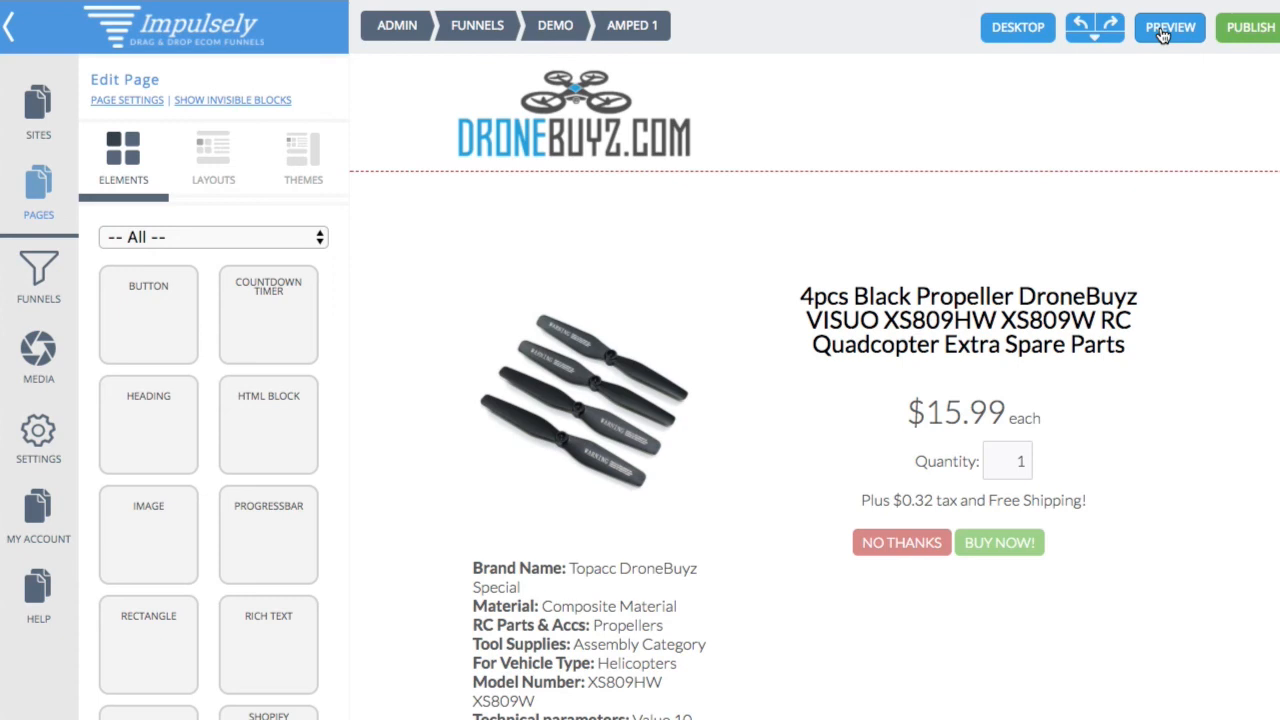
Step: Publish the "amped 1" page again
{"action": "left_click", "coordinate": [1248, 28]}
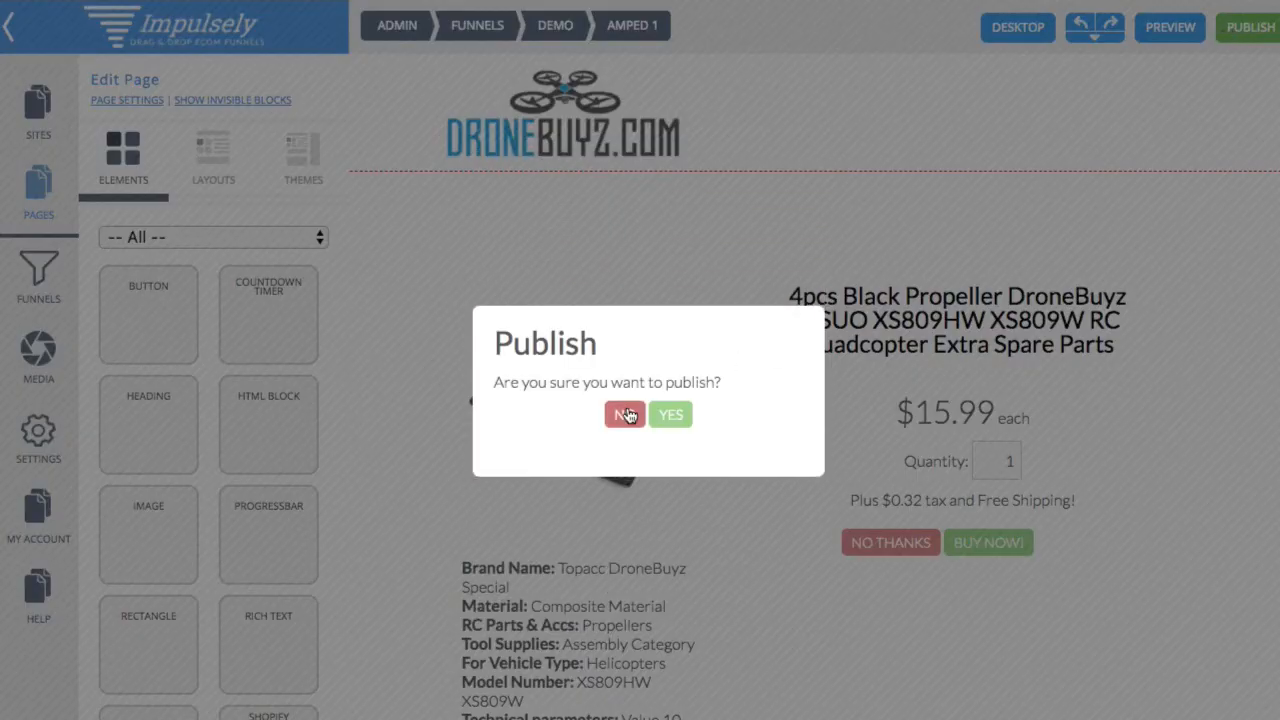
{"action": "left_click", "coordinate": [670, 414]}
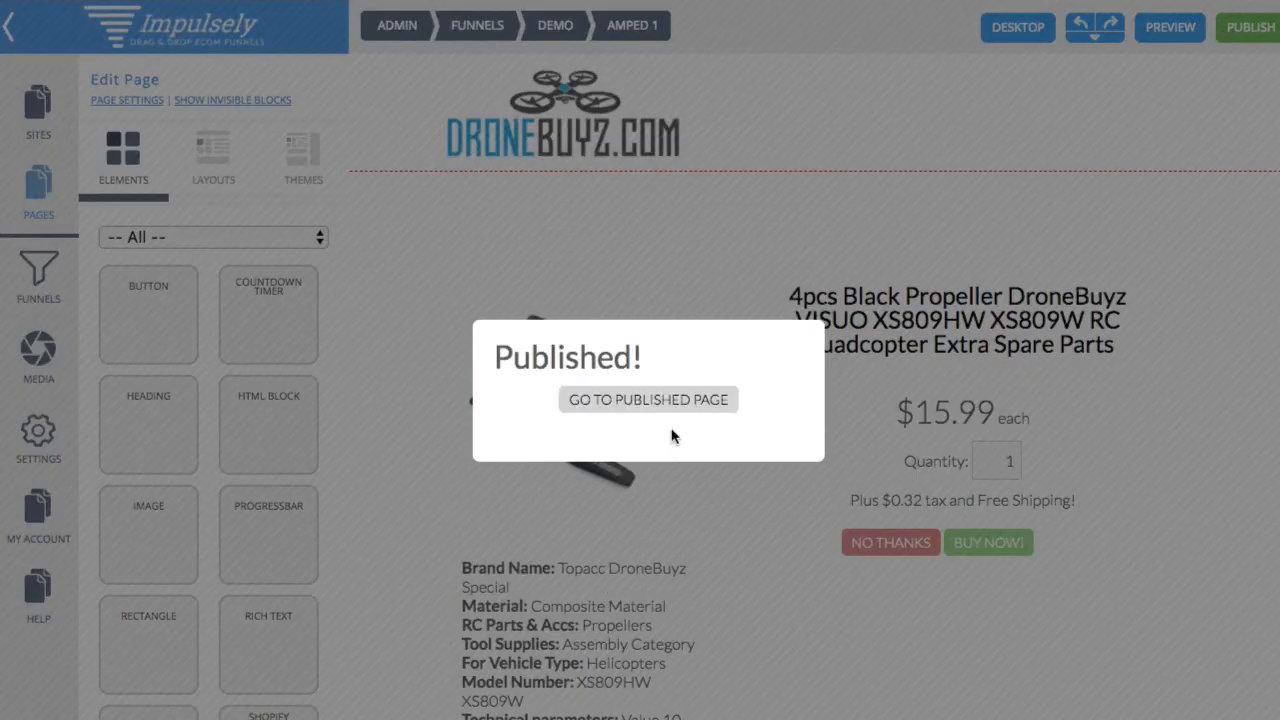
{"action": "left_click", "coordinate": [1118, 152]}
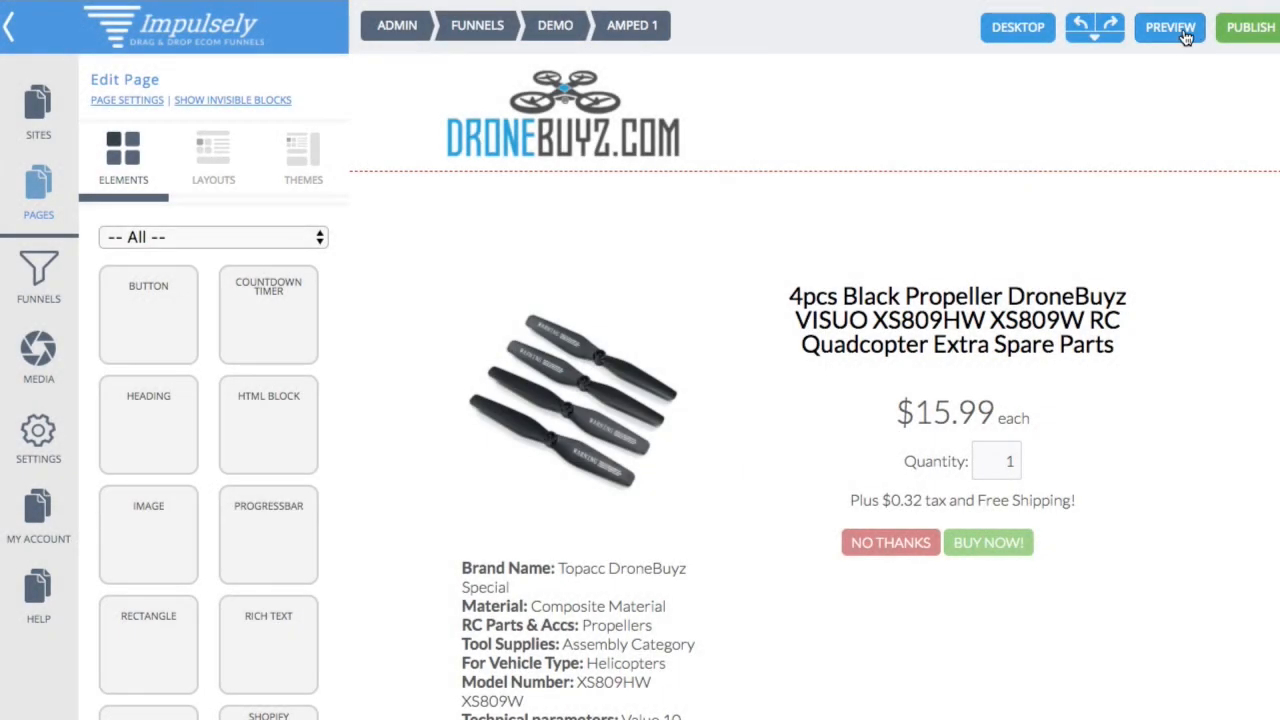
Step: Save the "amped 1" page as a theme named "Amped"
{"action": "left_click", "coordinate": [1185, 37]}
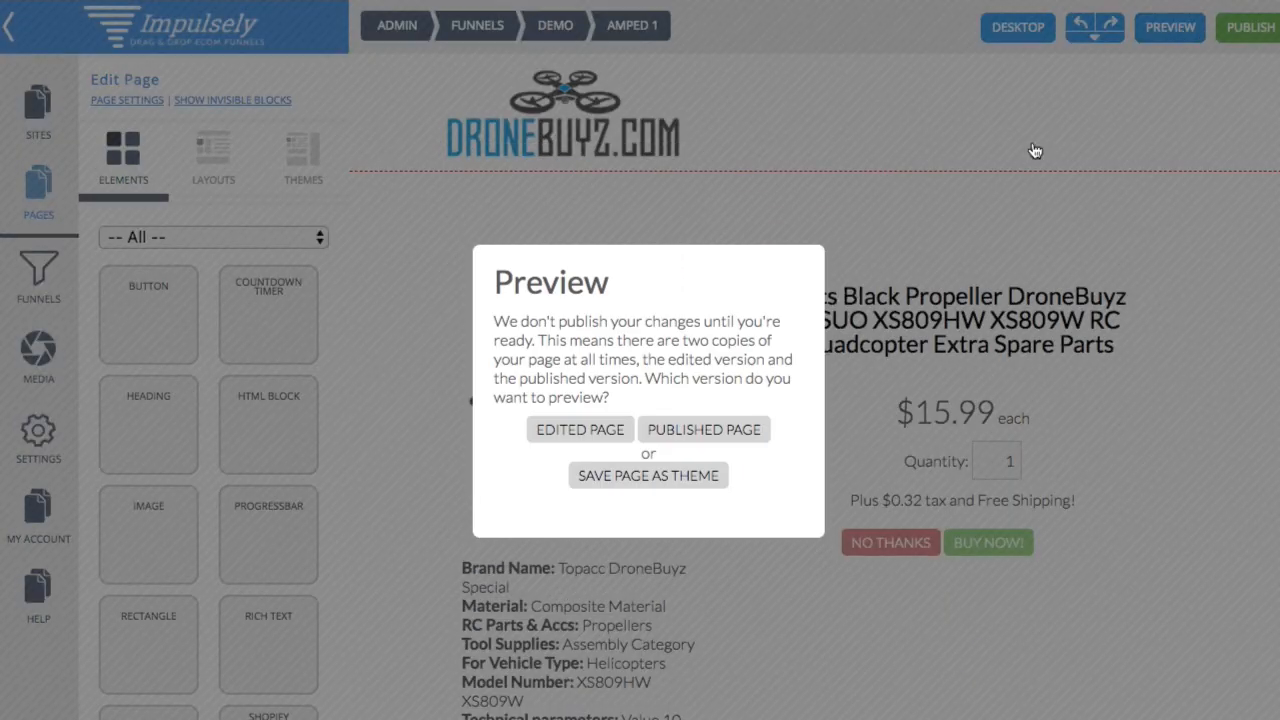
{"action": "left_click", "coordinate": [636, 478]}
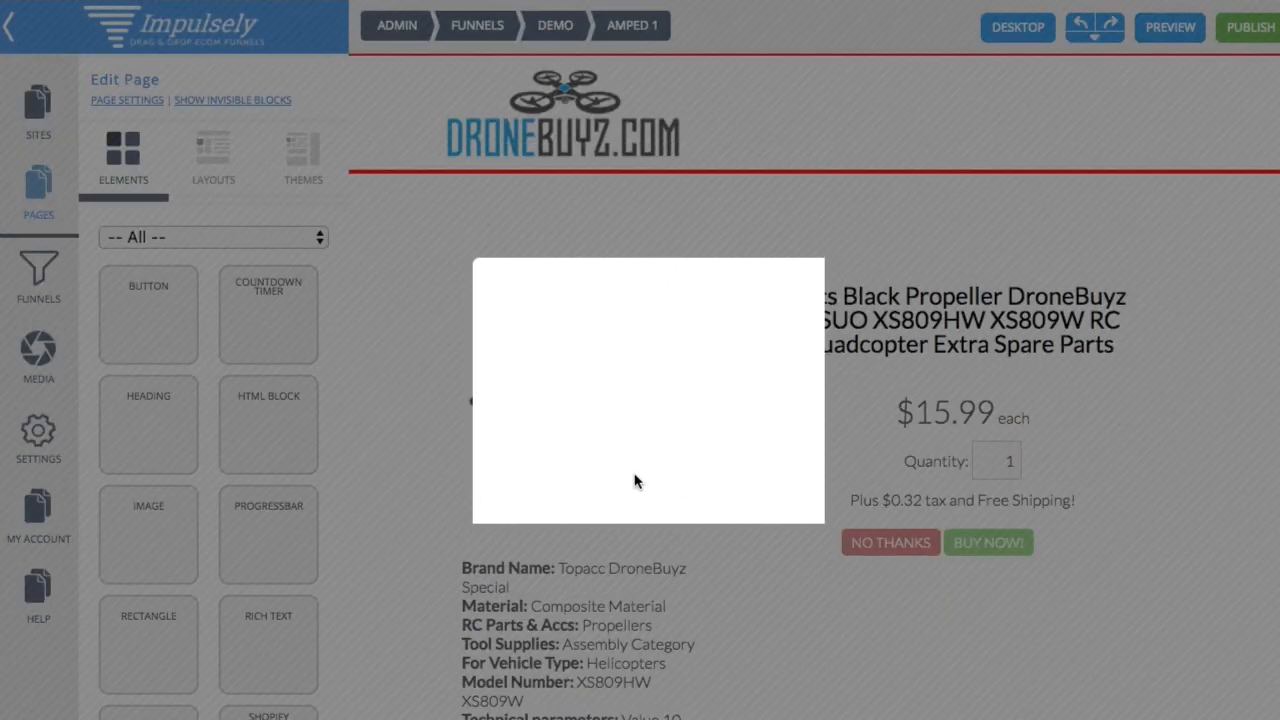
{"action": "left_click", "coordinate": [599, 349]}
{"action": "type", "text": "Amped"}
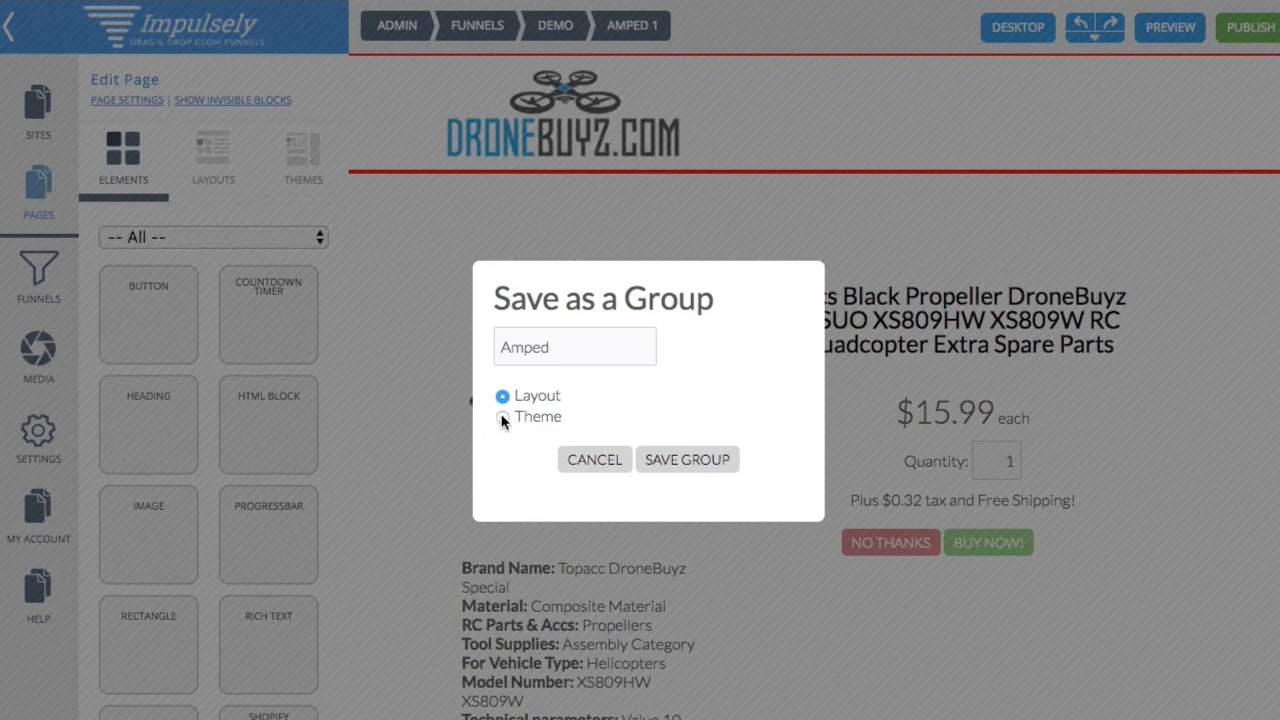
{"action": "left_click", "coordinate": [503, 418]}
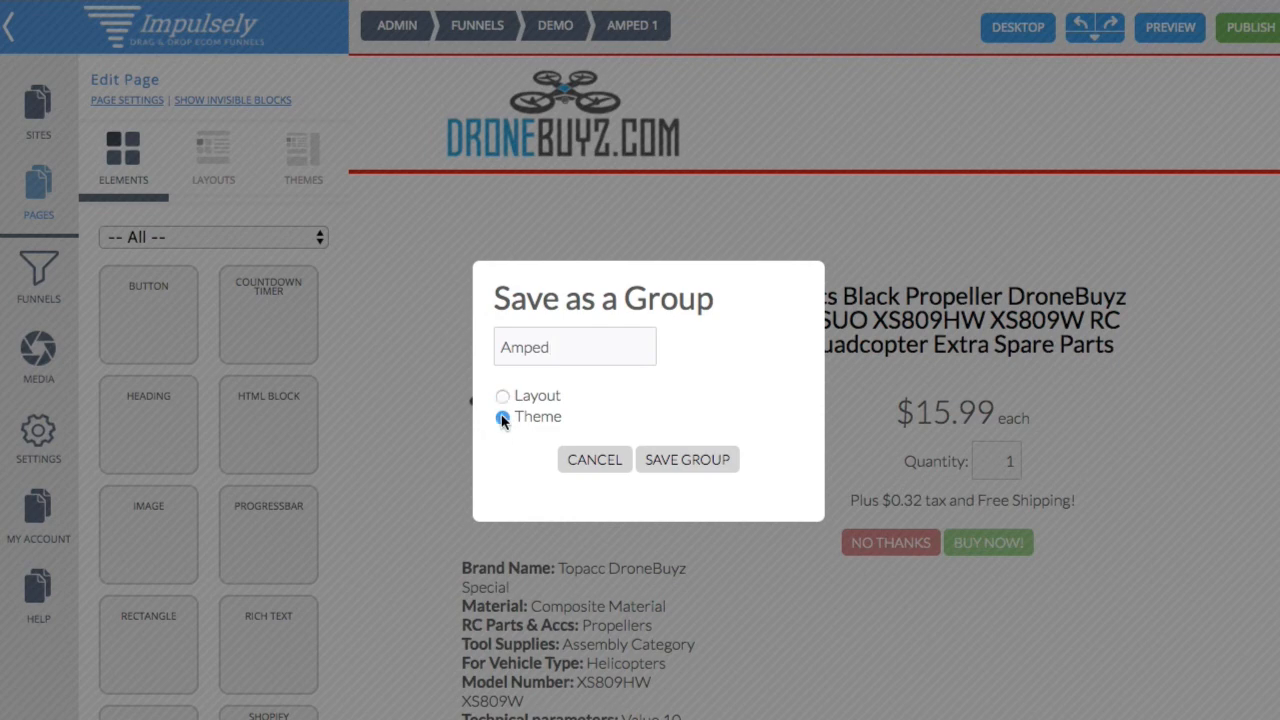
{"action": "left_click", "coordinate": [663, 462]}
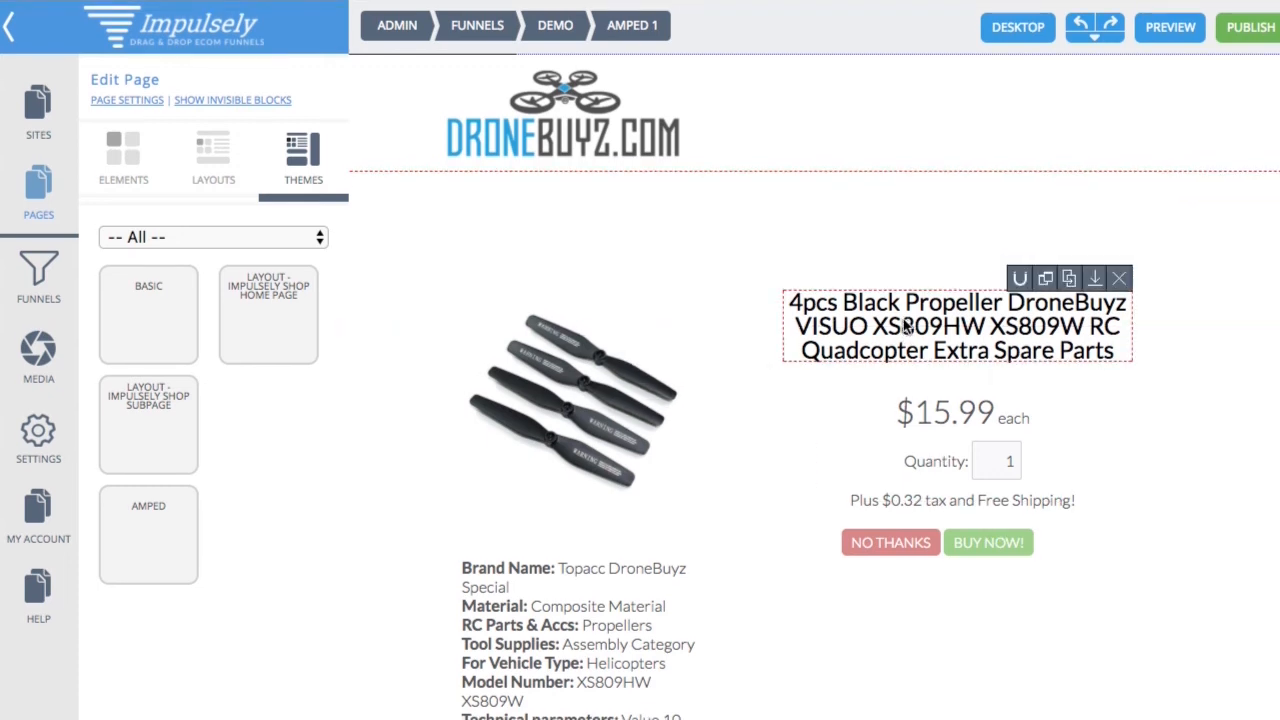
Step: Examine the page's product sections and compare the saved layouts with the available themes, including Amped
{"action": "left_click", "coordinate": [980, 328]}
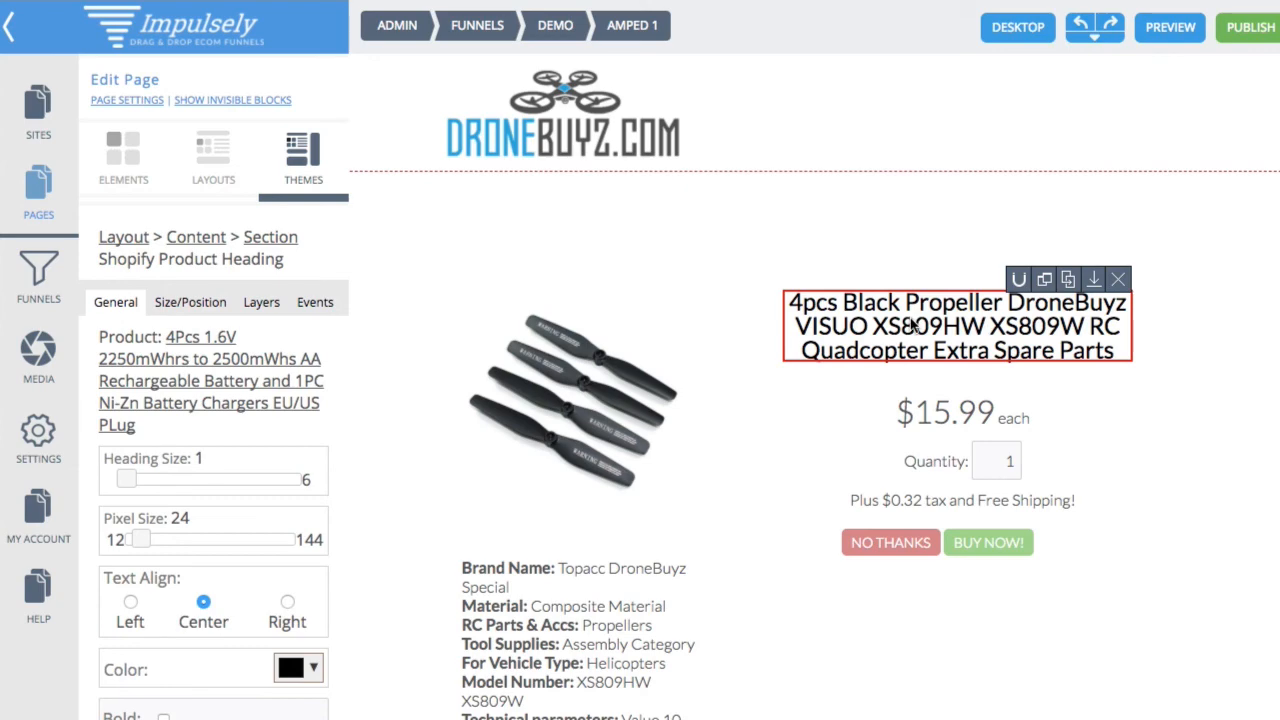
{"action": "scroll", "coordinate": [930, 390], "scroll_direction": "down", "scroll_amount": 5}
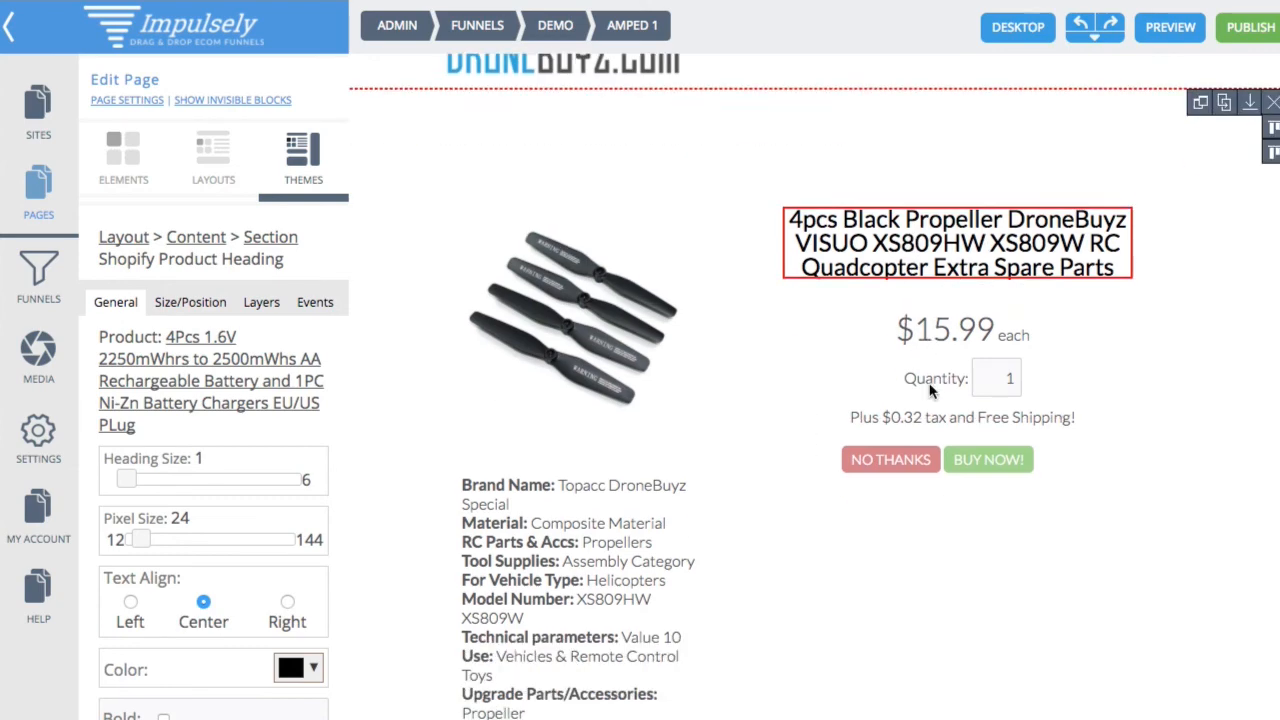
{"action": "scroll", "coordinate": [930, 390], "scroll_direction": "up", "scroll_amount": 4}
{"action": "scroll", "coordinate": [930, 390], "scroll_direction": "up", "scroll_amount": 1}
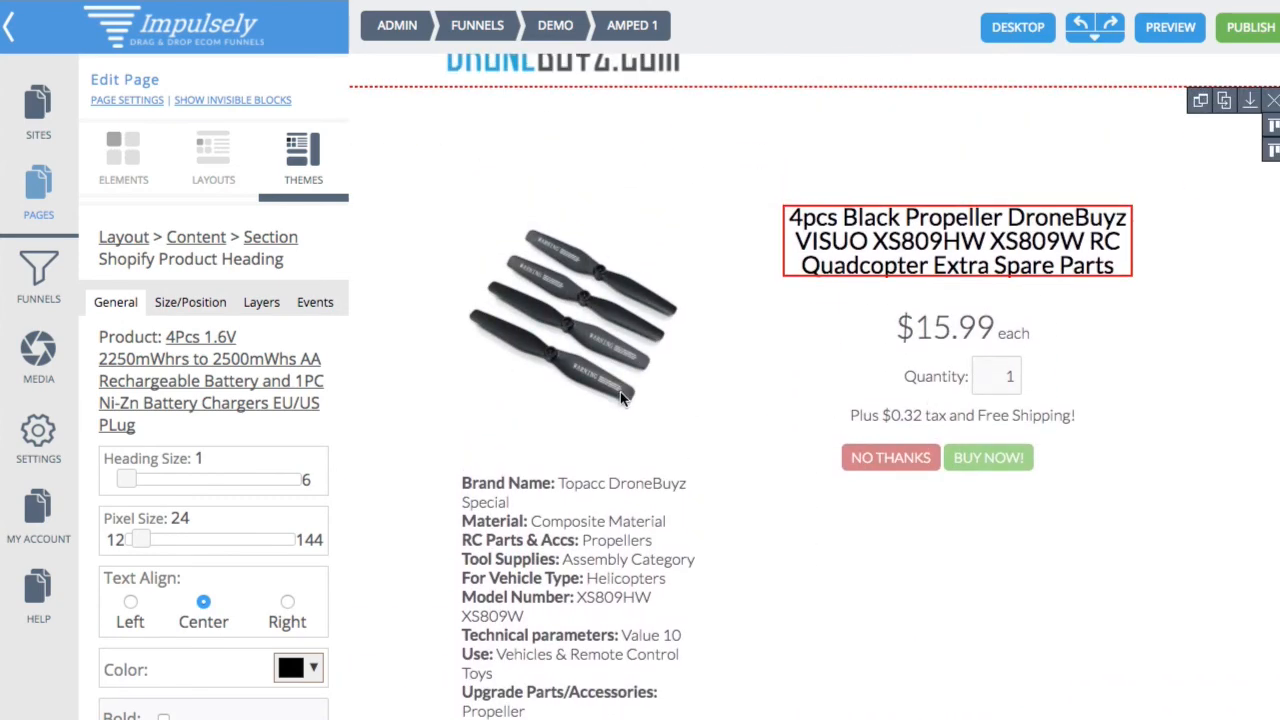
{"action": "left_click", "coordinate": [213, 175]}
{"action": "left_click", "coordinate": [302, 168]}
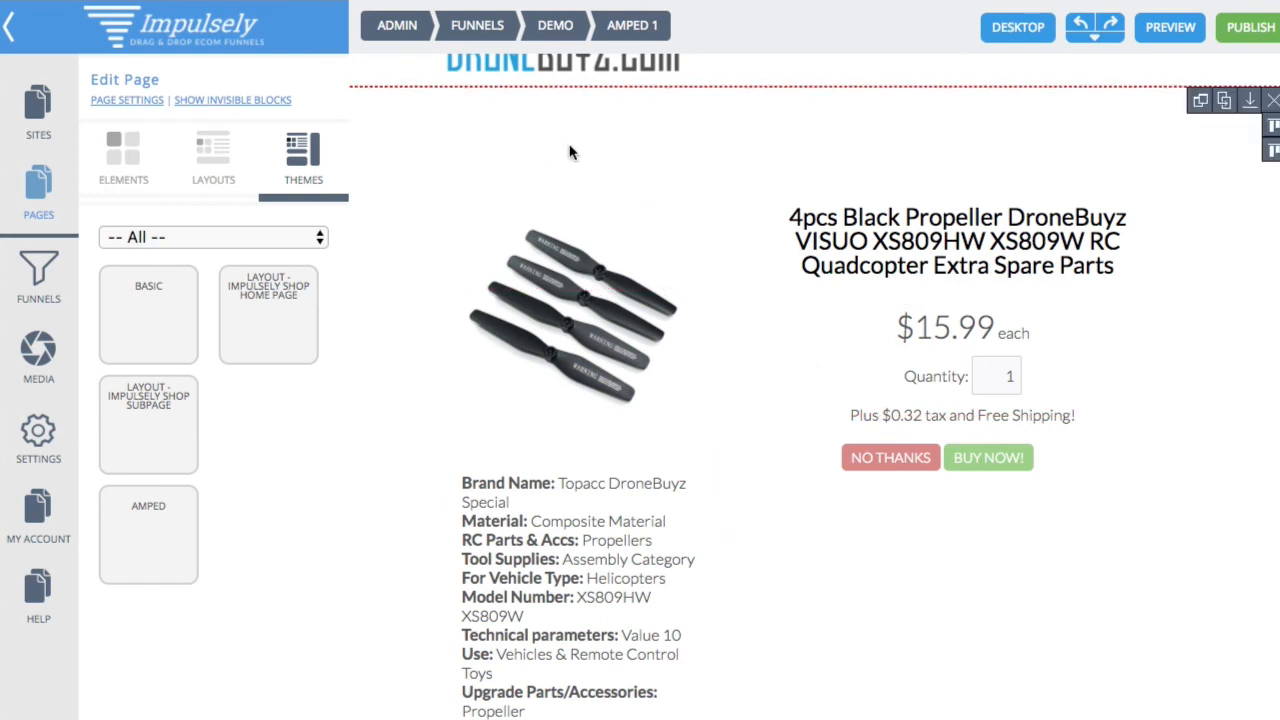
{"action": "left_click", "coordinate": [190, 165]}
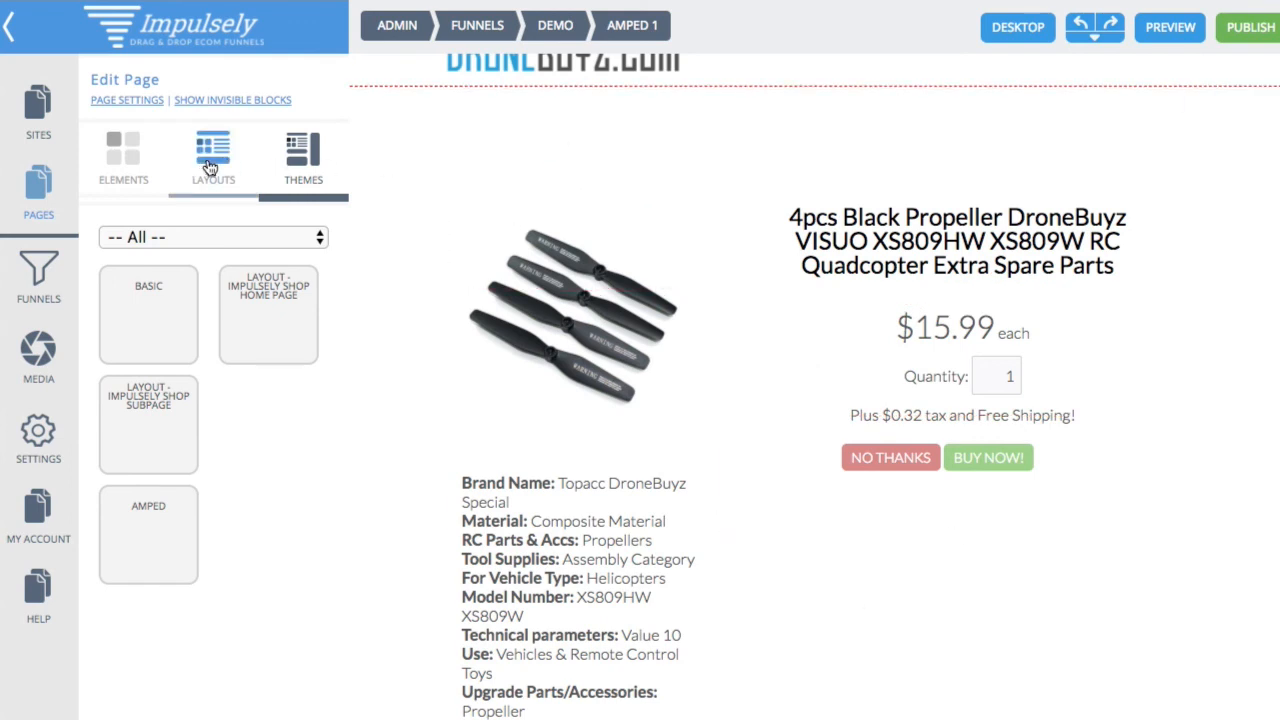
{"action": "left_click", "coordinate": [280, 166]}
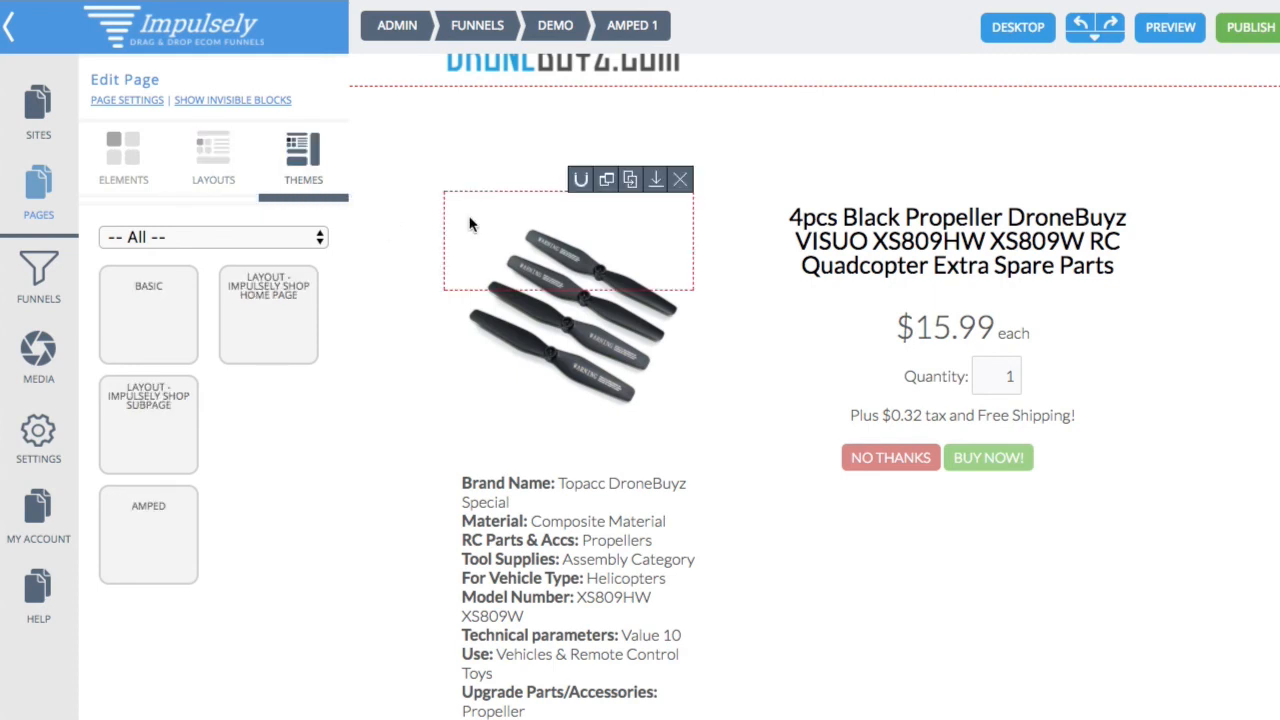
{"action": "scroll", "coordinate": [571, 257], "scroll_direction": "up", "scroll_amount": 1}
{"action": "left_click", "coordinate": [825, 146]}
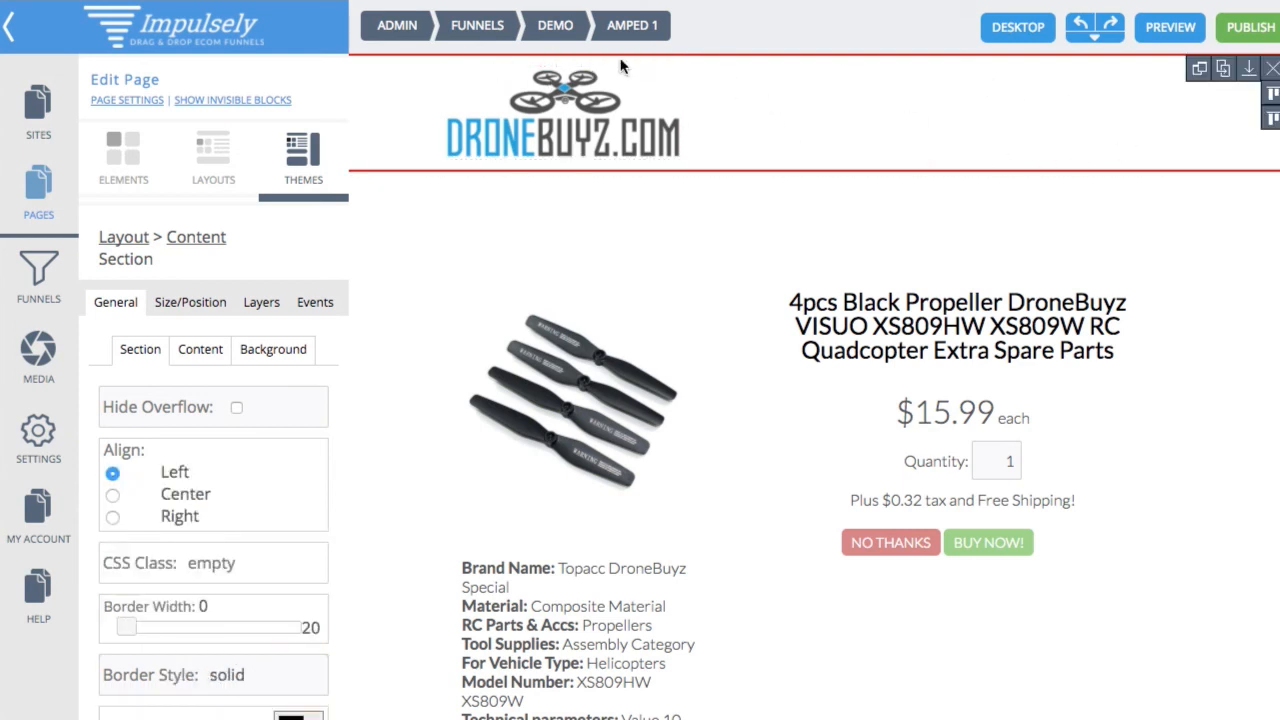
{"action": "left_click", "coordinate": [206, 171]}
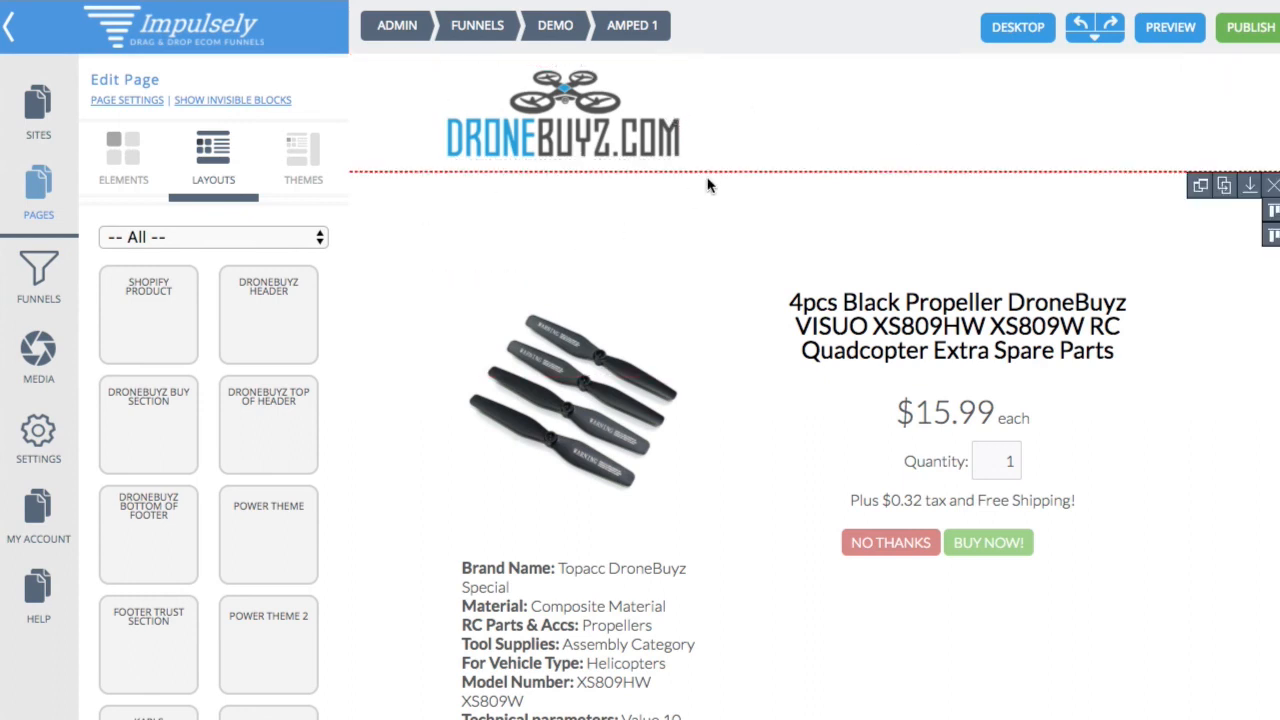
{"action": "left_click", "coordinate": [290, 168]}
{"action": "left_click", "coordinate": [214, 170]}
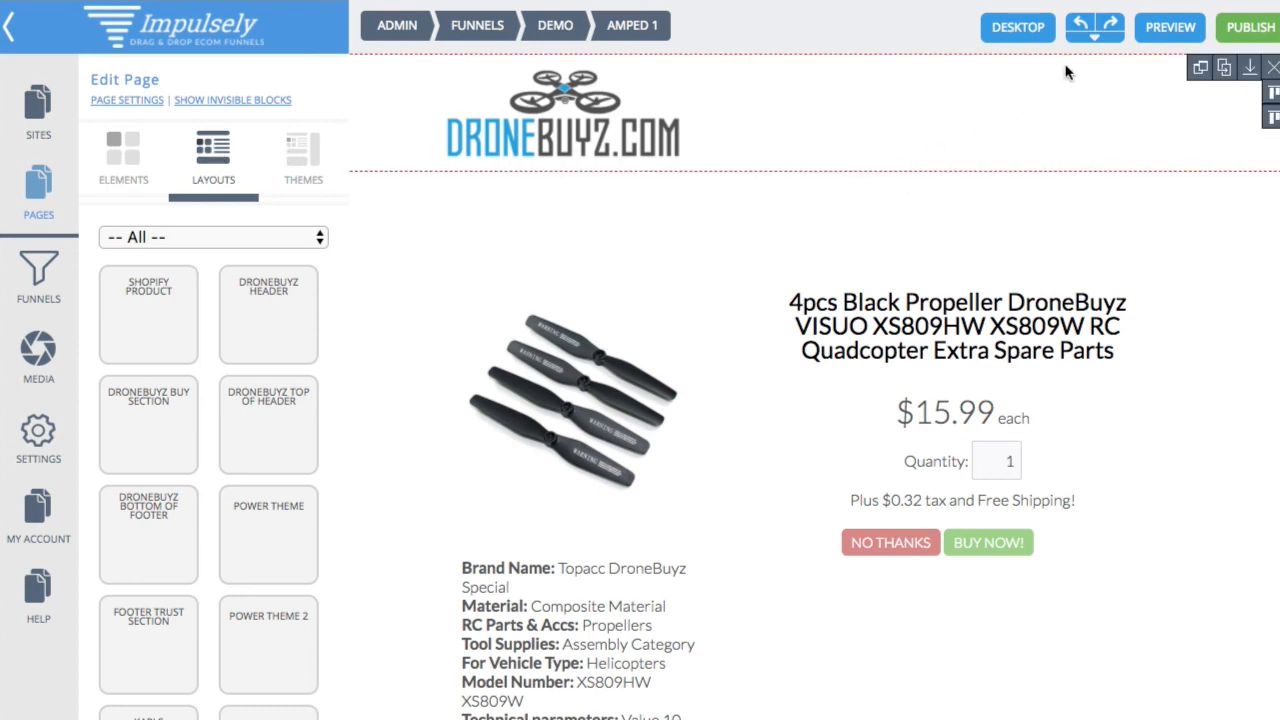
Step: Switch the page to the mobile version and center the DroneBuyz logo within the mobile guides
{"action": "left_click", "coordinate": [1037, 42]}
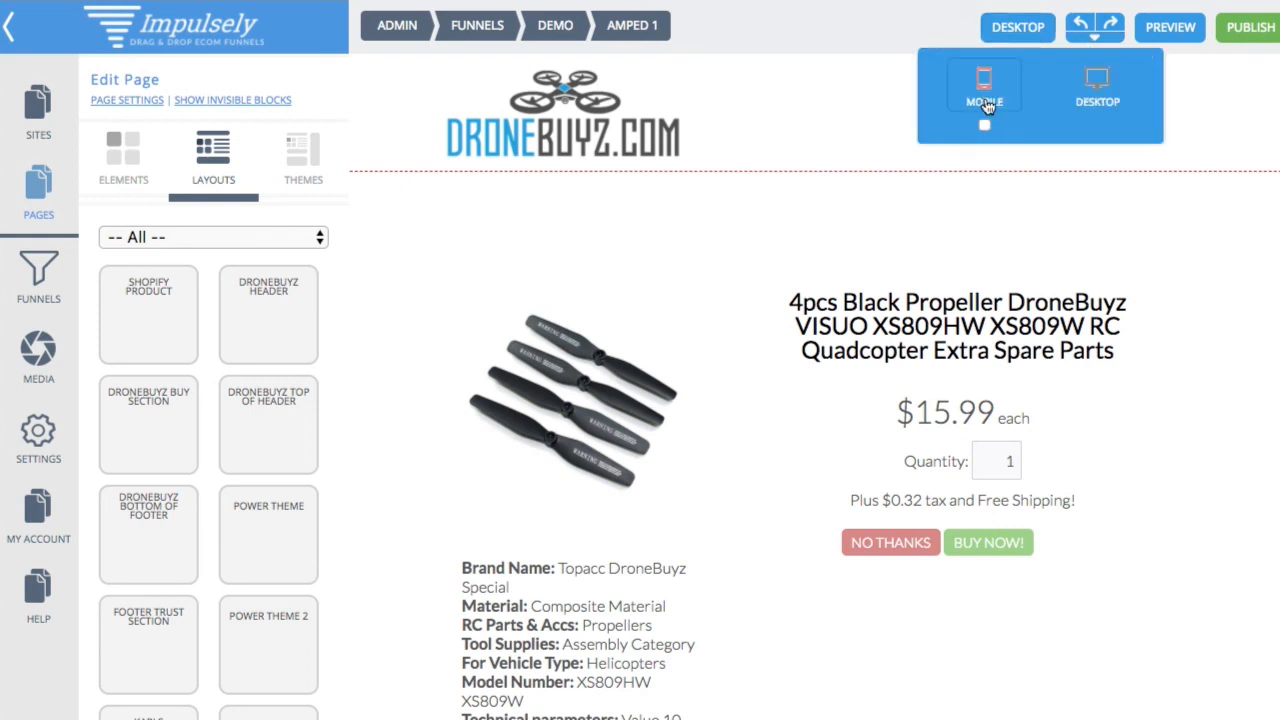
{"action": "left_click", "coordinate": [985, 103]}
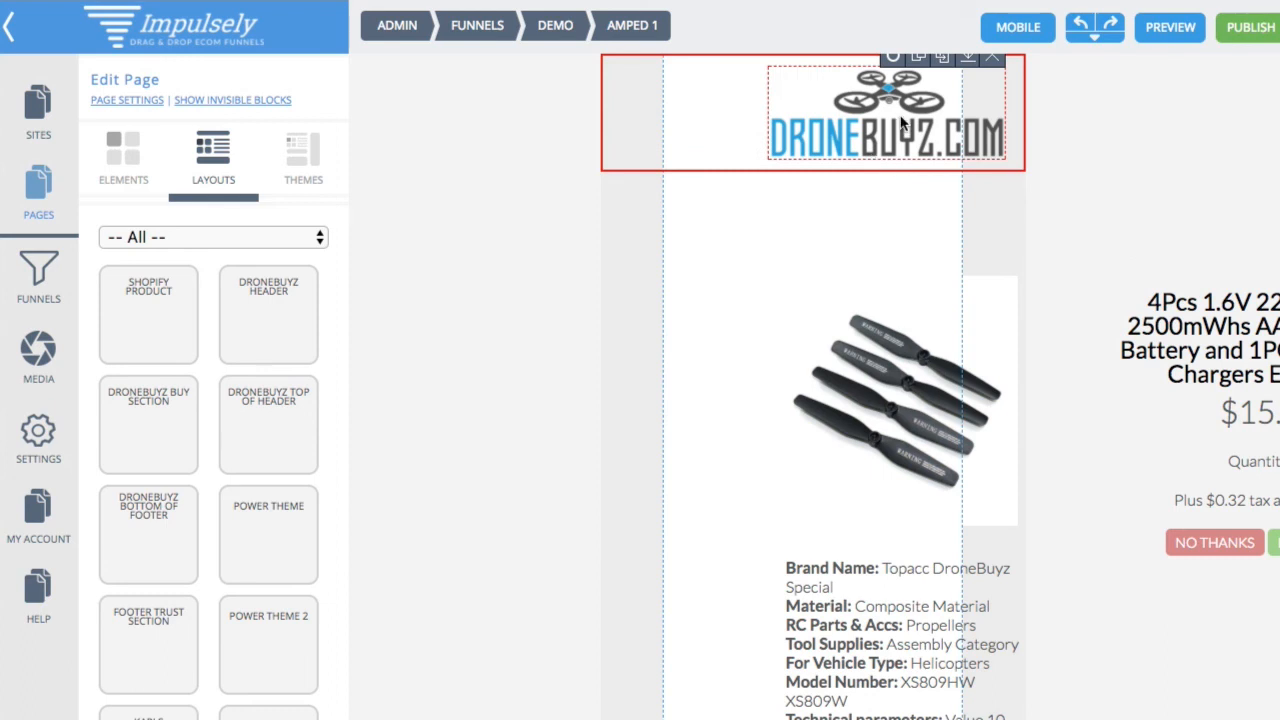
{"action": "left_click_drag", "start_coordinate": [901, 122], "coordinate": [817, 121]}
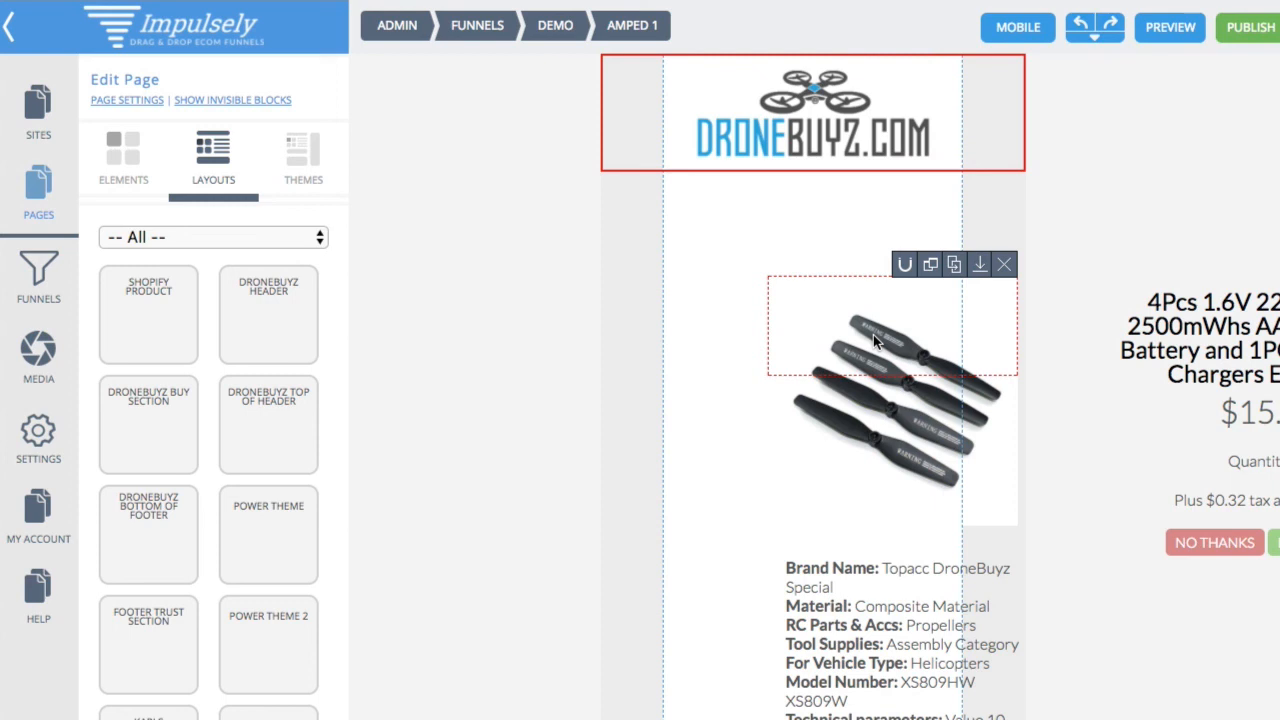
Step: Move the propeller image inside the mobile guides beneath the logo and place the product description well below it
{"action": "left_click_drag", "start_coordinate": [869, 342], "coordinate": [786, 276]}
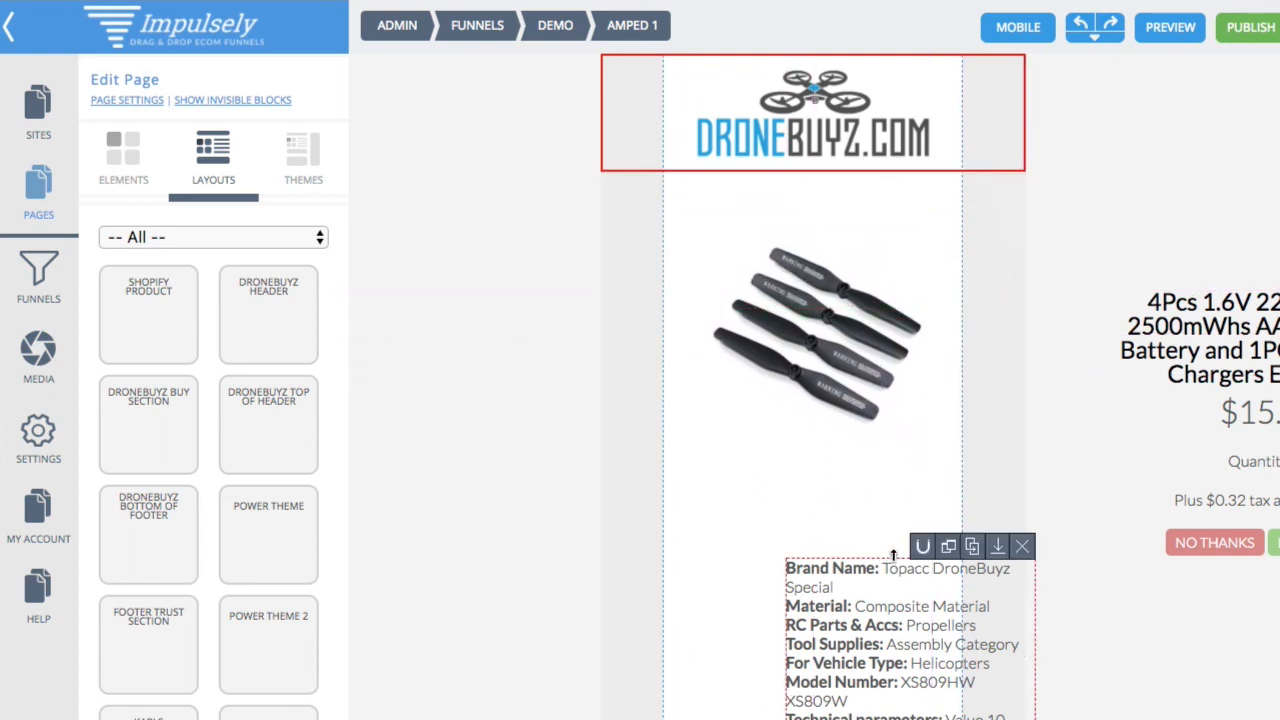
{"action": "left_click_drag", "start_coordinate": [888, 574], "coordinate": [808, 695]}
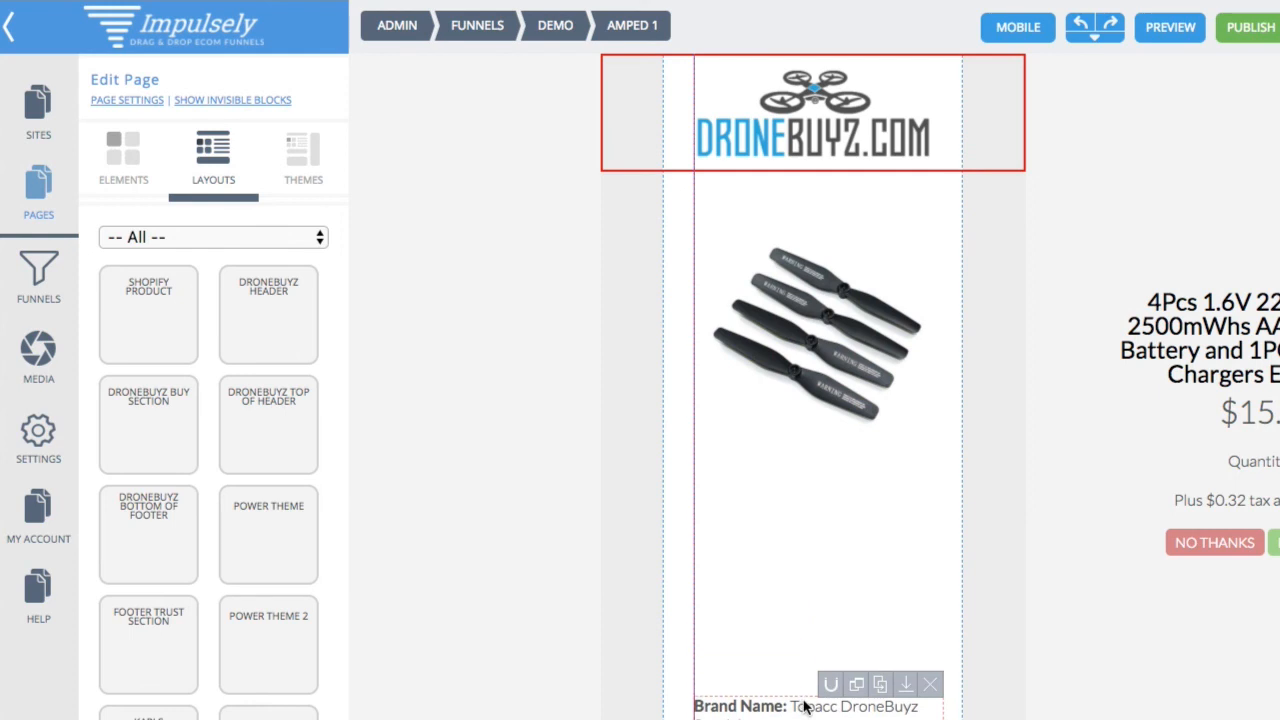
{"action": "scroll", "coordinate": [808, 600], "scroll_direction": "down", "scroll_amount": 4}
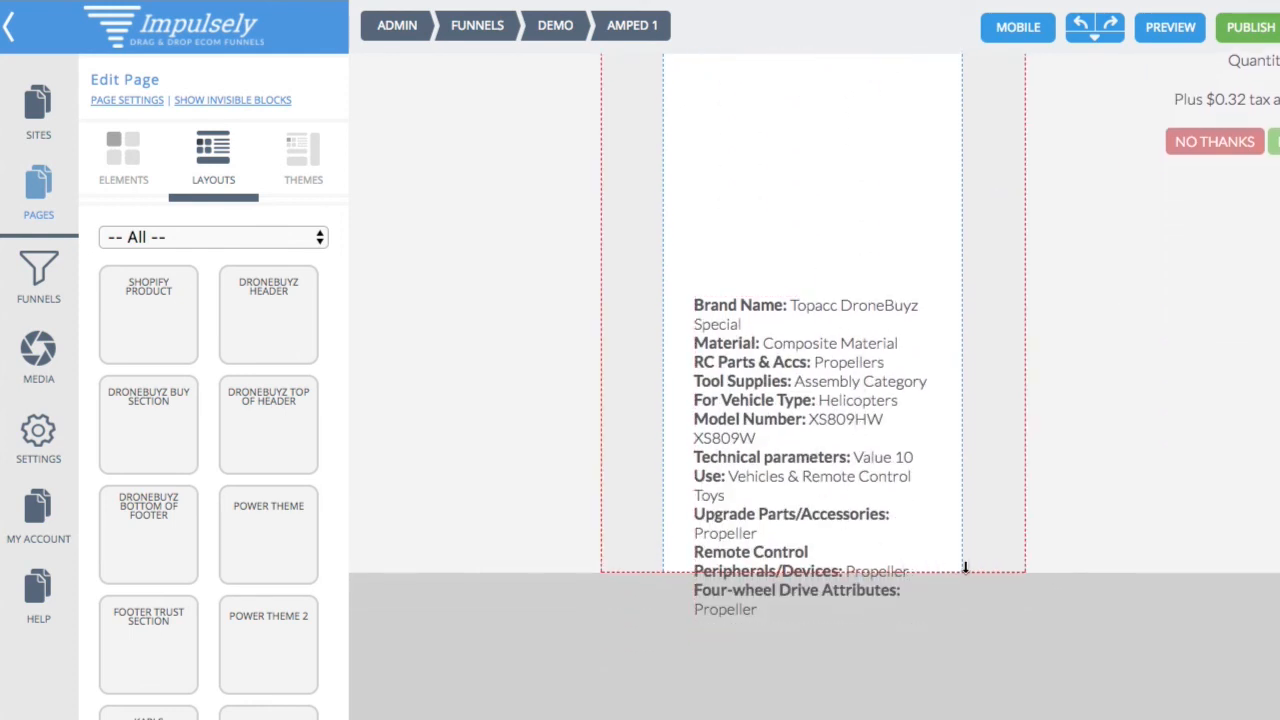
Step: Stack the product heading, propeller image and price and buy block inside the mobile guides, between the logo and the product description
{"action": "scroll", "coordinate": [1006, 217], "scroll_direction": "up", "scroll_amount": 5}
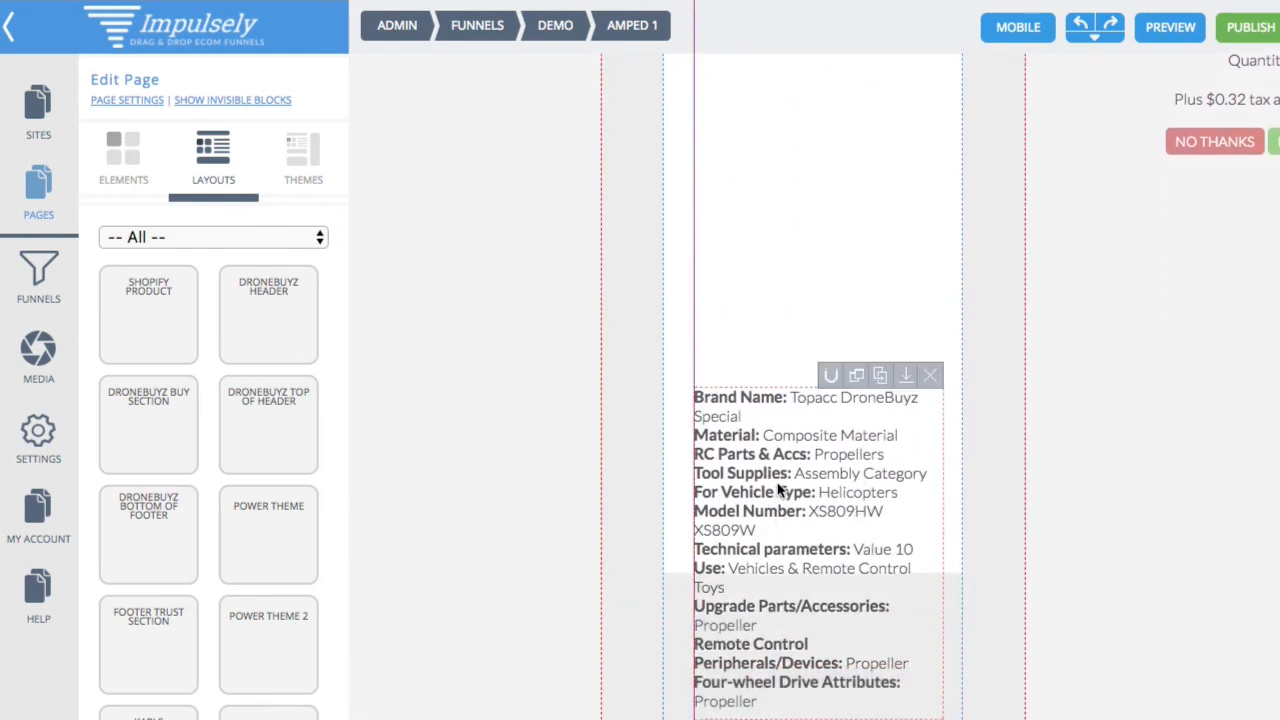
{"action": "left_click_drag", "start_coordinate": [1130, 289], "coordinate": [740, 150]}
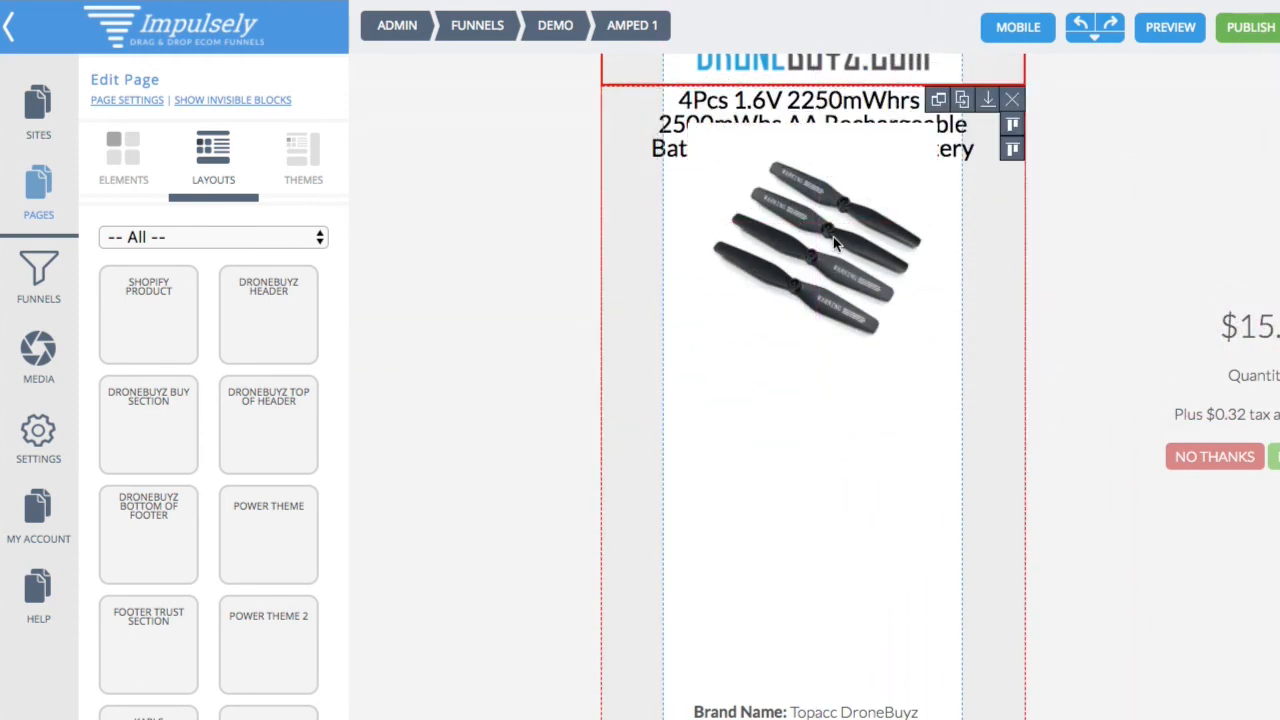
{"action": "left_click", "coordinate": [805, 305]}
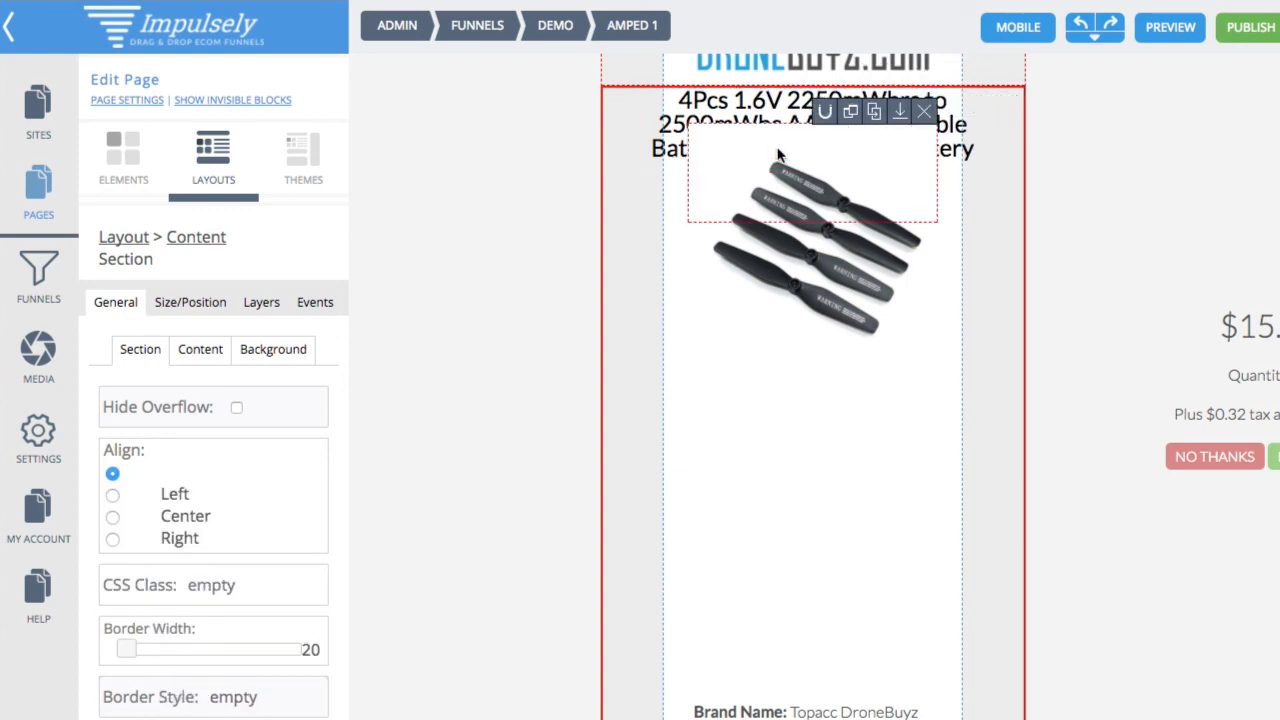
{"action": "left_click_drag", "start_coordinate": [906, 272], "coordinate": [912, 355]}
{"action": "left_click_drag", "start_coordinate": [1228, 372], "coordinate": [812, 543]}
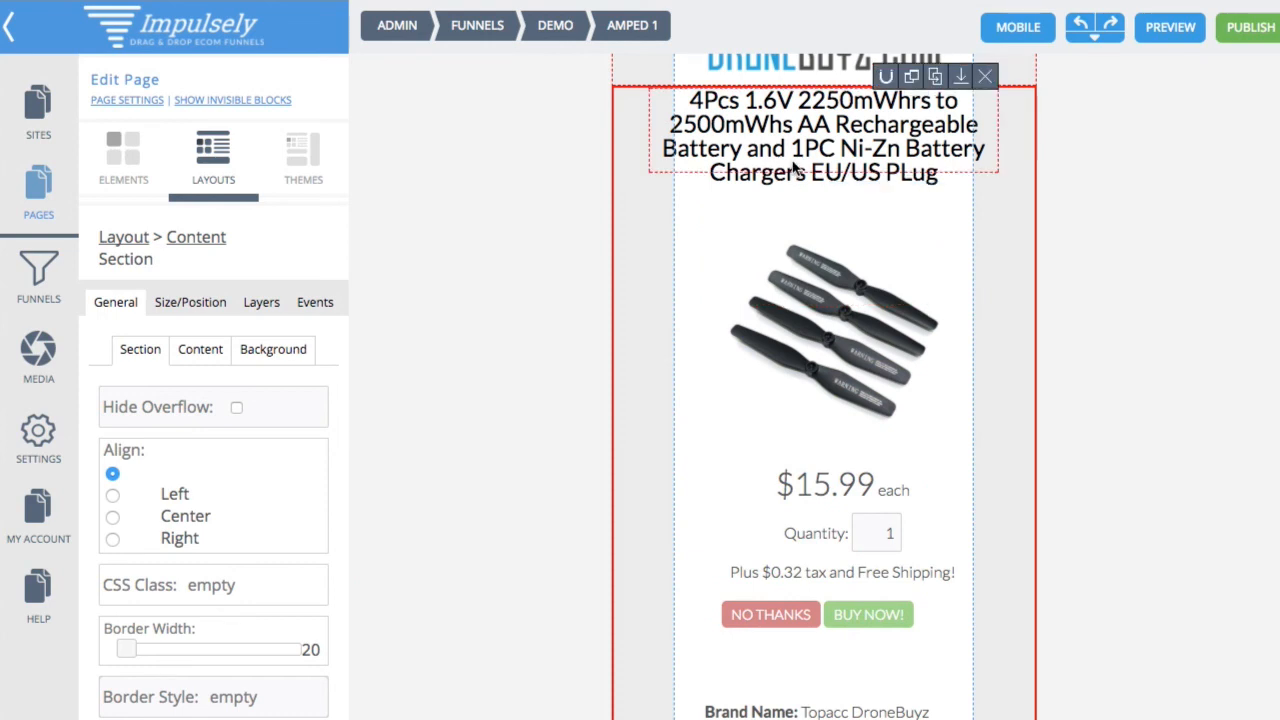
Step: Narrow the product heading to fit within the mobile guides and center it slightly lower, above the propeller image
{"action": "left_click", "coordinate": [990, 135]}
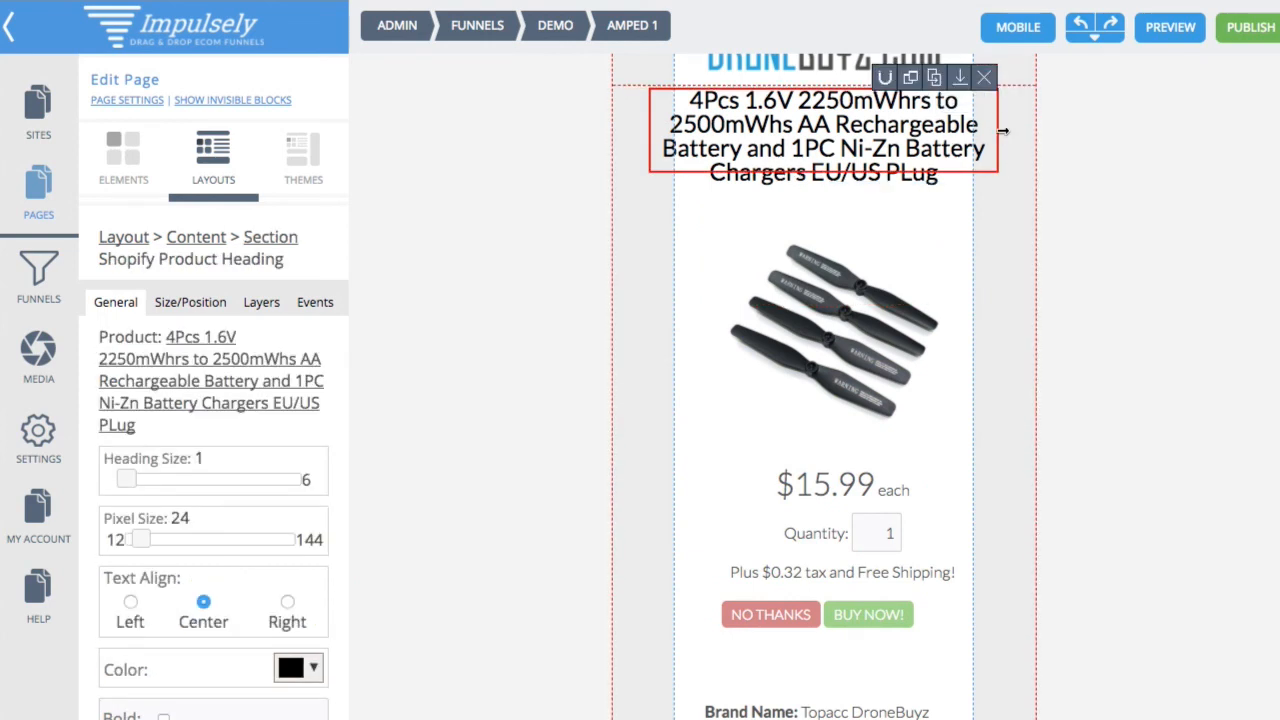
{"action": "left_click_drag", "start_coordinate": [992, 135], "coordinate": [938, 137]}
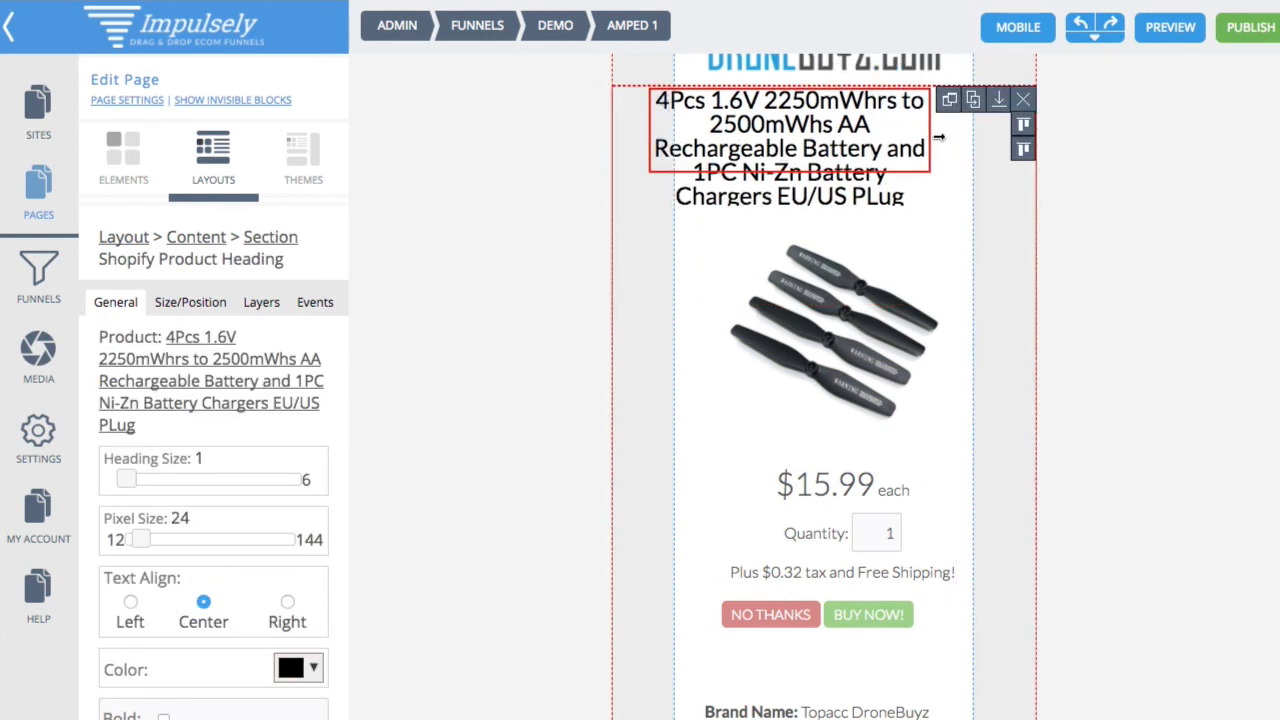
{"action": "left_click_drag", "start_coordinate": [775, 141], "coordinate": [811, 158]}
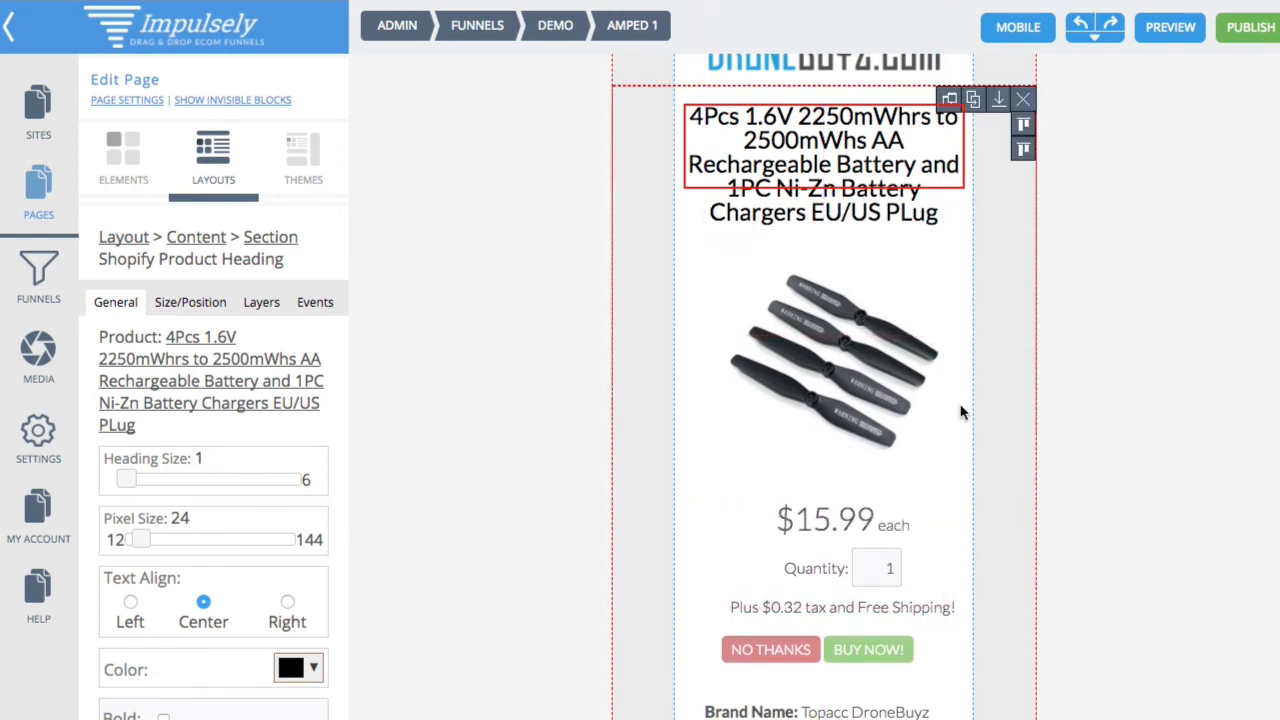
{"action": "scroll", "coordinate": [875, 443], "scroll_direction": "down", "scroll_amount": 3}
{"action": "scroll", "coordinate": [875, 443], "scroll_direction": "down", "scroll_amount": 1}
{"action": "scroll", "coordinate": [875, 443], "scroll_direction": "up", "scroll_amount": 5}
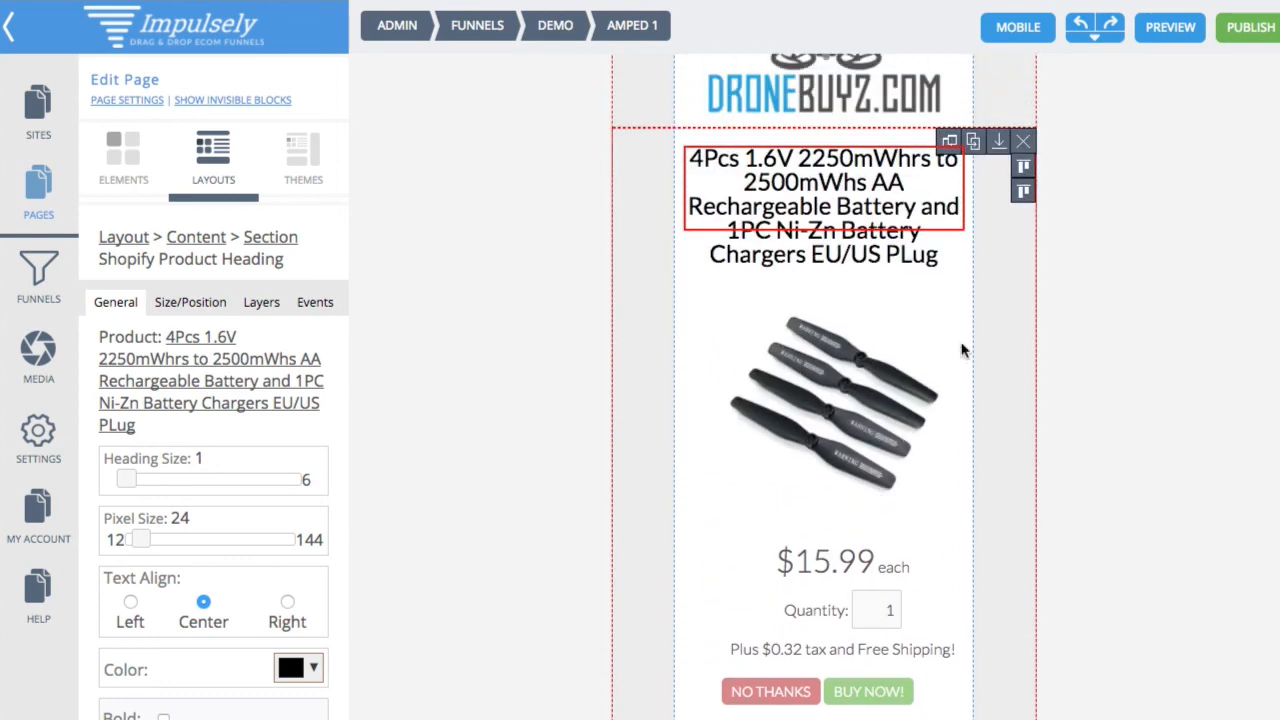
{"action": "mouse_move", "coordinate": [895, 236]}
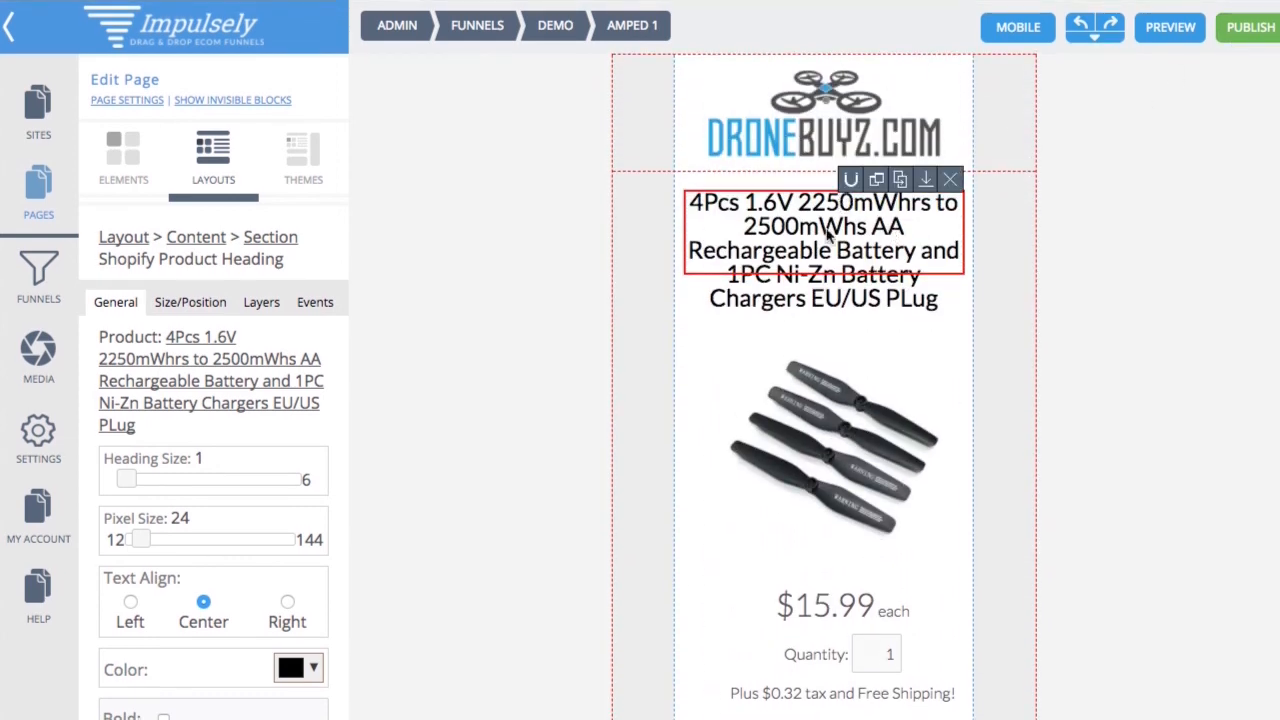